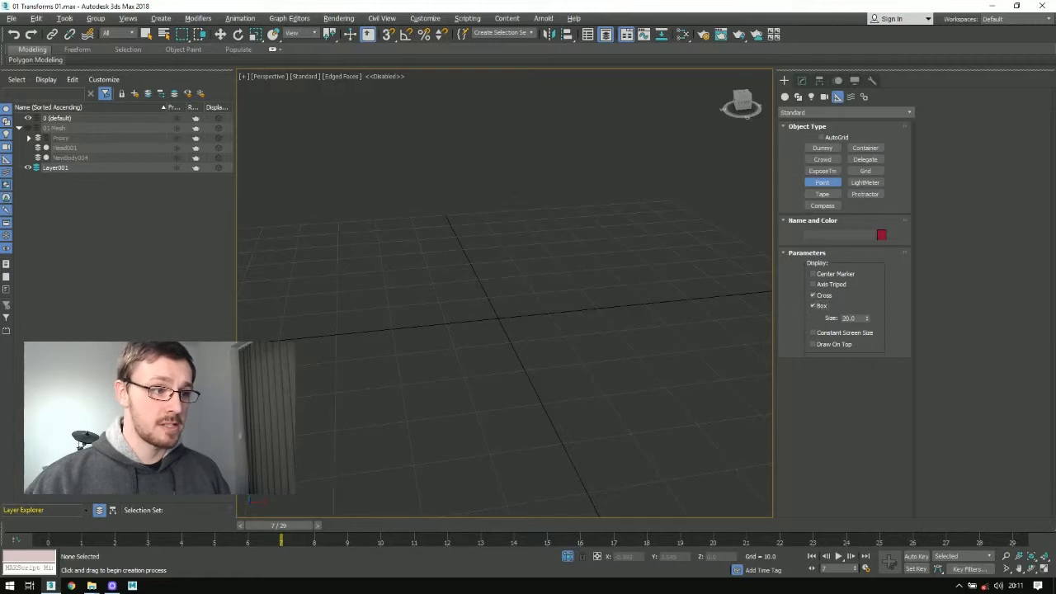
Step: Place a Point helper on the grid, a little away from the world origin, and switch to the Move tool
{"action": "left_click", "coordinate": [422, 290]}
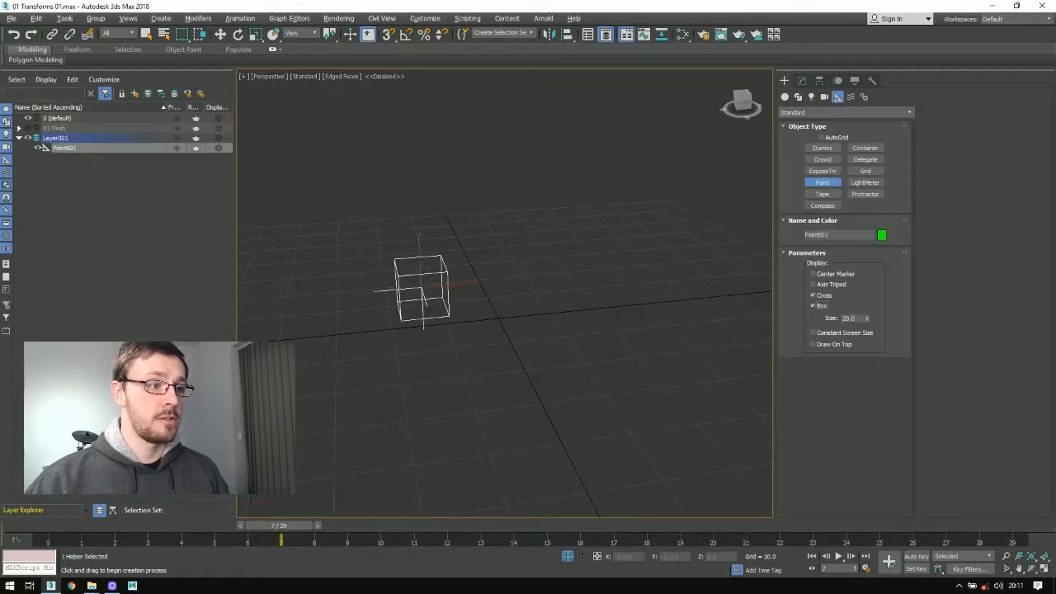
{"action": "key", "text": "w"}
{"action": "middle_click_drag", "start_coordinate": [665, 287], "coordinate": [478, 222], "text": "alt"}
Step: Reset the point helper's X, Y and Z position to 0 so it sits at the world origin
{"action": "key", "text": "l"}
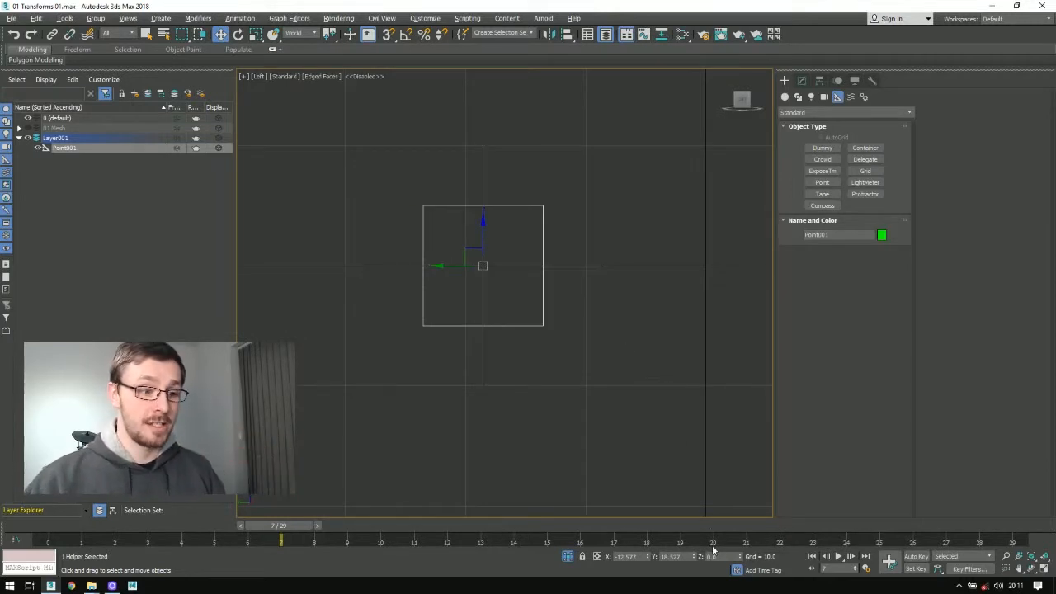
{"action": "left_click_drag", "start_coordinate": [739, 557], "coordinate": [741, 547]}
{"action": "right_click", "coordinate": [741, 559]}
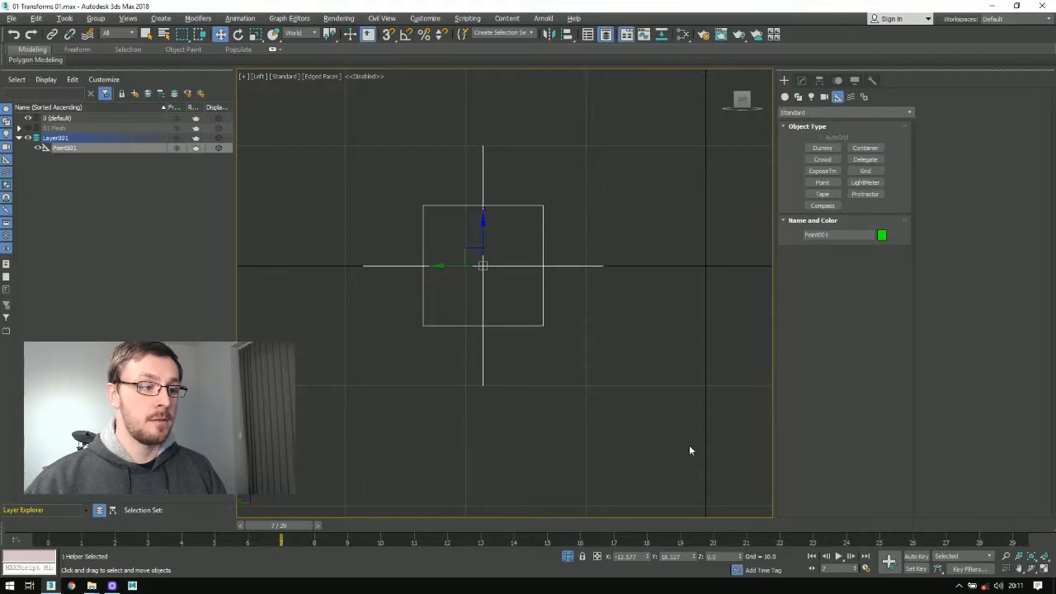
{"action": "key", "text": "u"}
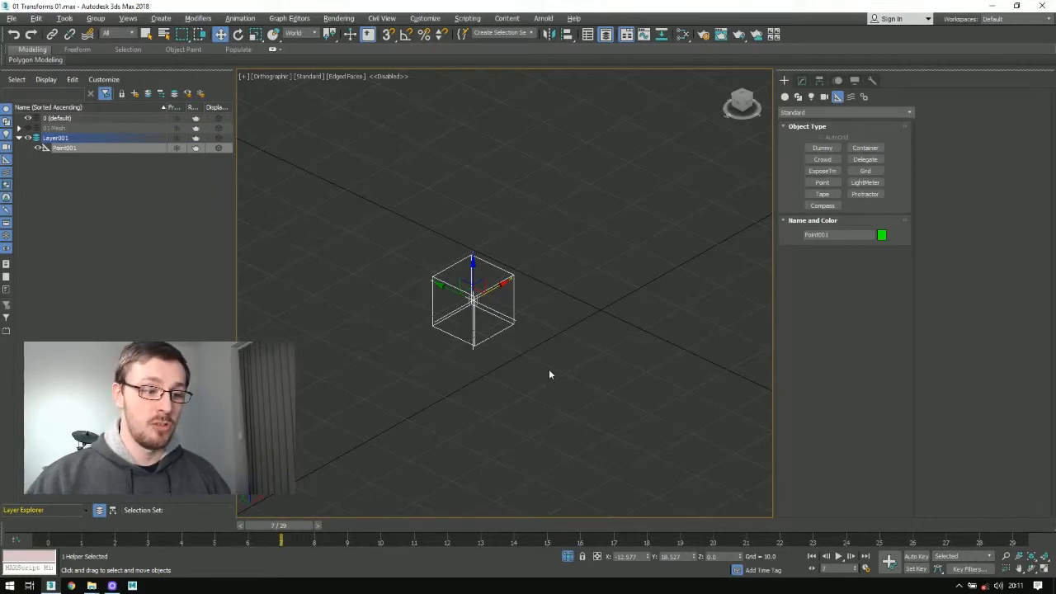
{"action": "right_click", "coordinate": [648, 559]}
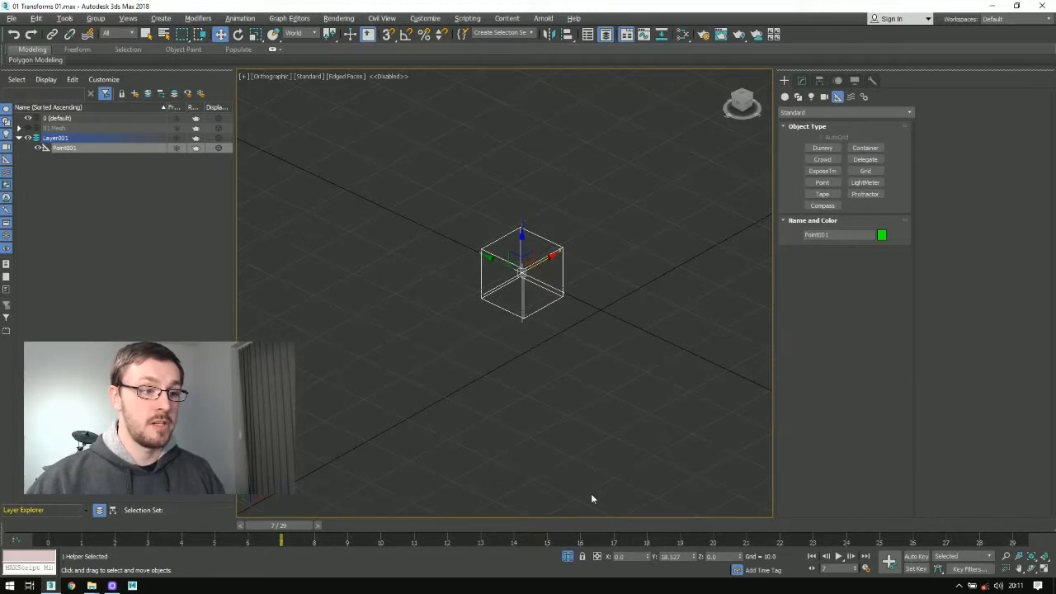
{"action": "right_click", "coordinate": [693, 559]}
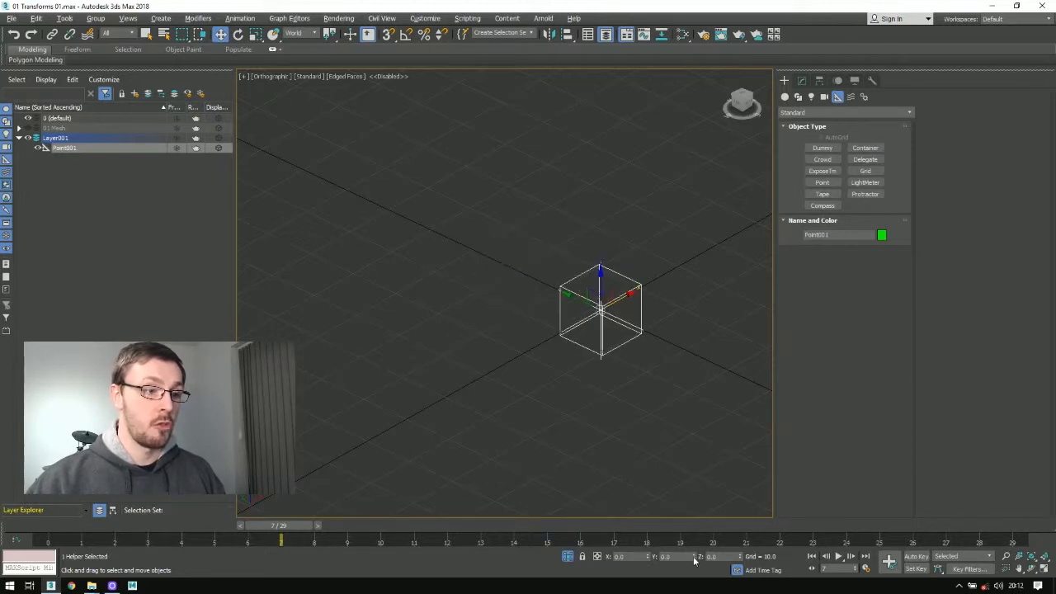
{"action": "middle_click_drag", "start_coordinate": [624, 338], "coordinate": [599, 292], "text": "alt"}
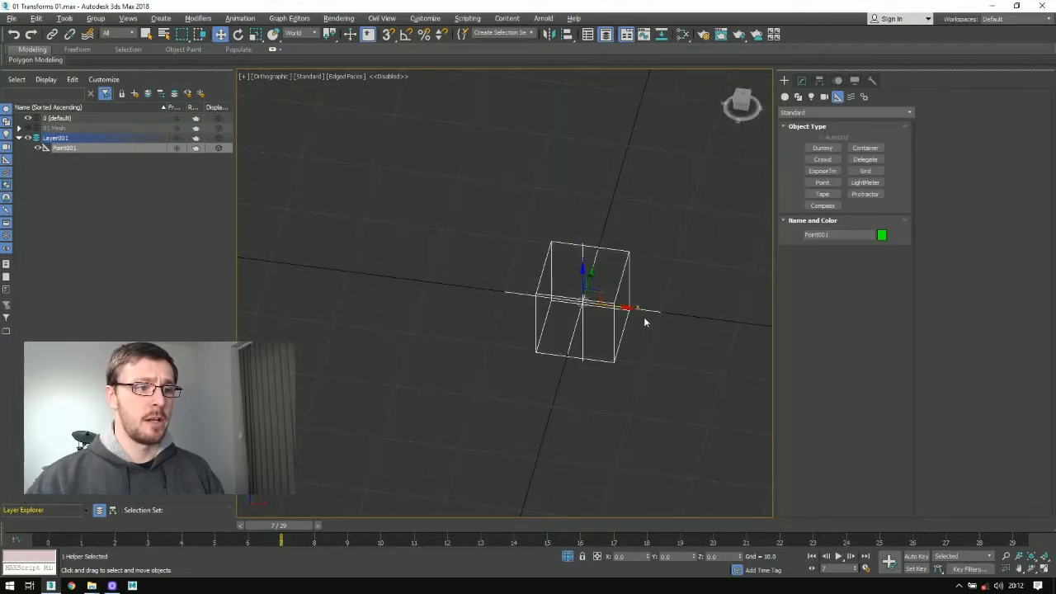
{"action": "middle_click_drag", "start_coordinate": [574, 280], "coordinate": [593, 398], "text": "alt"}
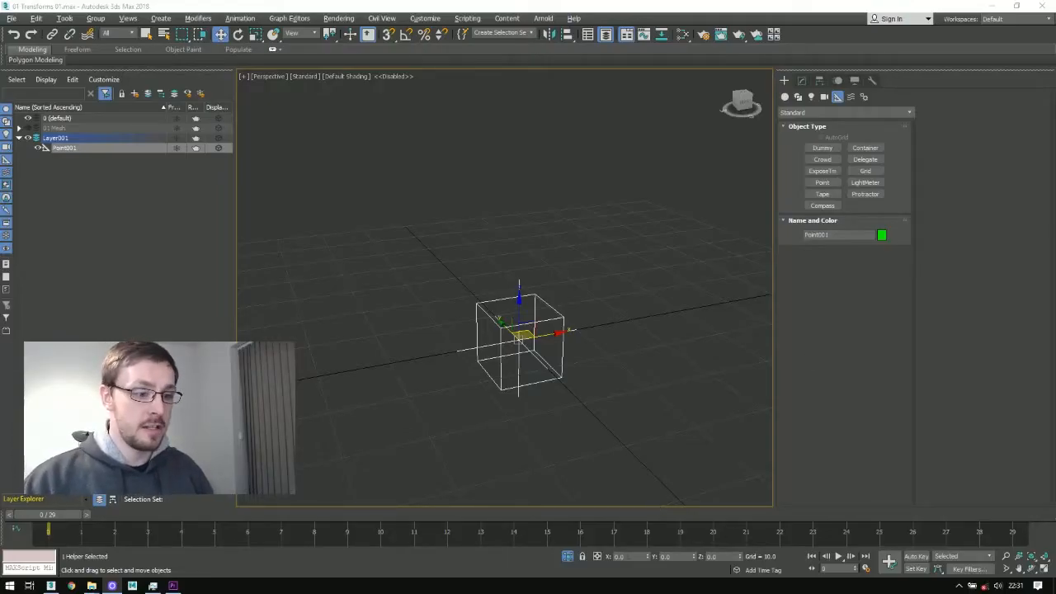
Step: Examine the helper's assigned motion controllers, expanding Position XYZ and Euler XYZ Rotation into their axis tracks, and check the Scale controller
{"action": "left_click", "coordinate": [837, 81]}
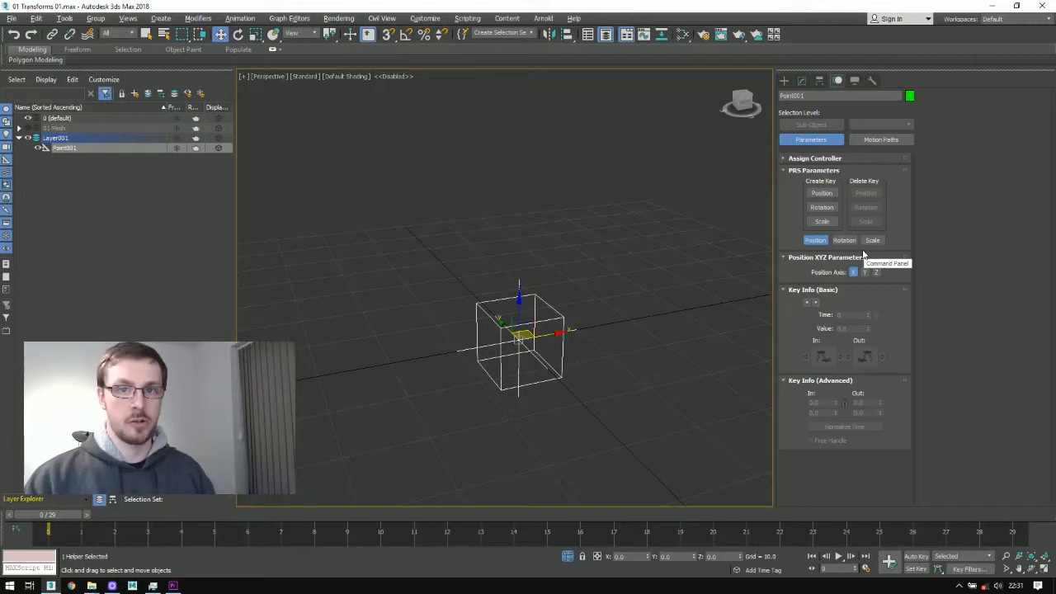
{"action": "left_click", "coordinate": [804, 158]}
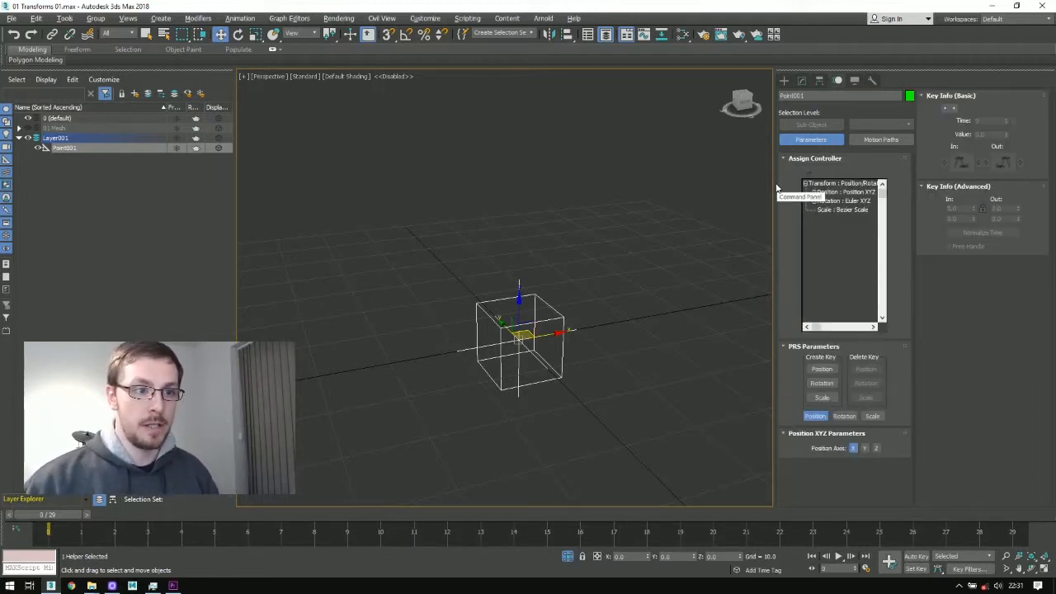
{"action": "left_click", "coordinate": [824, 184]}
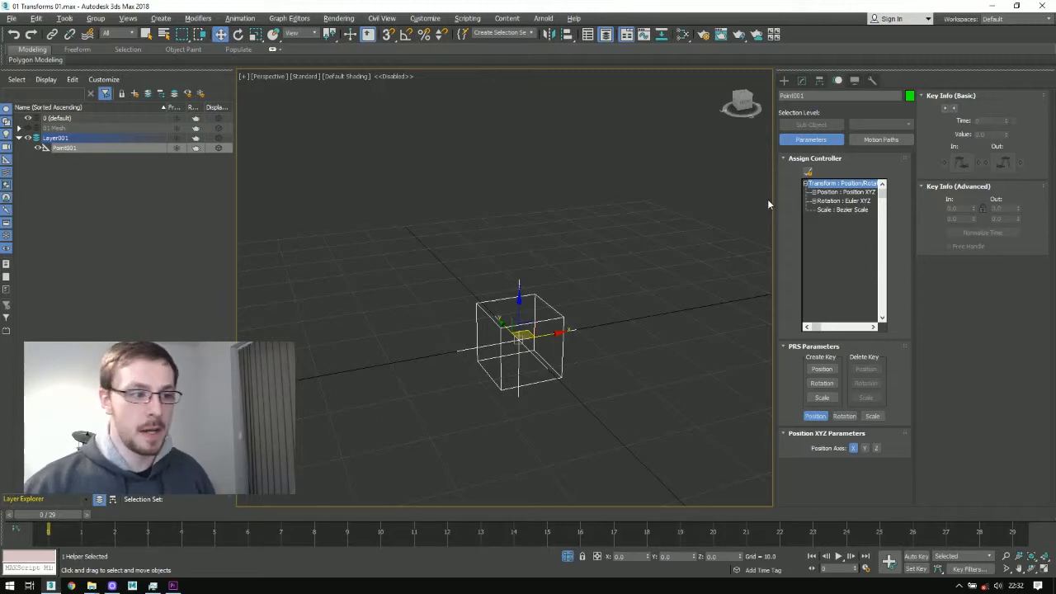
{"action": "left_click", "coordinate": [837, 192]}
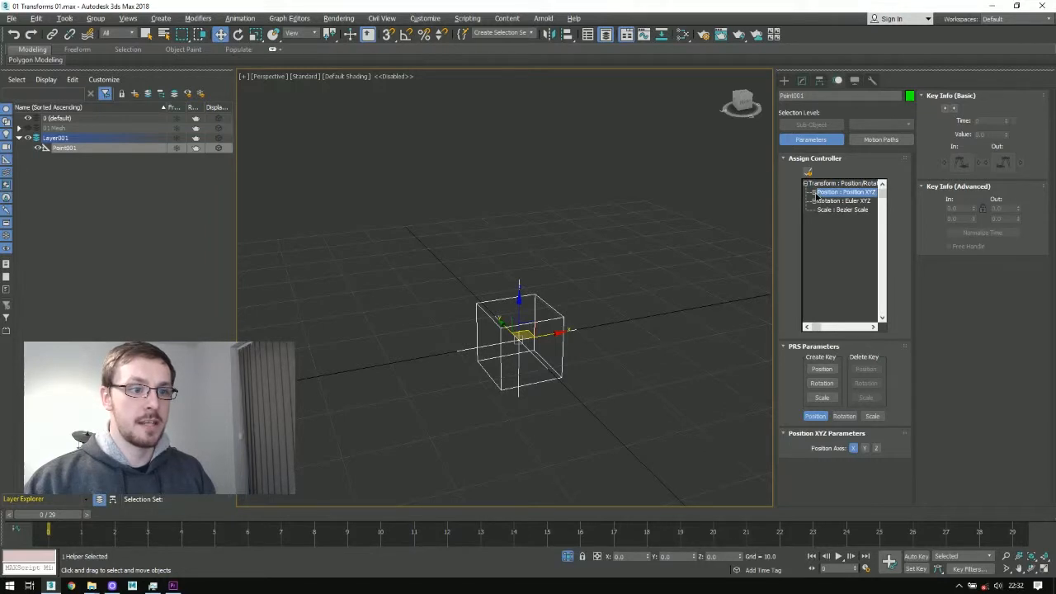
{"action": "left_click", "coordinate": [814, 192]}
{"action": "left_click", "coordinate": [835, 202]}
{"action": "left_click", "coordinate": [835, 211]}
{"action": "left_click", "coordinate": [837, 219]}
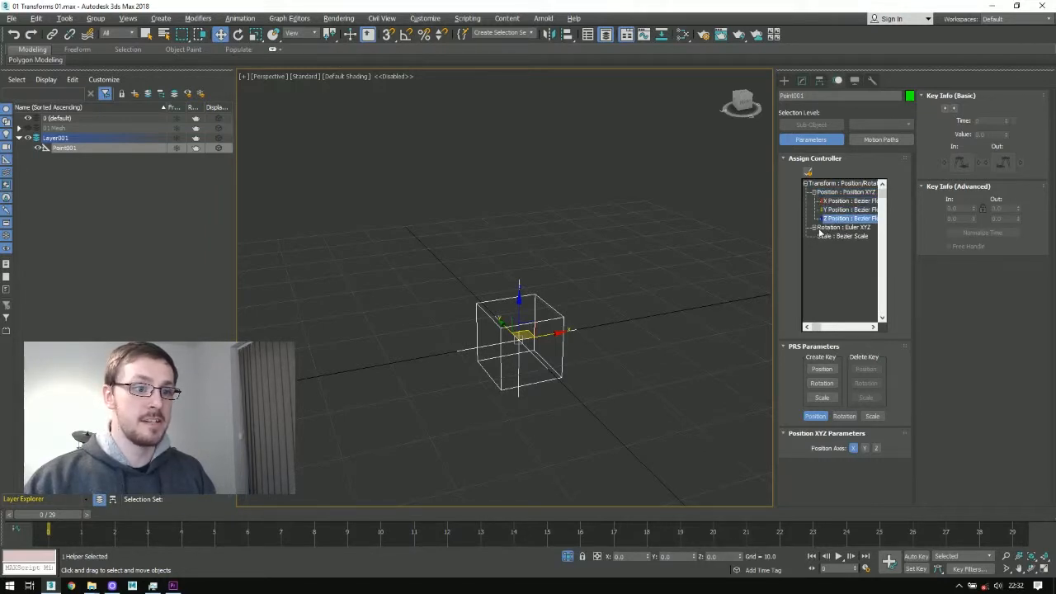
{"action": "left_click", "coordinate": [815, 228]}
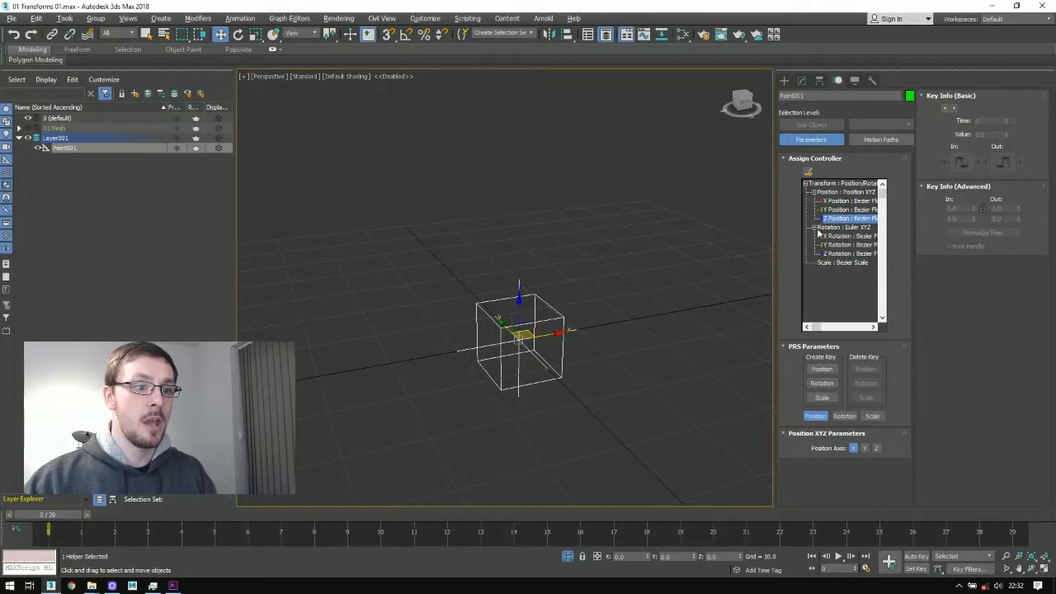
{"action": "left_click", "coordinate": [850, 263]}
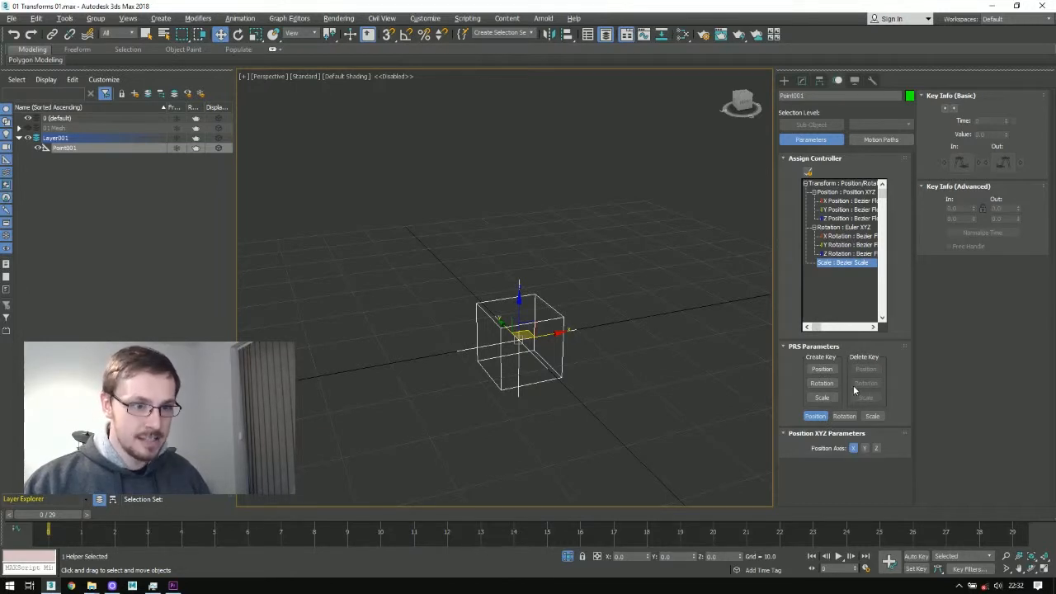
Step: Create position, rotation and scale keys for the helper at frame 0, and delete all three again
{"action": "left_click", "coordinate": [821, 369]}
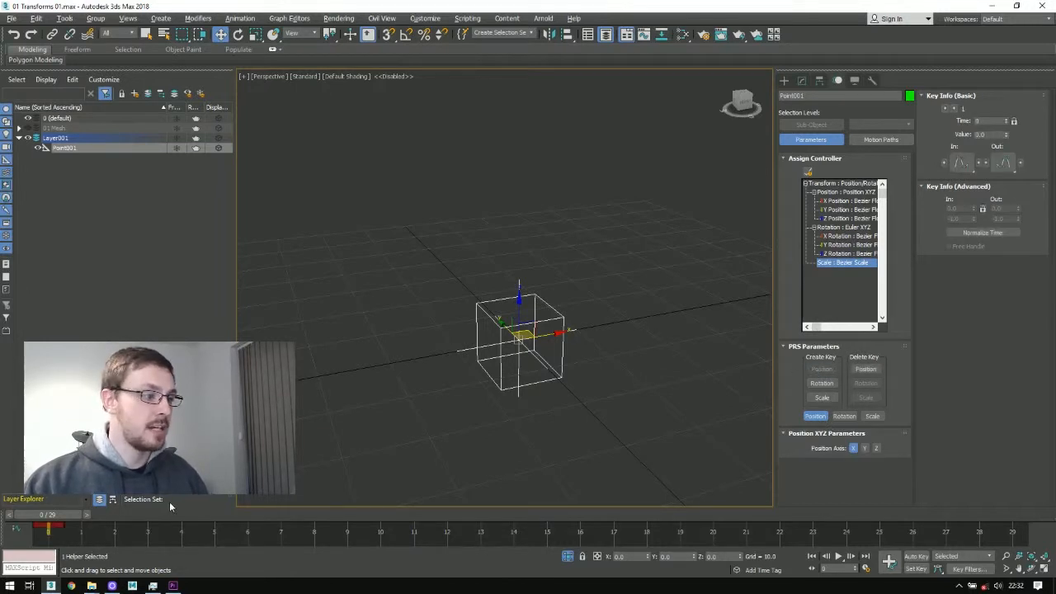
{"action": "left_click", "coordinate": [821, 382]}
{"action": "left_click", "coordinate": [821, 398]}
{"action": "left_click", "coordinate": [865, 398]}
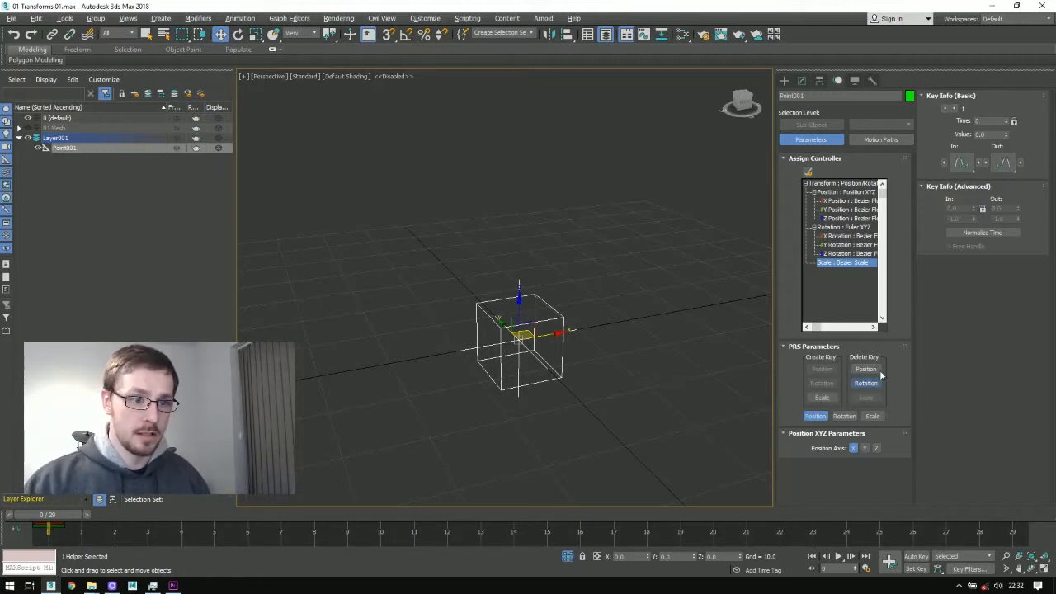
{"action": "left_click", "coordinate": [865, 383]}
{"action": "left_click", "coordinate": [865, 369]}
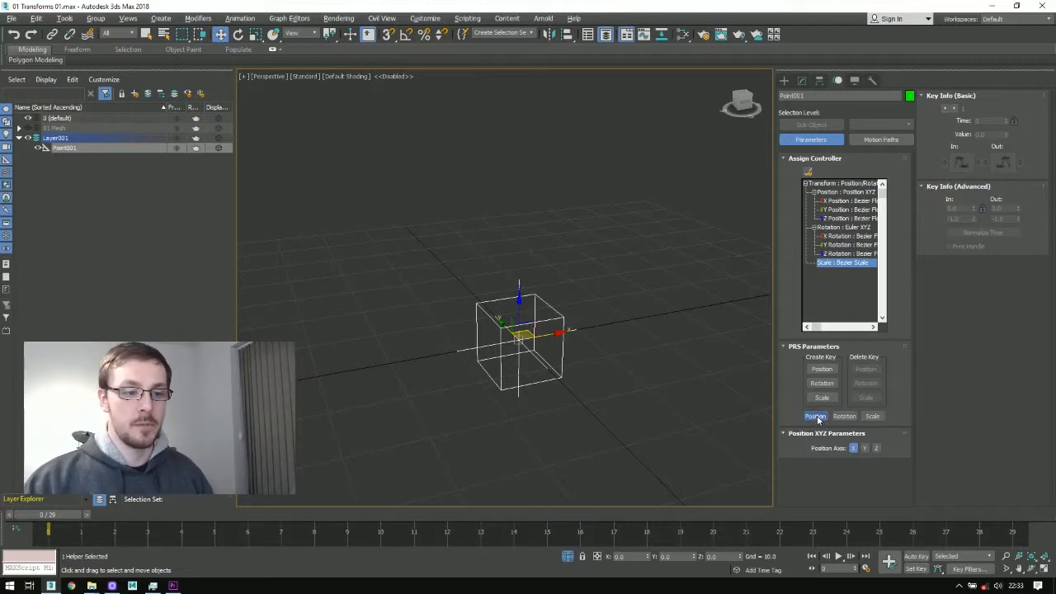
Step: With Auto Key on, key the helper at frame 0 and move it about 29.6 units along X at frame 10
{"action": "left_click", "coordinate": [854, 448]}
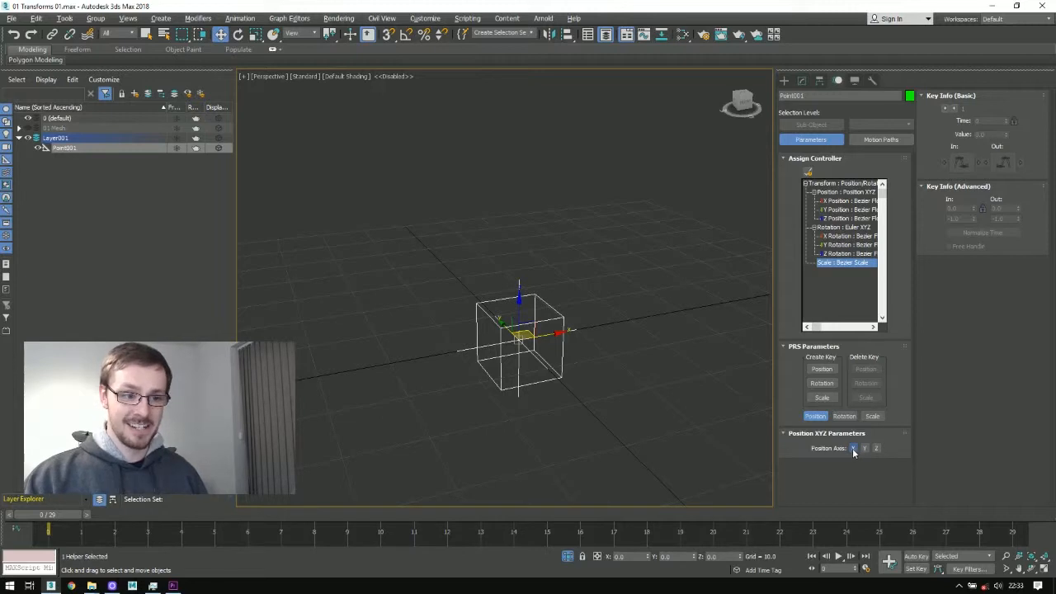
{"action": "left_click", "coordinate": [856, 202]}
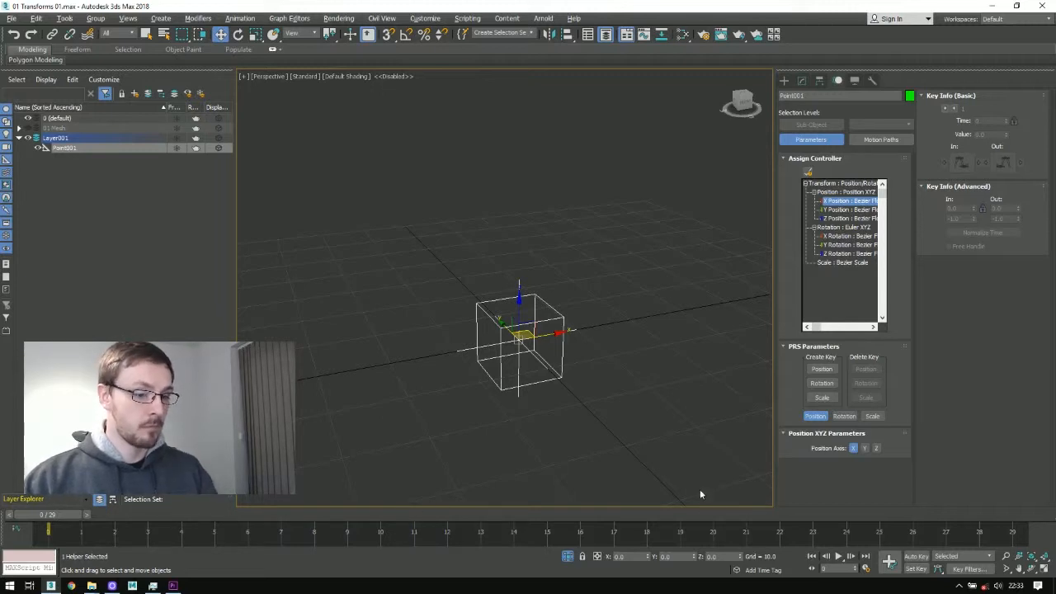
{"action": "left_click", "coordinate": [914, 557]}
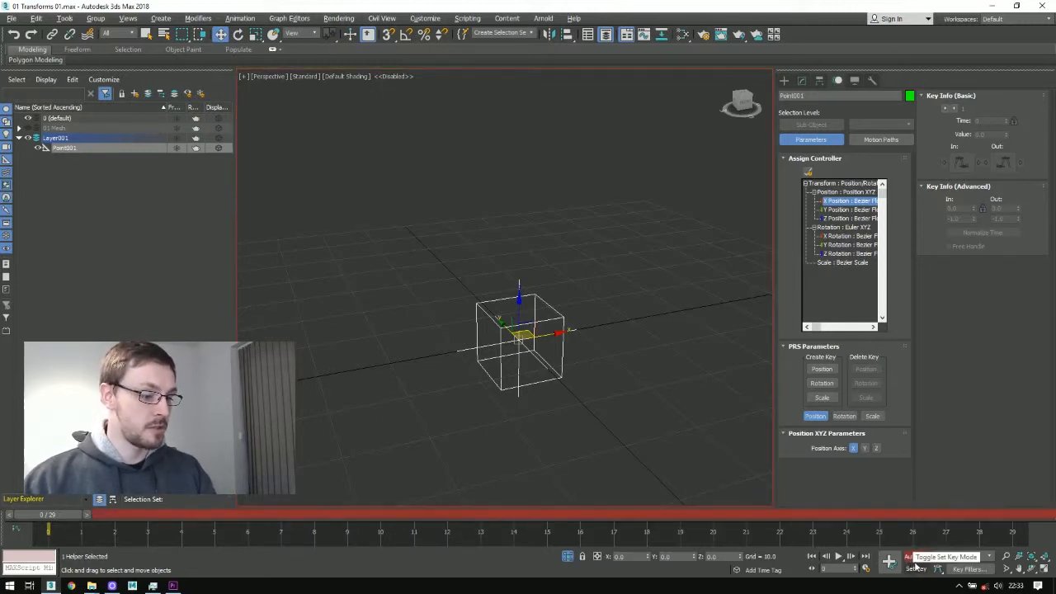
{"action": "key", "text": "k"}
{"action": "left_click_drag", "start_coordinate": [124, 514], "coordinate": [377, 515]}
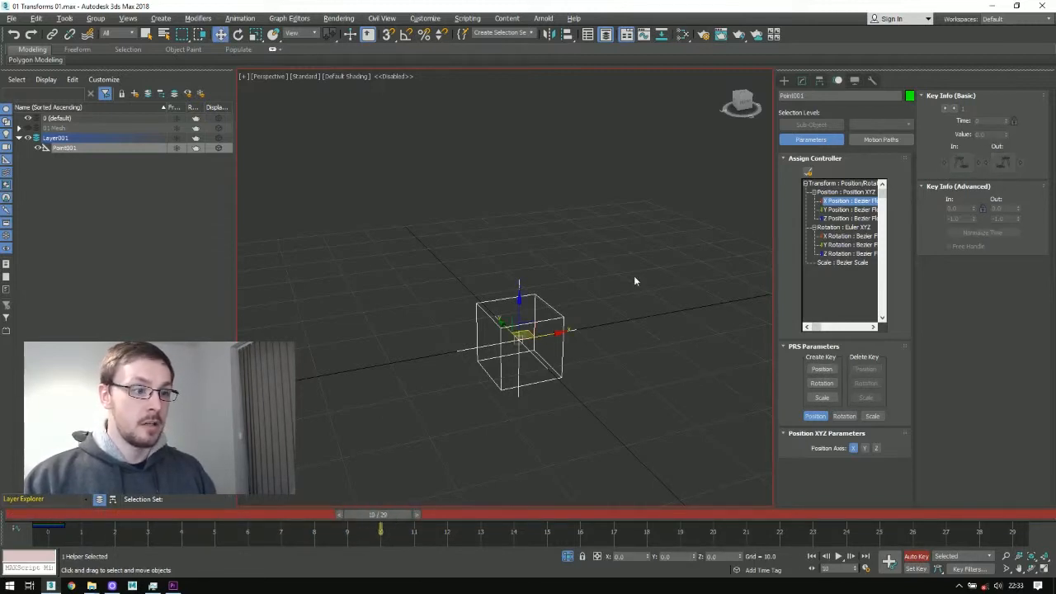
{"action": "left_click_drag", "start_coordinate": [549, 334], "coordinate": [713, 304]}
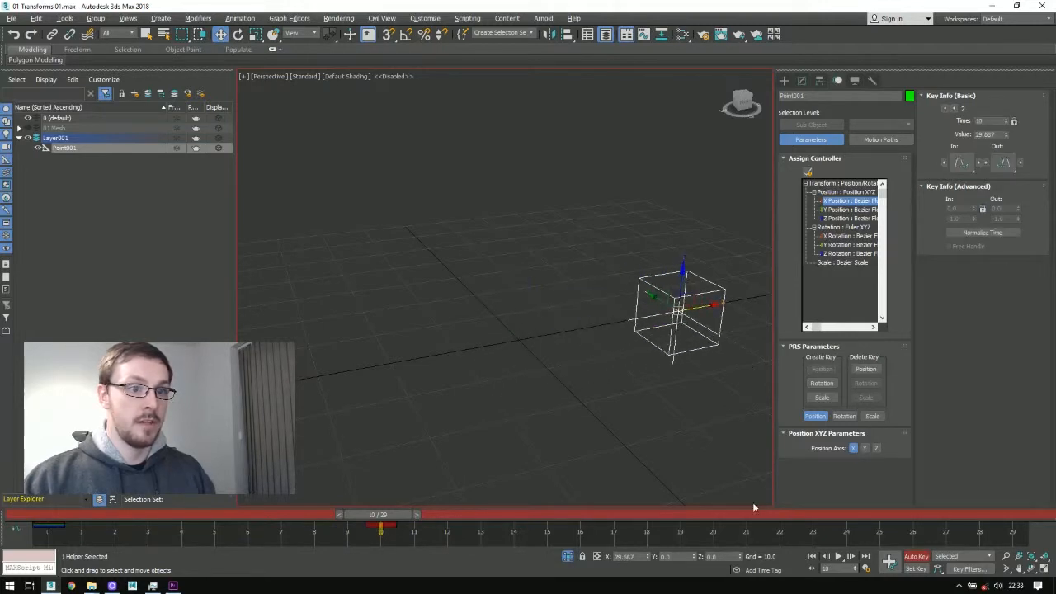
Step: Step back to the first X position key and forward again, and set the second key's value to 30
{"action": "left_click", "coordinate": [945, 110]}
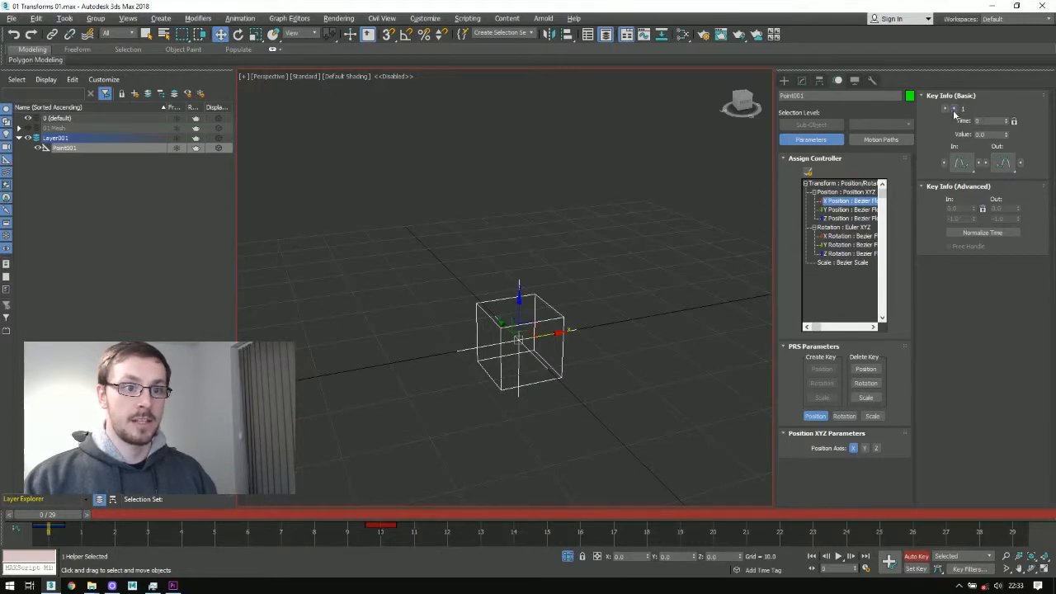
{"action": "left_click", "coordinate": [955, 110]}
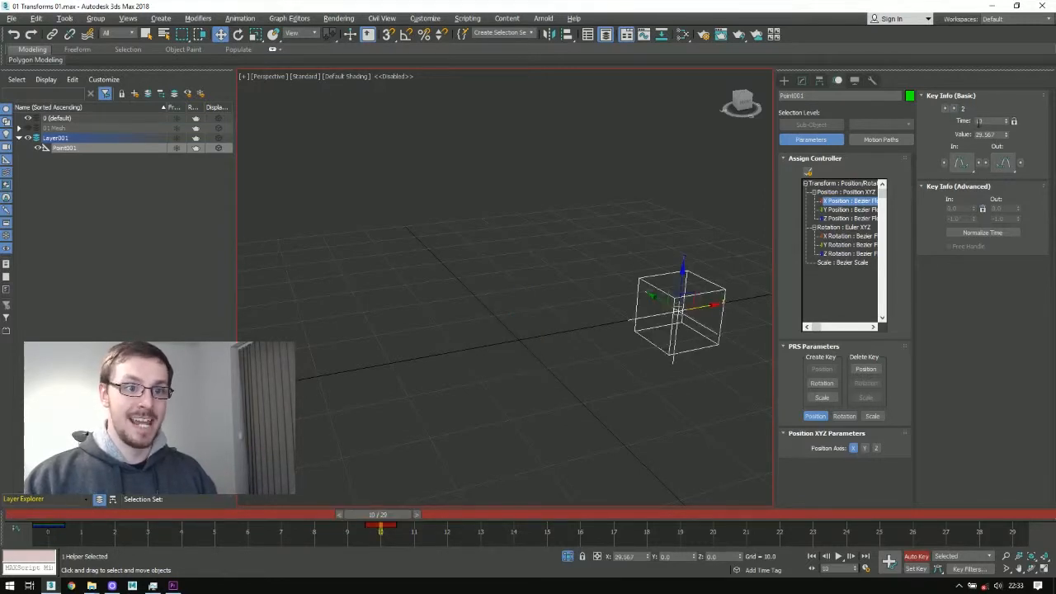
{"action": "double_click", "coordinate": [985, 134]}
{"action": "type", "text": "30"}
{"action": "key", "text": "Return"}
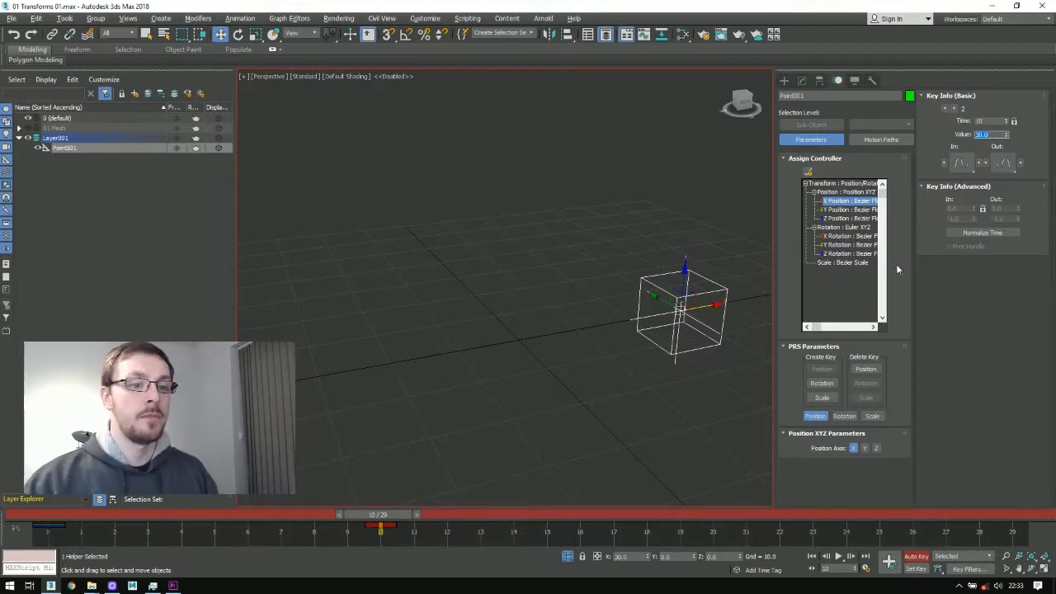
Step: Switch the key info to the Y position axis and set the frame 10 key's value to 15
{"action": "left_click", "coordinate": [856, 450]}
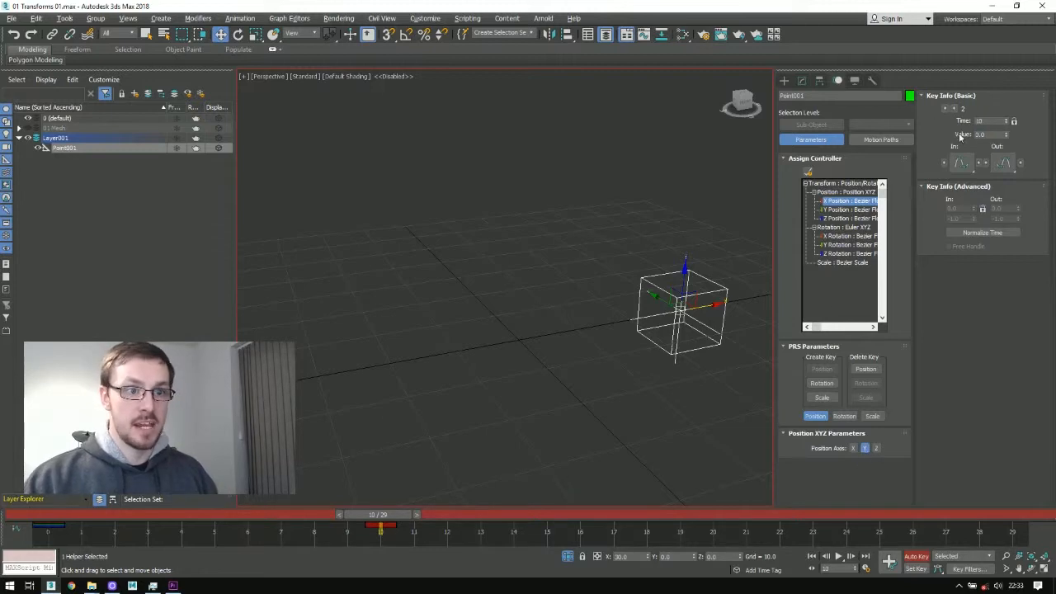
{"action": "left_click", "coordinate": [983, 136]}
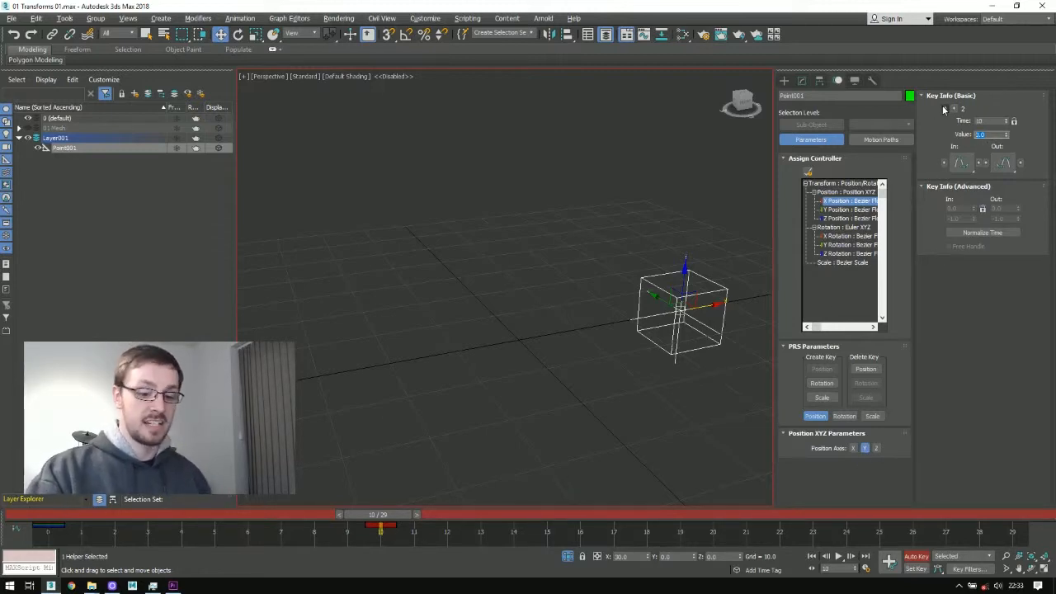
{"action": "type", "text": "5"}
{"action": "key", "text": "Return"}
{"action": "type", "text": "15"}
{"action": "key", "text": "Return"}
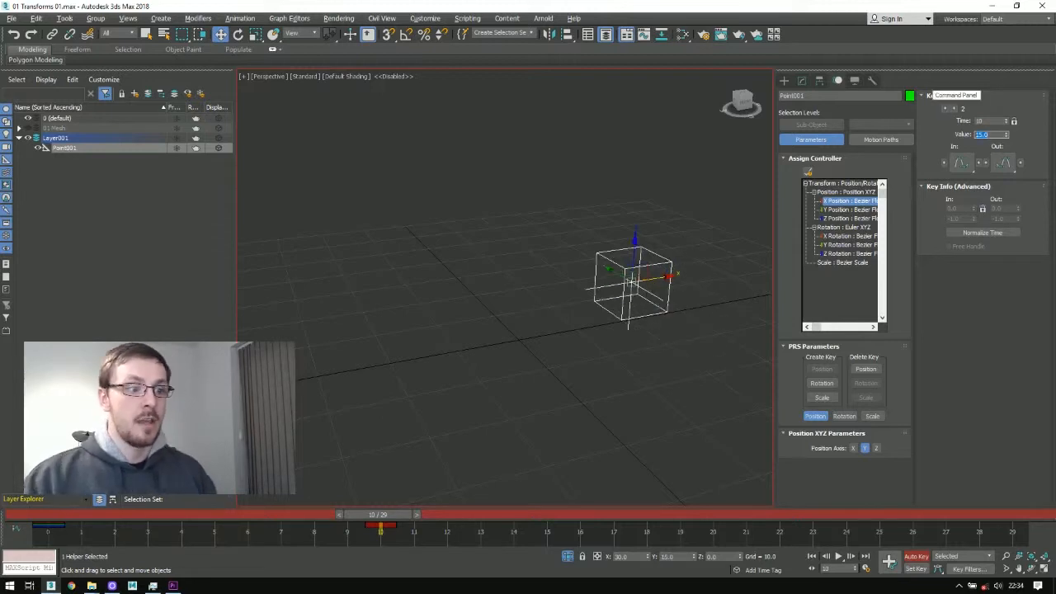
Step: Open the Curve Editor and bring the helper's X, Y and Z position curves into view
{"action": "middle_click_drag", "start_coordinate": [533, 338], "coordinate": [598, 339], "text": "alt"}
{"action": "middle_click_drag", "start_coordinate": [615, 284], "coordinate": [564, 271], "text": "alt"}
{"action": "key", "text": "shift+z"}
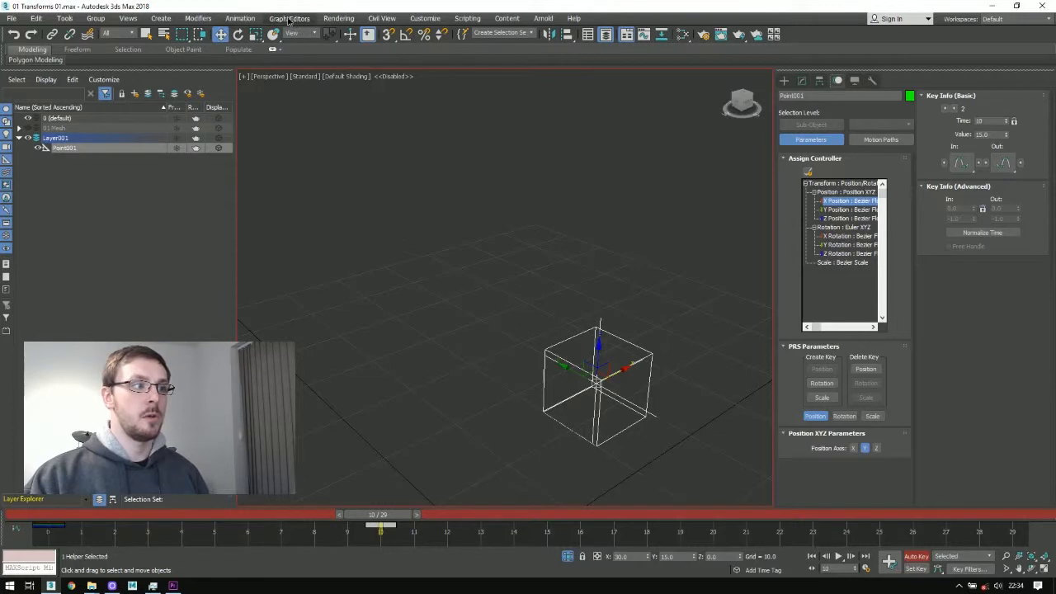
{"action": "left_click", "coordinate": [289, 18]}
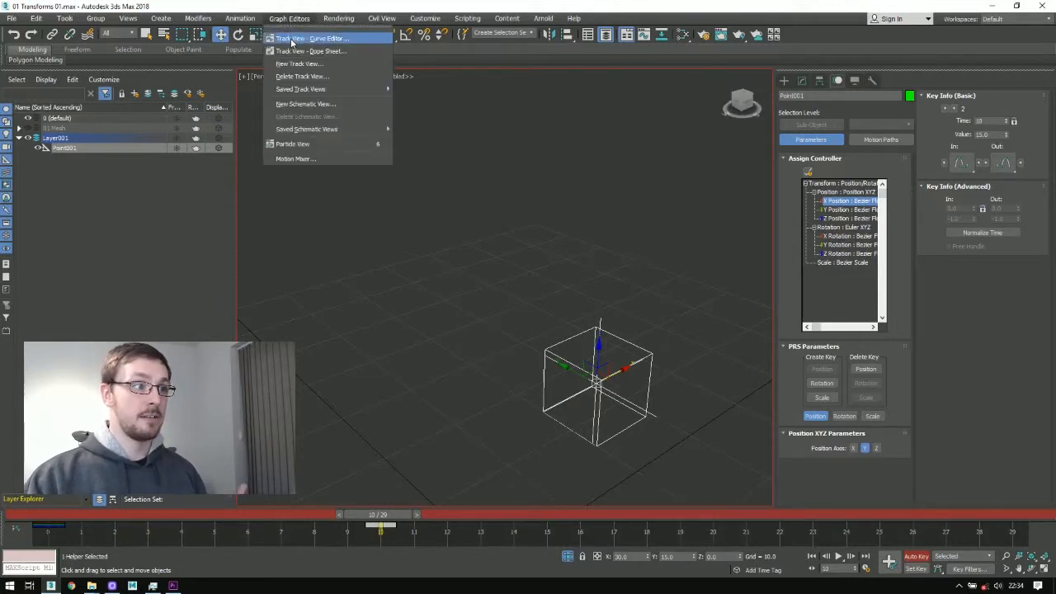
{"action": "left_click", "coordinate": [291, 39]}
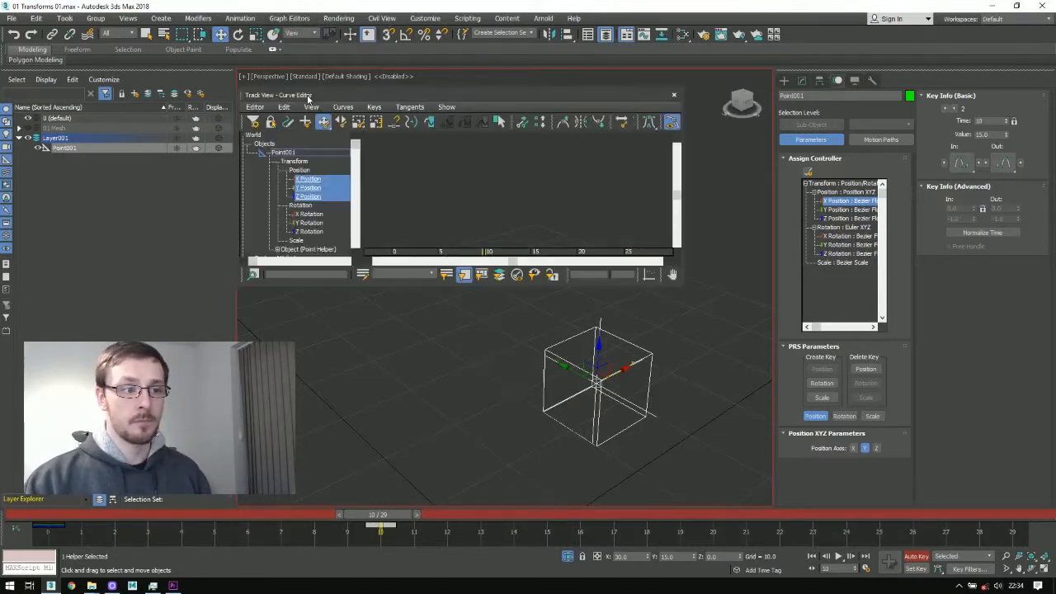
{"action": "middle_click_drag", "start_coordinate": [475, 188], "coordinate": [546, 175]}
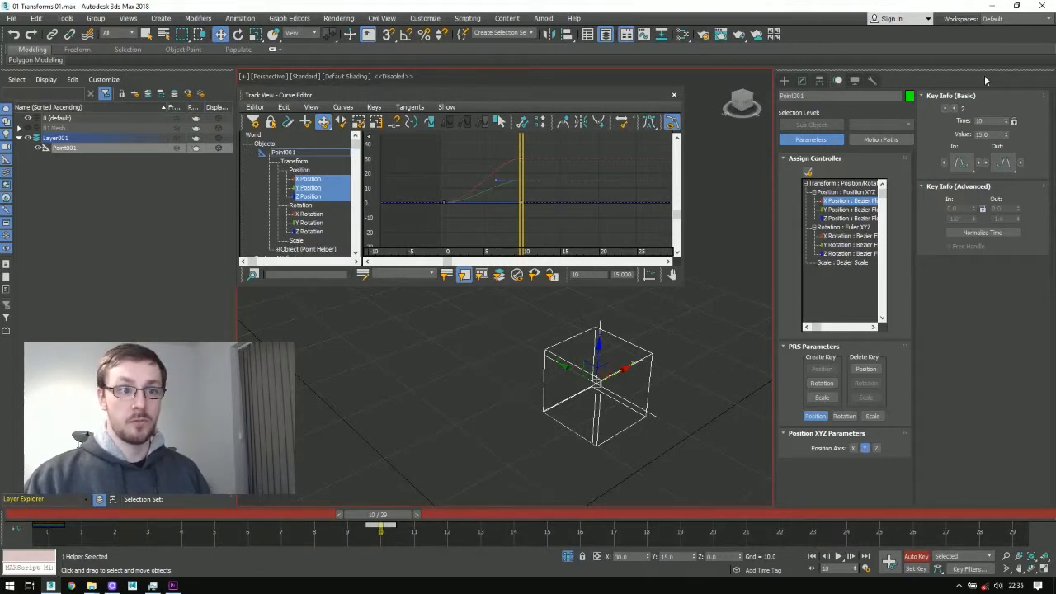
Step: Set the time of the second Y position key to frame 20
{"action": "double_click", "coordinate": [980, 120]}
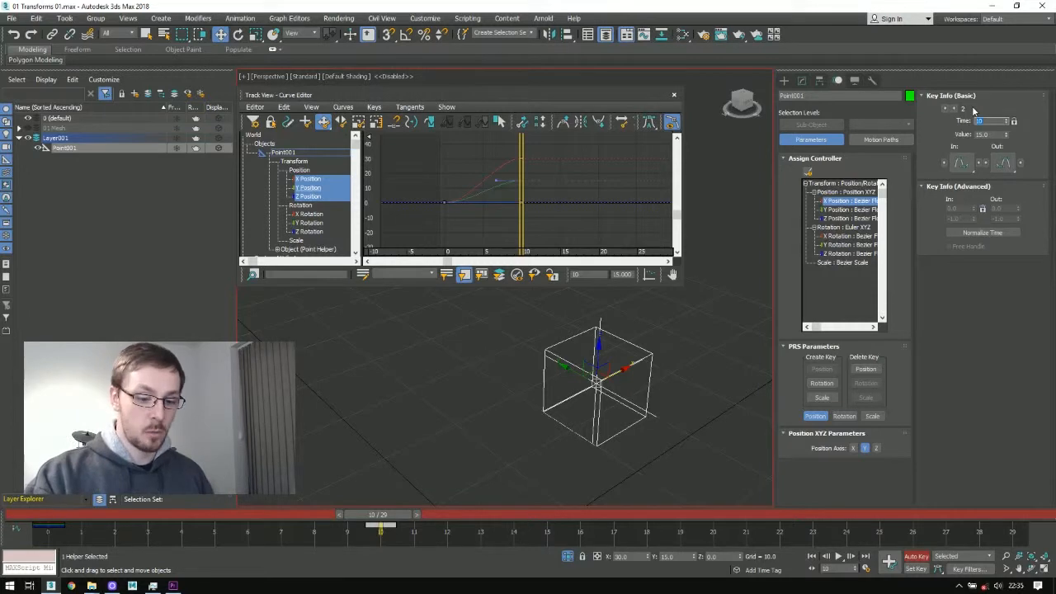
{"action": "type", "text": "20"}
{"action": "key", "text": "Return"}
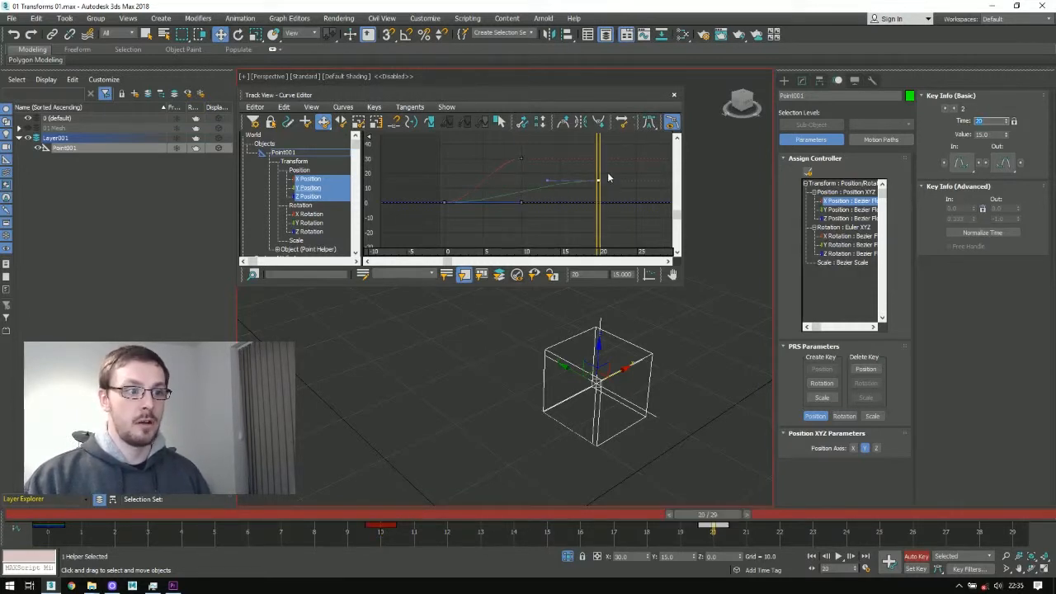
Step: Move to frame 21, show the helper's rotation parameters and set the Rotate tool's reference coordinate system to Gimbal
{"action": "left_click_drag", "start_coordinate": [599, 169], "coordinate": [607, 170]}
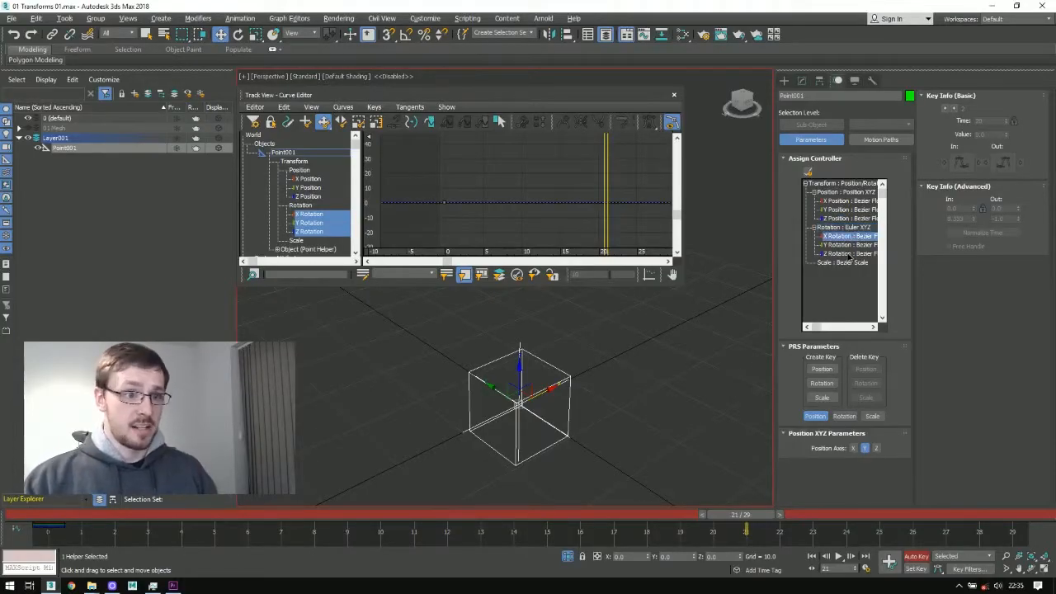
{"action": "left_click", "coordinate": [844, 416]}
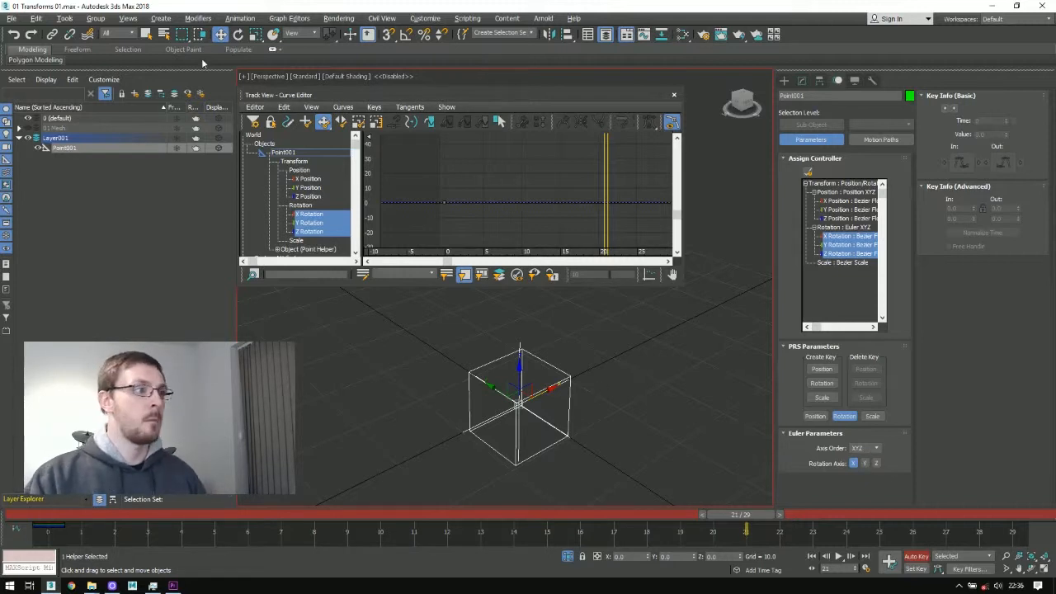
{"action": "left_click", "coordinate": [237, 33]}
{"action": "left_click", "coordinate": [297, 33]}
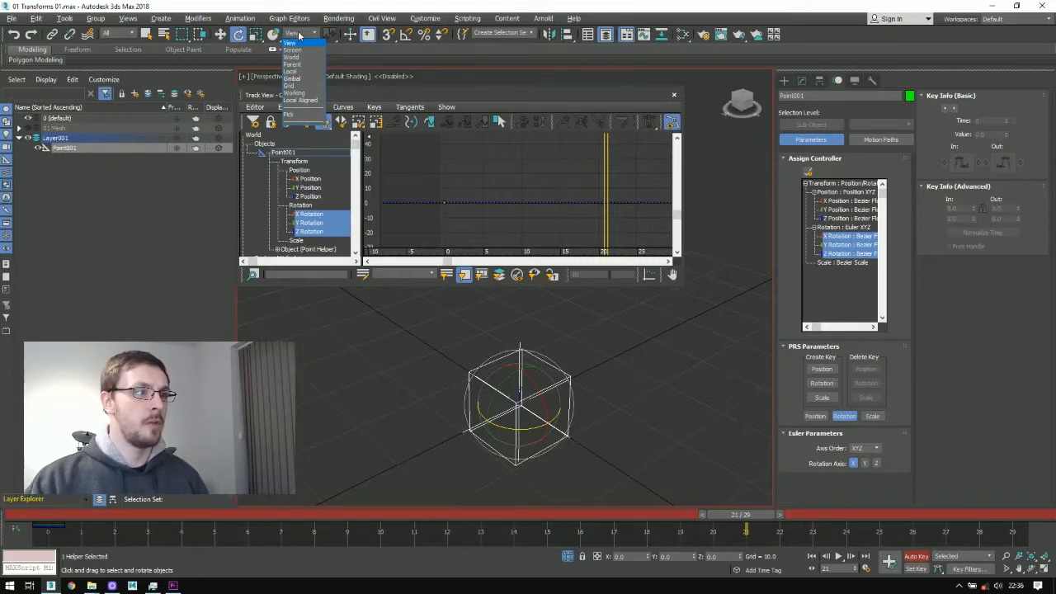
{"action": "left_click", "coordinate": [298, 34]}
{"action": "left_click", "coordinate": [297, 33]}
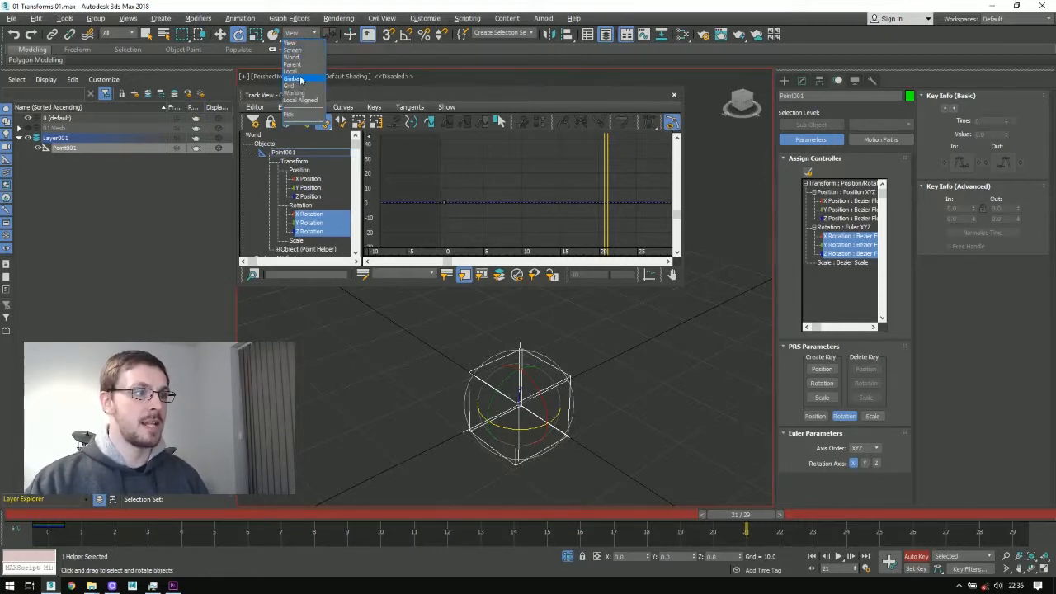
{"action": "left_click", "coordinate": [297, 73]}
{"action": "left_click", "coordinate": [300, 34]}
{"action": "left_click", "coordinate": [296, 79]}
Step: Rotate the helper at frame 21 on its gimbal axes by about -25.8° in X, -33.9° in Y and 19.9° in Z
{"action": "left_click_drag", "start_coordinate": [524, 368], "coordinate": [542, 407]}
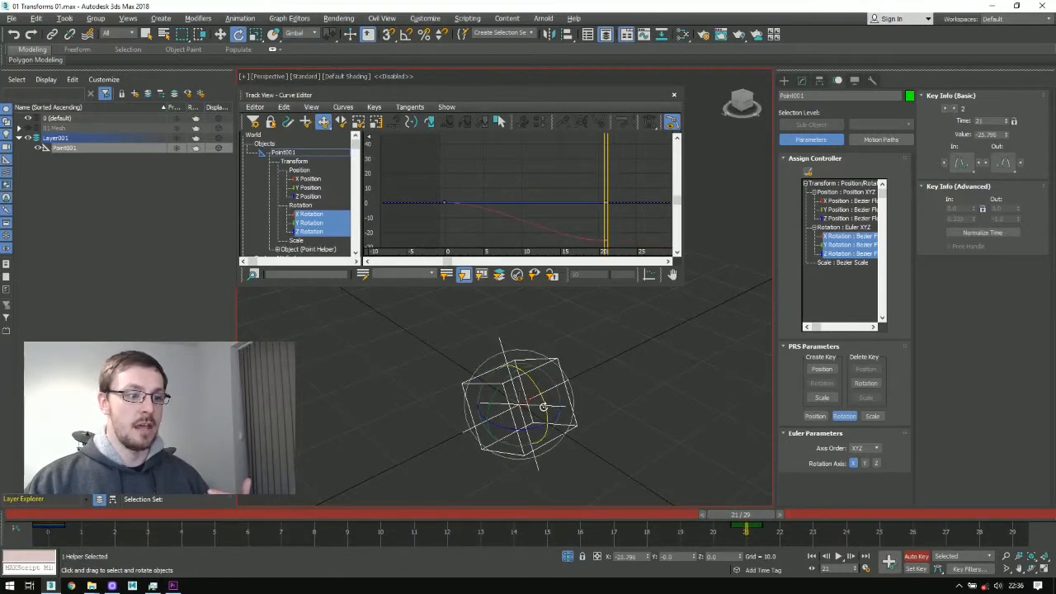
{"action": "left_click", "coordinate": [579, 372]}
{"action": "left_click", "coordinate": [512, 385]}
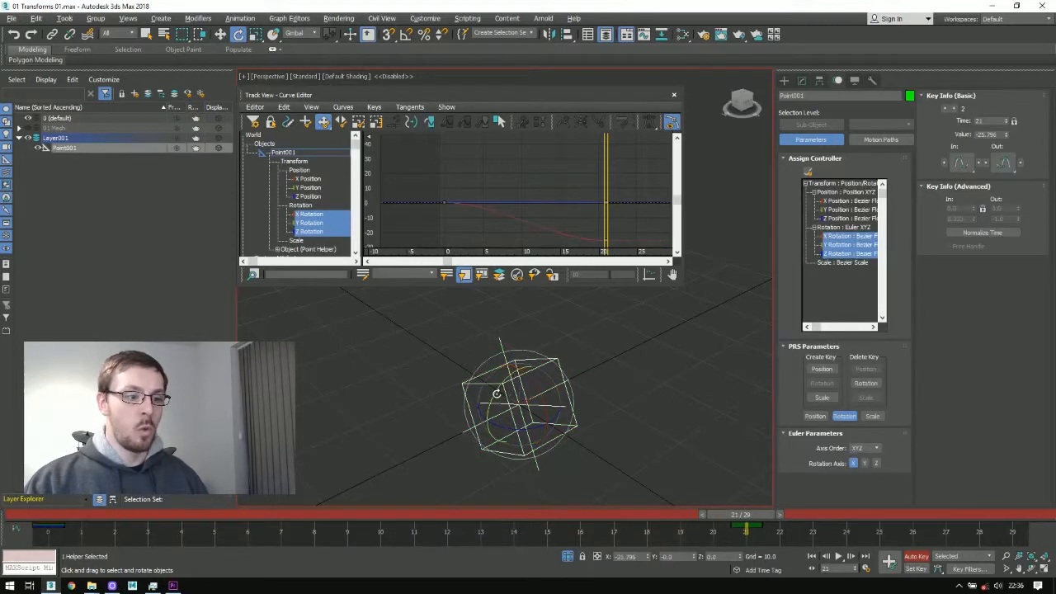
{"action": "left_click_drag", "start_coordinate": [492, 392], "coordinate": [481, 444]}
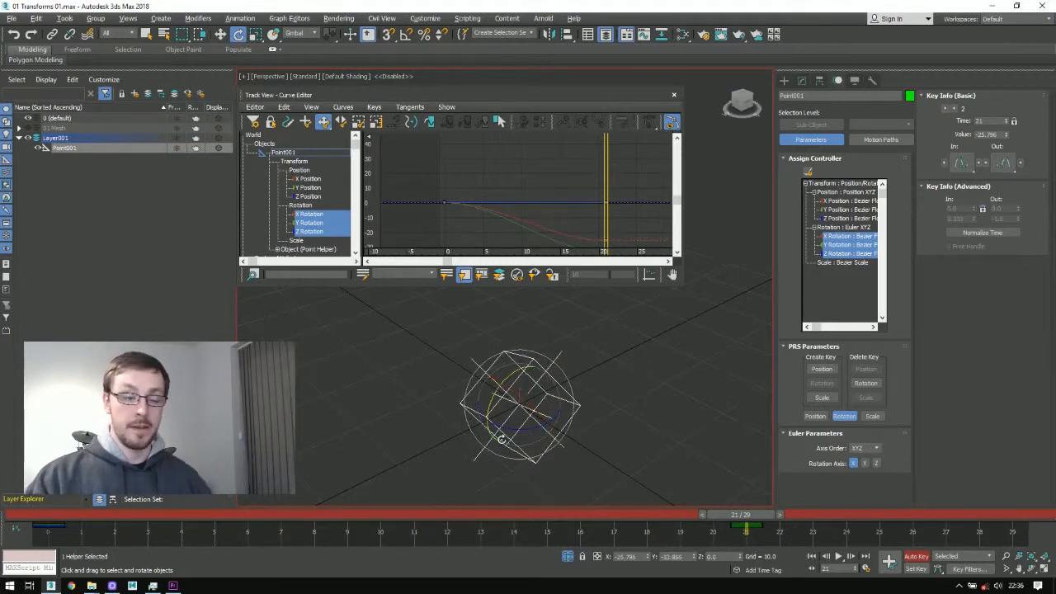
{"action": "left_click", "coordinate": [645, 414]}
{"action": "left_click", "coordinate": [513, 427]}
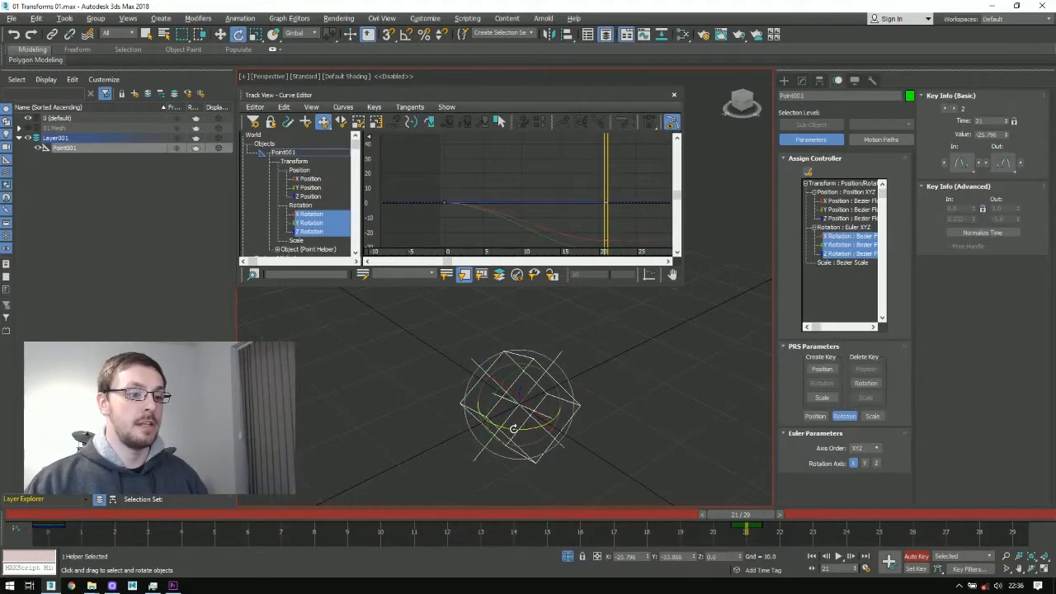
{"action": "mouse_move", "coordinate": [513, 427]}
{"action": "left_mouse_down"}
{"action": "mouse_move", "coordinate": [572, 428]}
{"action": "mouse_move", "coordinate": [496, 434]}
{"action": "mouse_move", "coordinate": [513, 435]}
{"action": "left_mouse_up"}
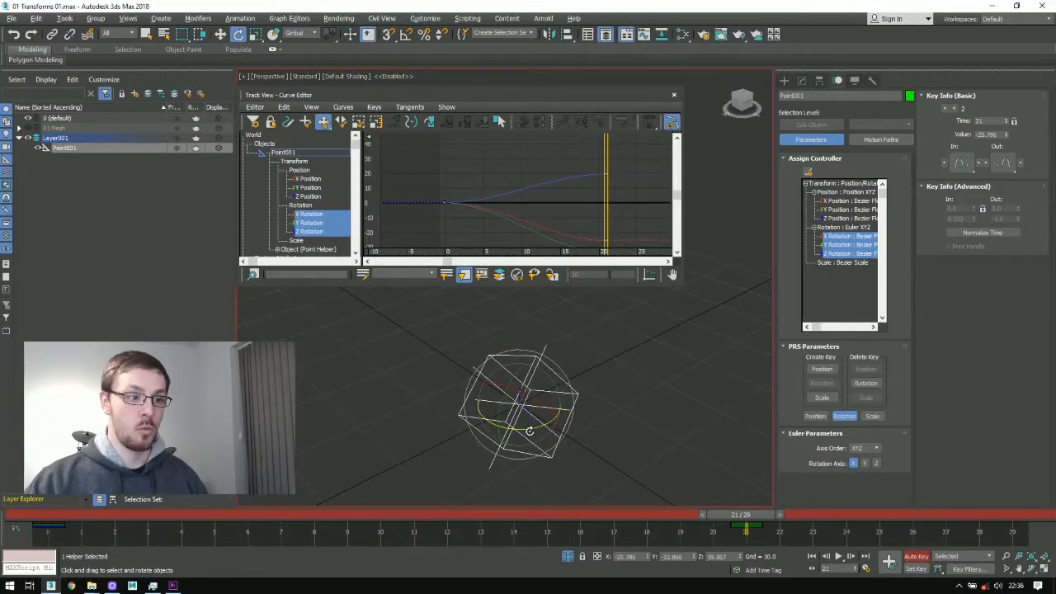
Step: Set the reference coordinate system to View and rotate the helper freehand about the X axis
{"action": "left_click", "coordinate": [293, 34]}
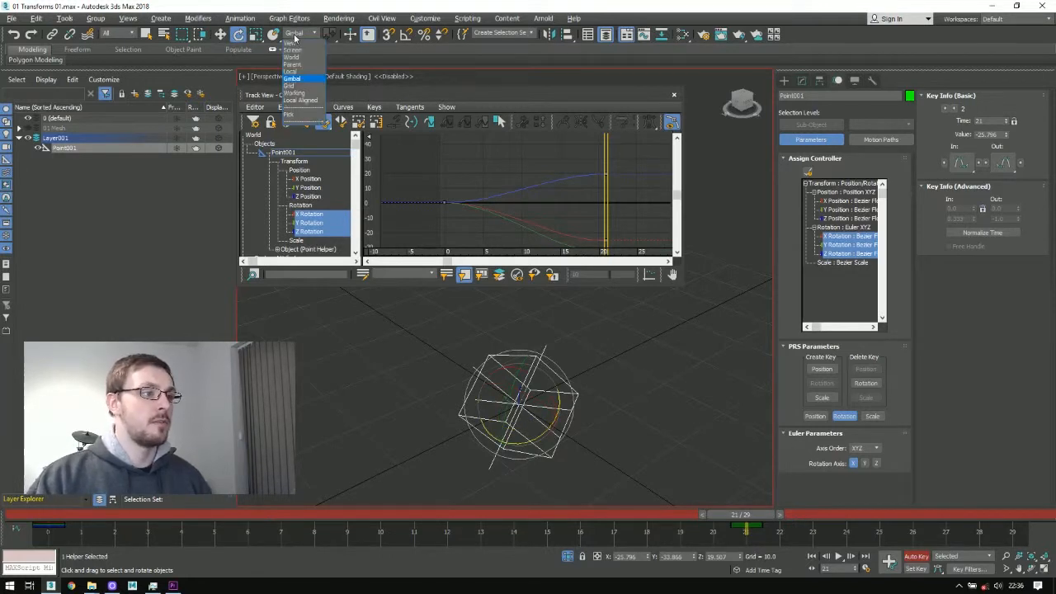
{"action": "left_click", "coordinate": [294, 44]}
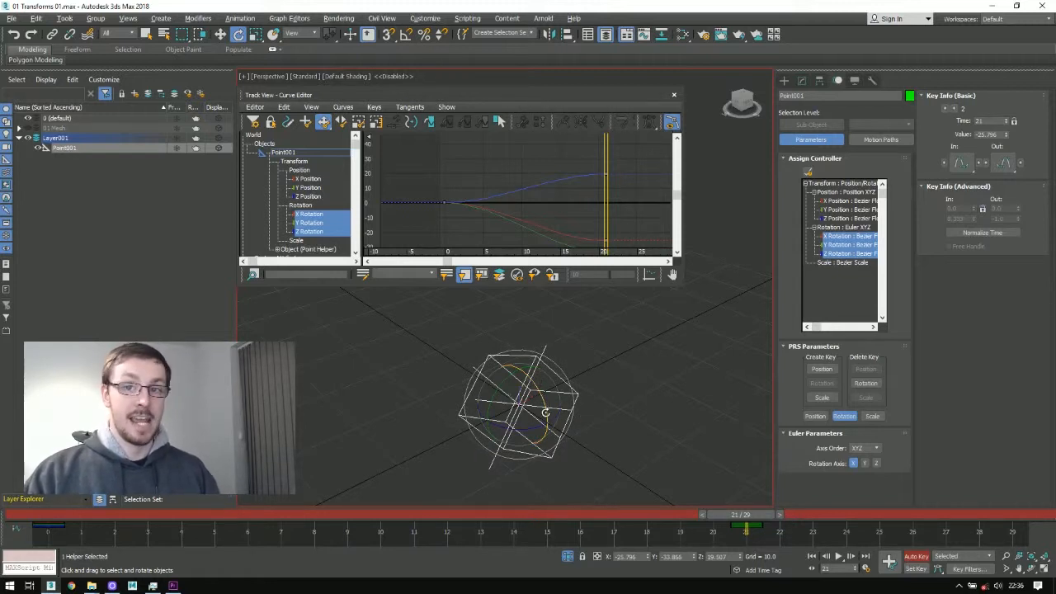
{"action": "left_click_drag", "start_coordinate": [545, 411], "coordinate": [575, 358]}
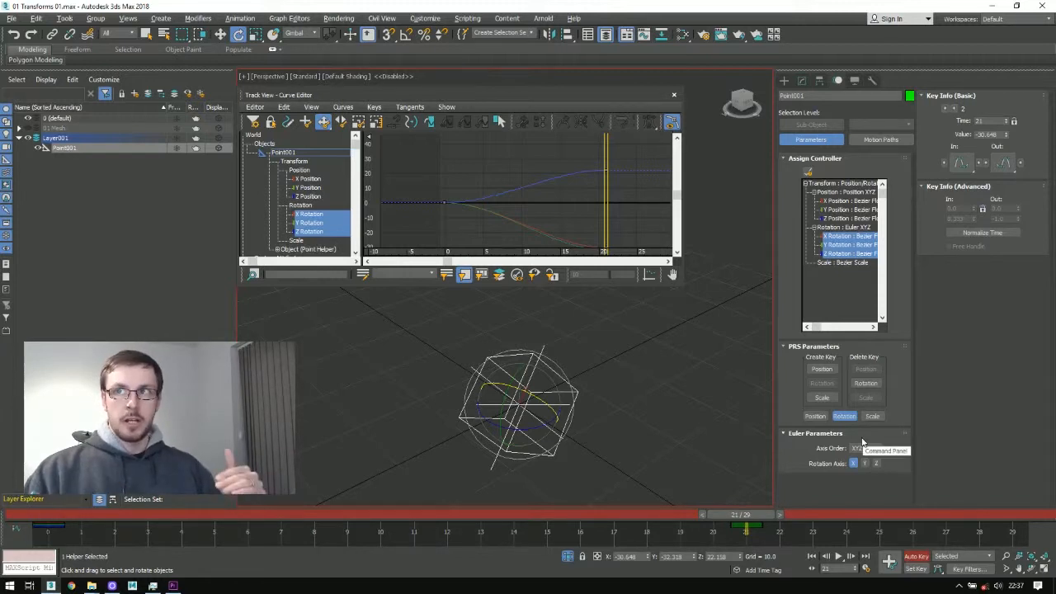
Step: Set the Euler axis order to ZXY and, after undoing the rotations, rotate the helper about Z by about -18° and about X
{"action": "left_click", "coordinate": [860, 447]}
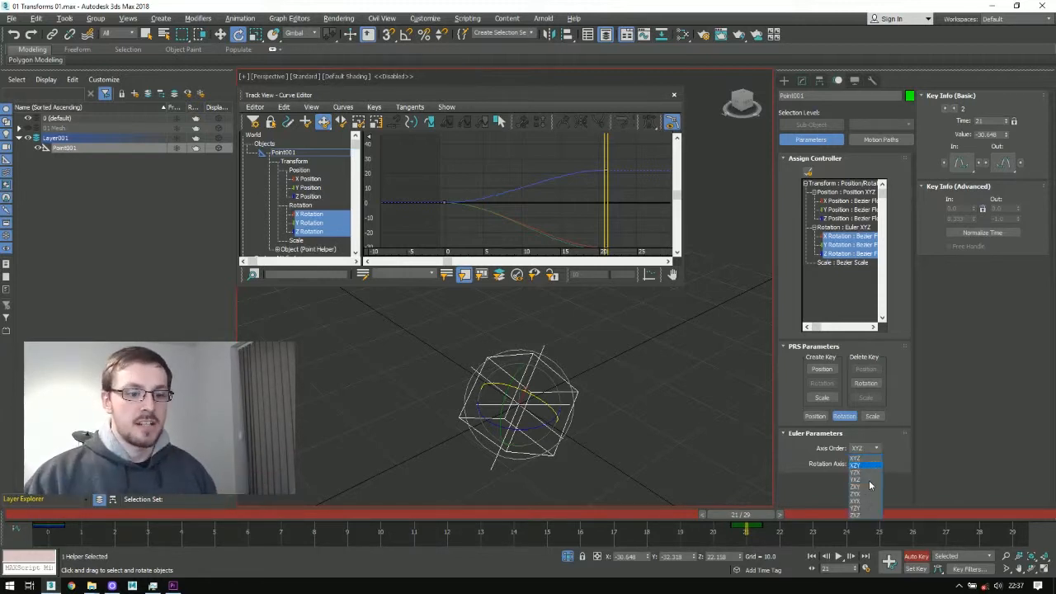
{"action": "left_click", "coordinate": [873, 488]}
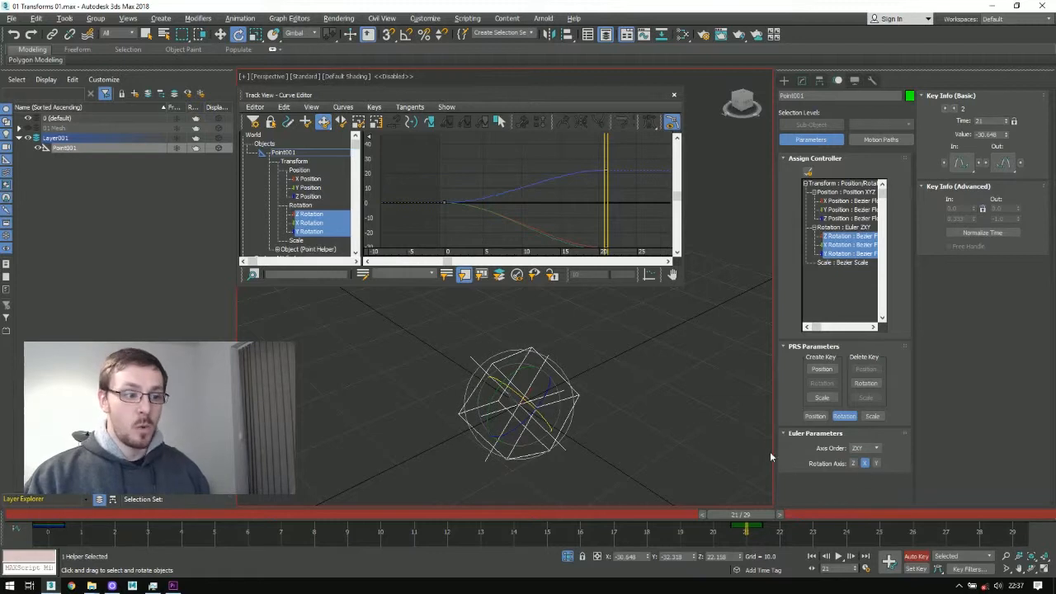
{"action": "key", "text": "ctrl+z"}
{"action": "left_click_drag", "start_coordinate": [520, 428], "coordinate": [543, 439]}
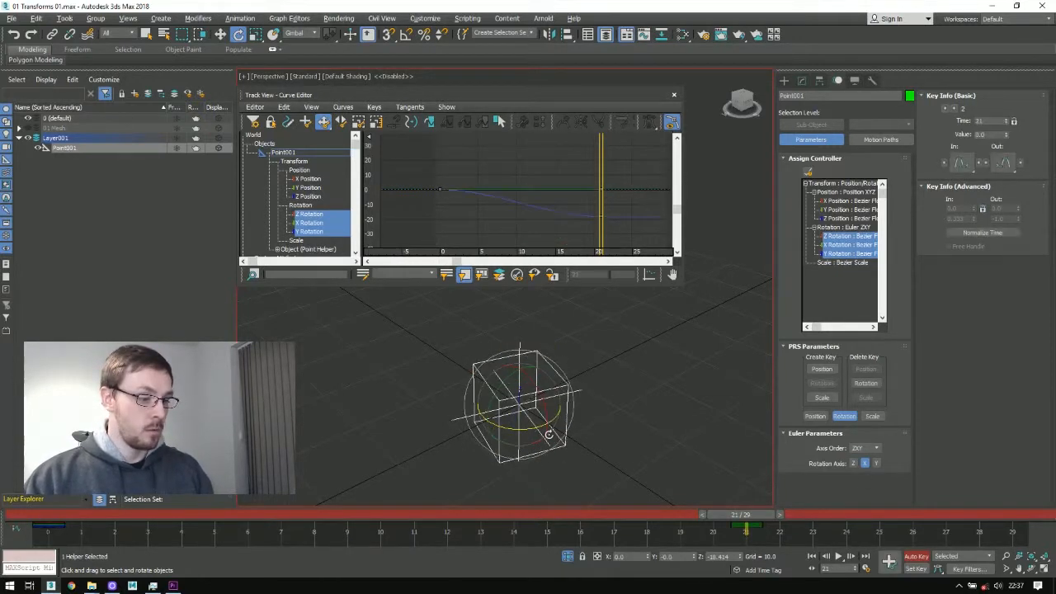
{"action": "left_click_drag", "start_coordinate": [542, 400], "coordinate": [495, 414]}
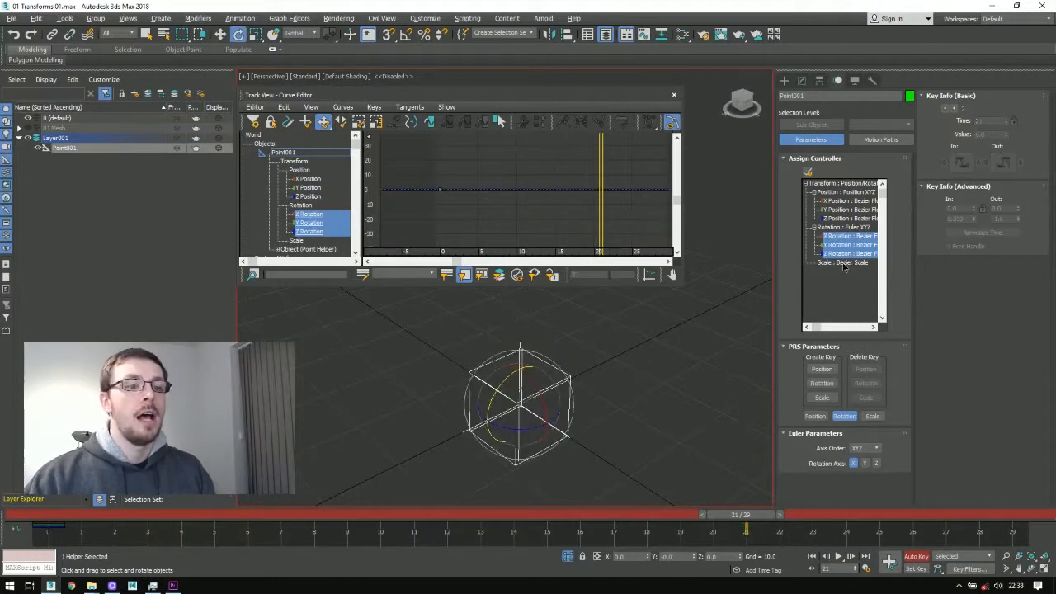
Step: Show the helper's scale parameters and stretch it vertically at frame 10, setting the scale key's Z value to 200
{"action": "left_click", "coordinate": [842, 263]}
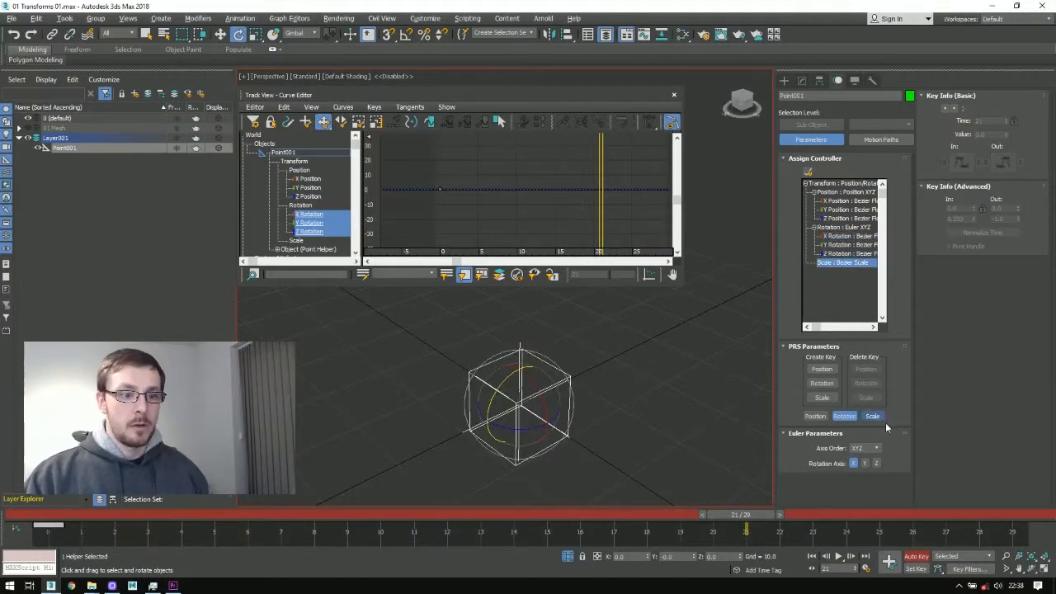
{"action": "left_click", "coordinate": [878, 418]}
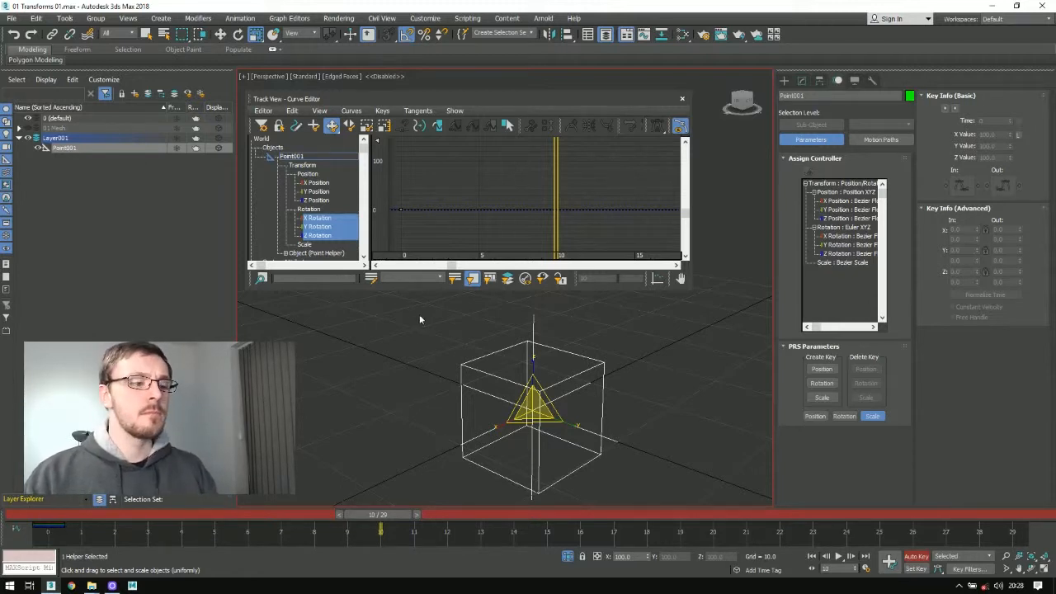
{"action": "key", "text": "r"}
{"action": "left_click_drag", "start_coordinate": [534, 361], "coordinate": [538, 308]}
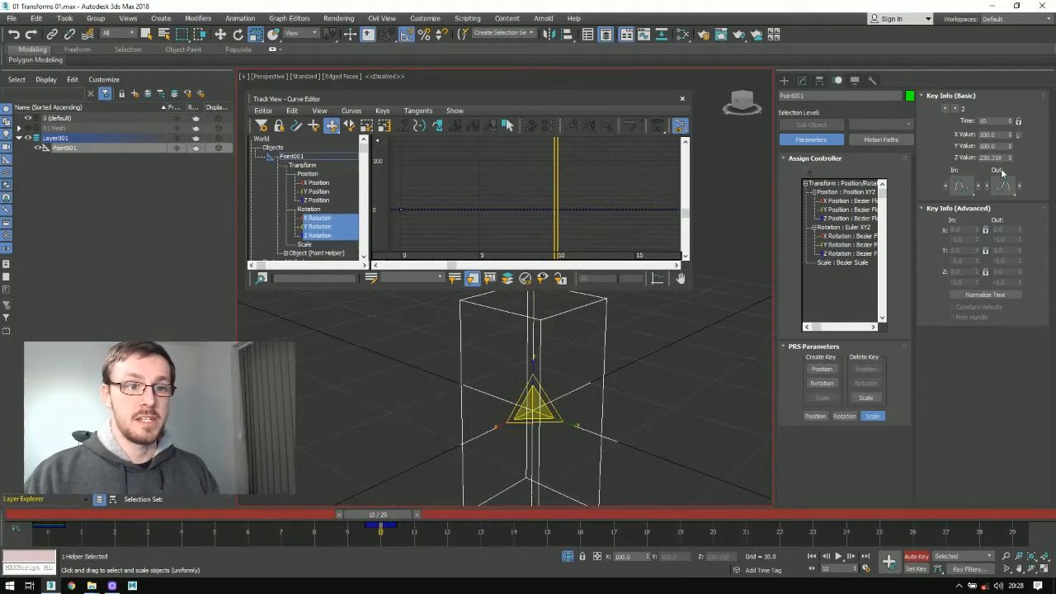
{"action": "left_click_drag", "start_coordinate": [1002, 158], "coordinate": [898, 148]}
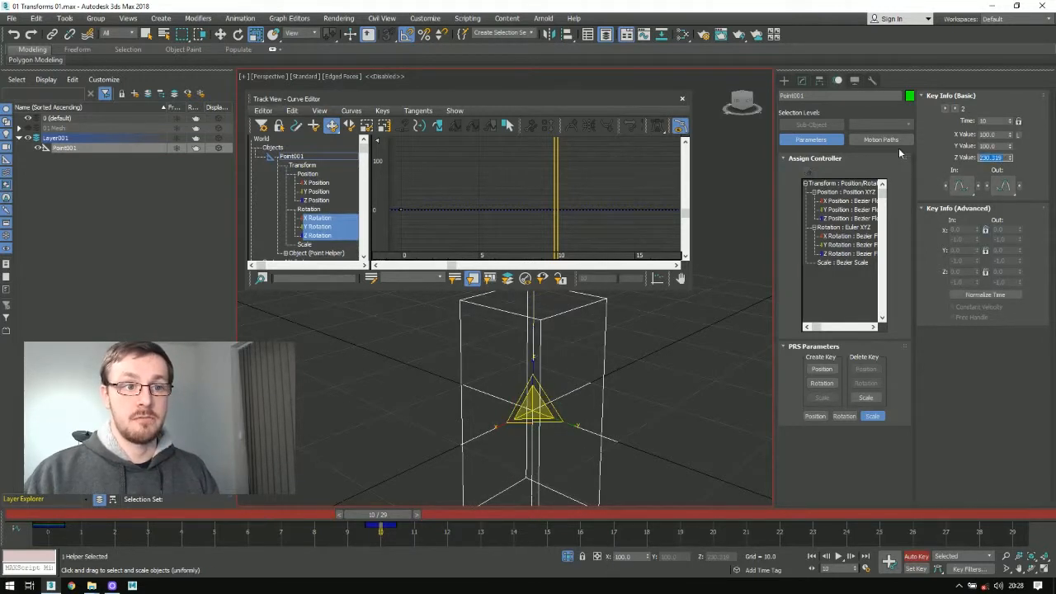
{"action": "type", "text": "2"}
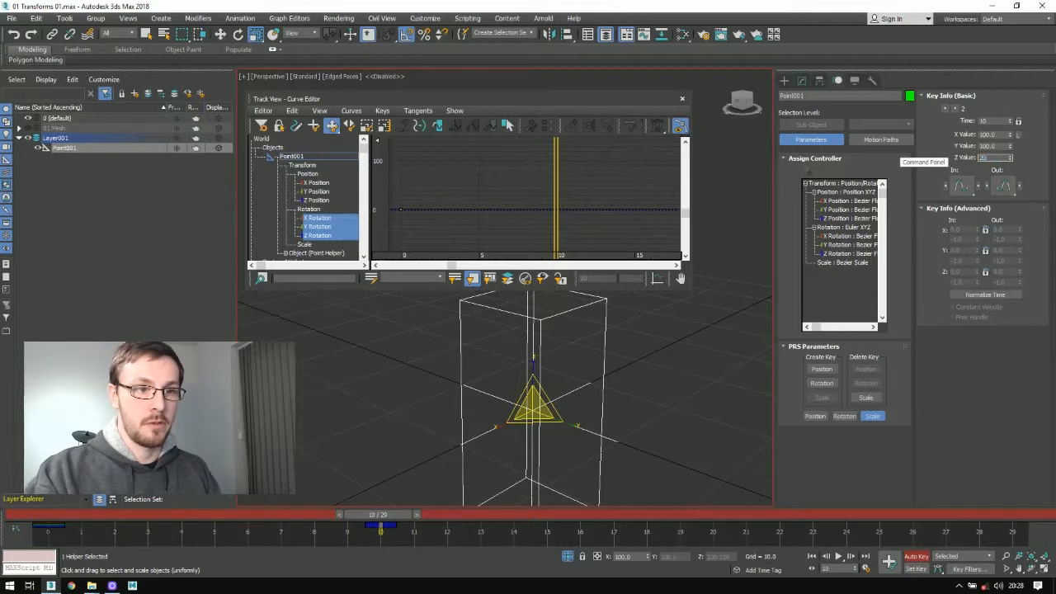
{"action": "type", "text": "00"}
{"action": "key", "text": "Return"}
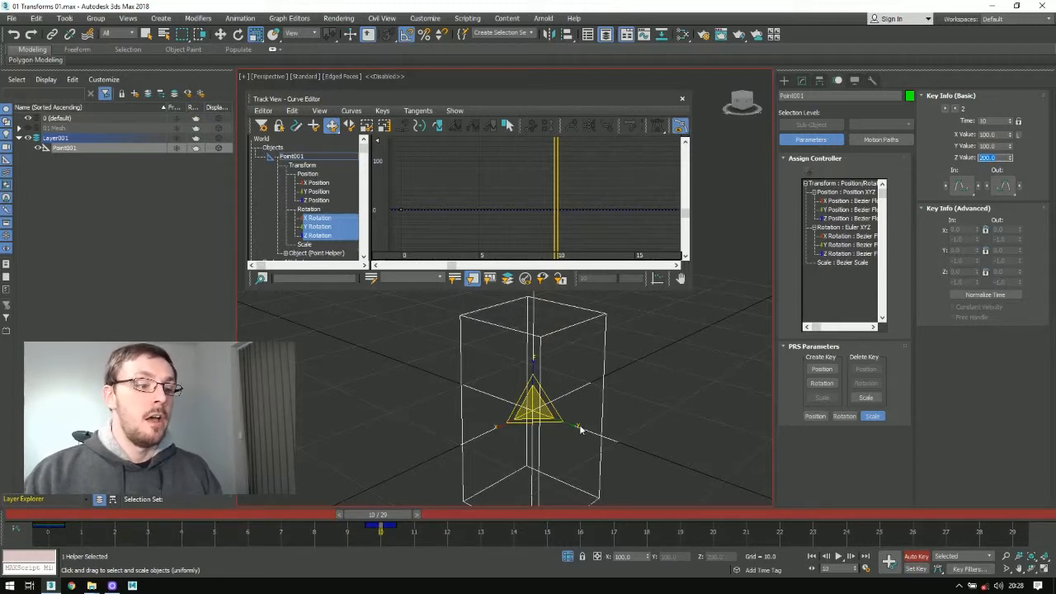
Step: Stretch the helper along Y and set the frame 10 scale key's Y value to 150
{"action": "left_click_drag", "start_coordinate": [572, 423], "coordinate": [742, 506]}
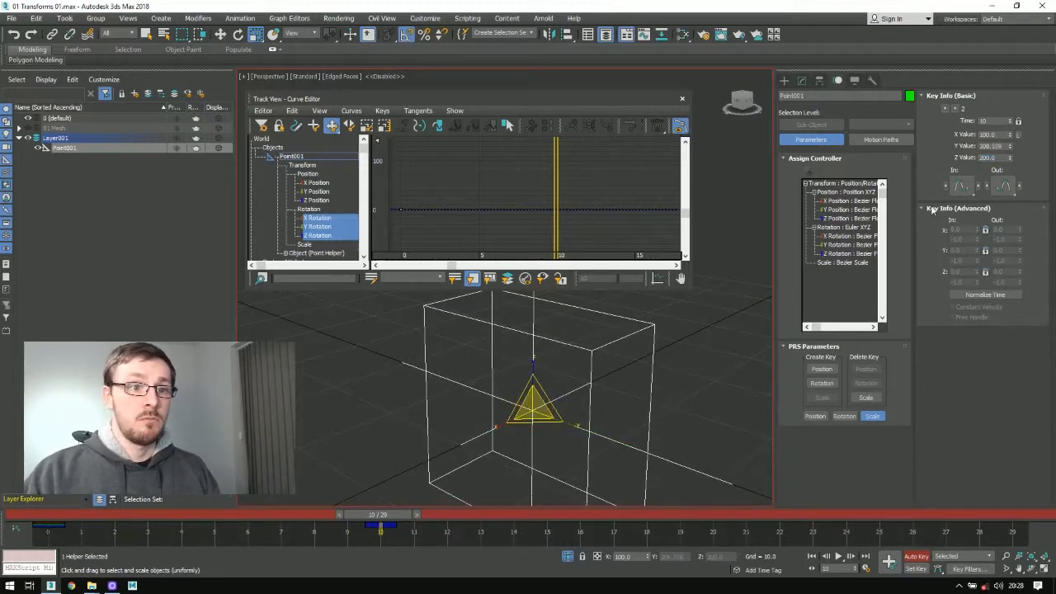
{"action": "double_click", "coordinate": [990, 145]}
{"action": "type", "text": "150"}
{"action": "key", "text": "Return"}
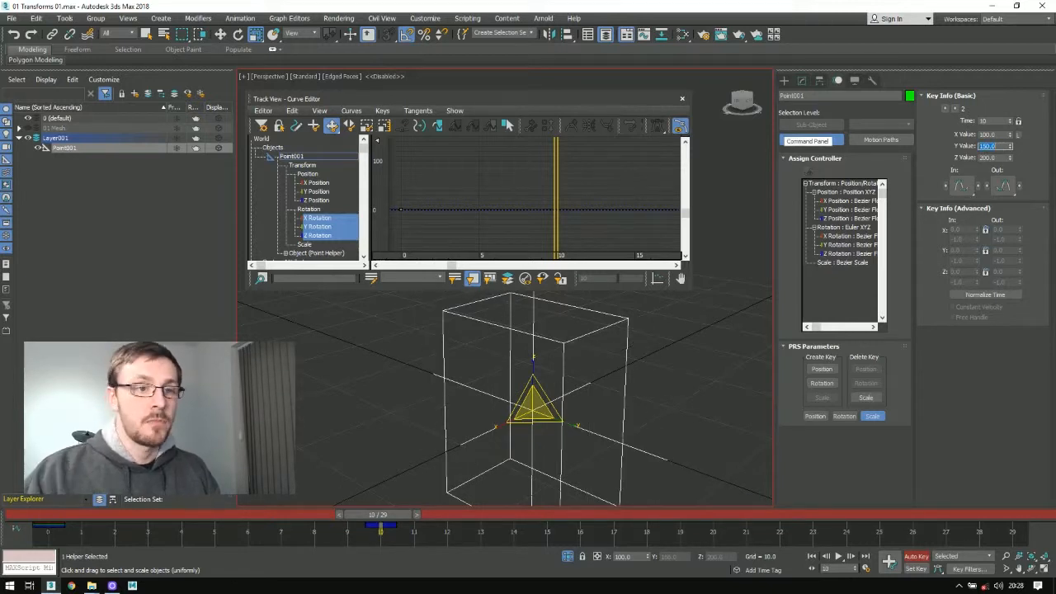
Step: Set the frame 10 scale key's X value to 50 and inspect the helper's scaled shape
{"action": "key", "text": "shift+Tab"}
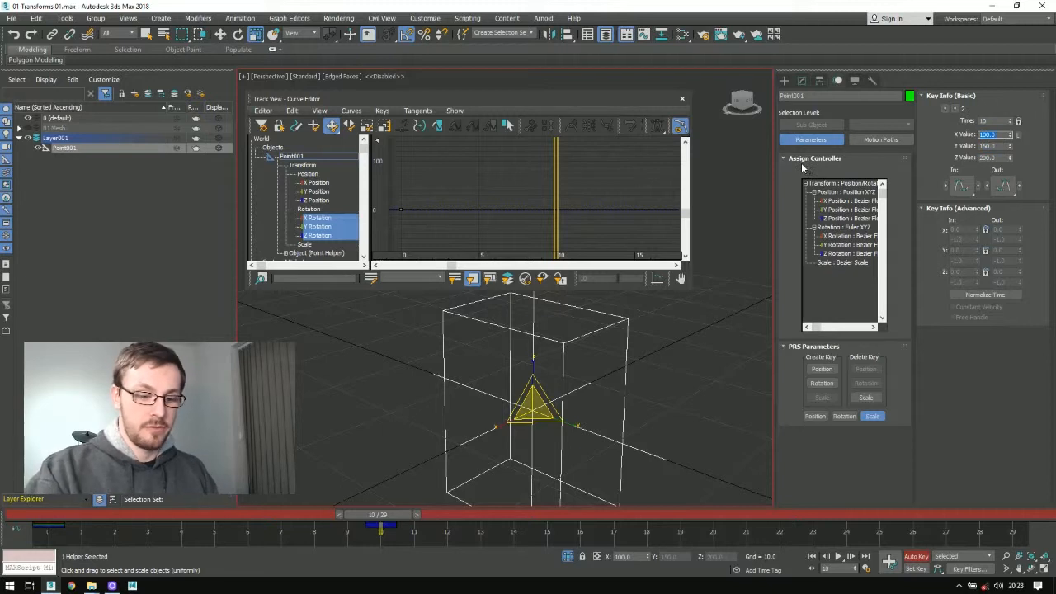
{"action": "type", "text": "50"}
{"action": "key", "text": "Return"}
{"action": "middle_click_drag", "start_coordinate": [521, 386], "coordinate": [615, 342], "text": "alt"}
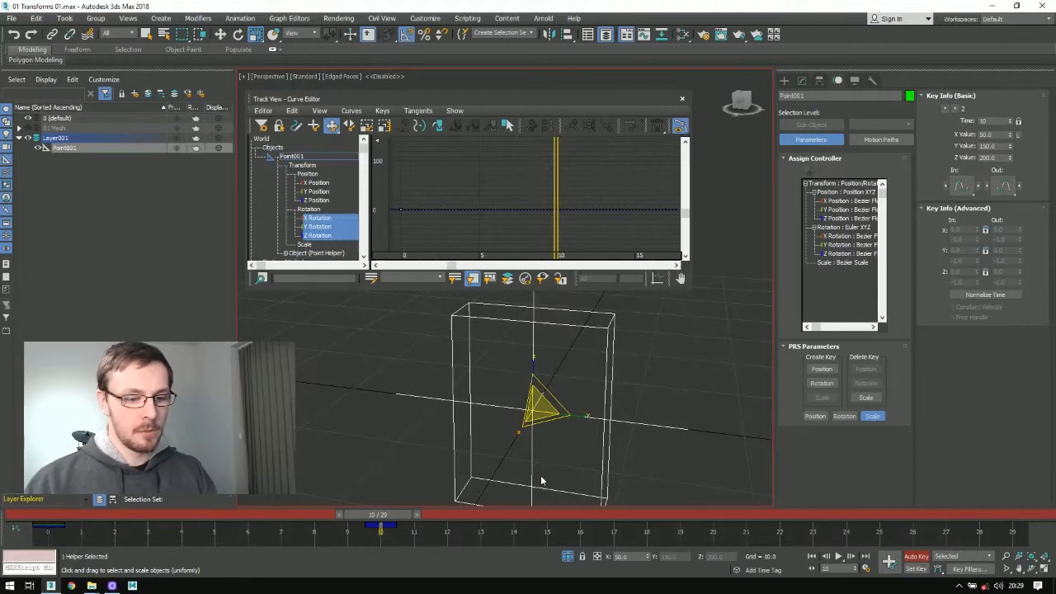
Step: Delete the scaled helper and create a new Point helper at the world origin
{"action": "key", "text": "Delete"}
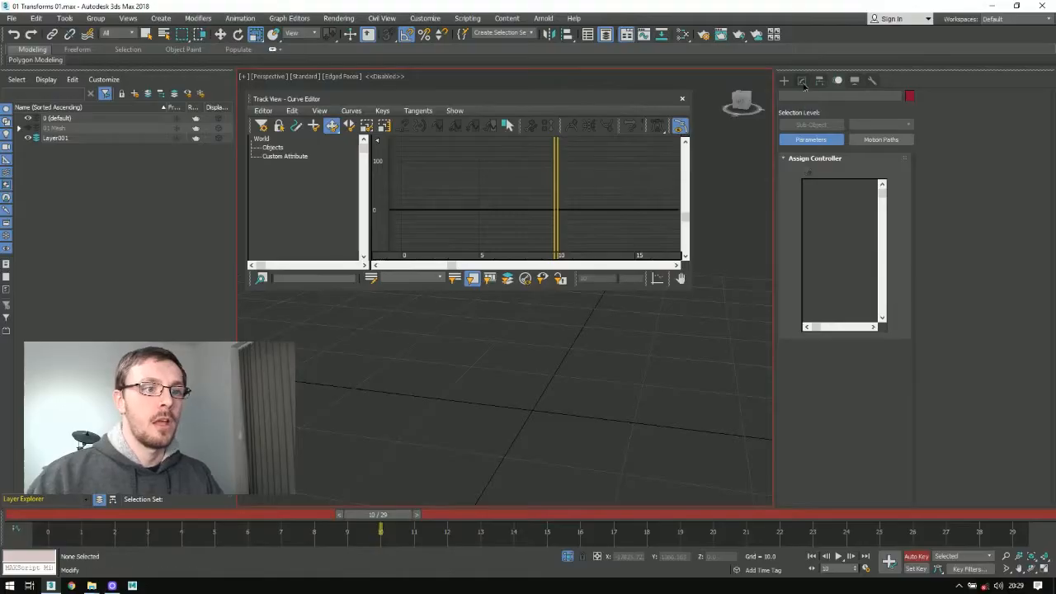
{"action": "left_click", "coordinate": [784, 80]}
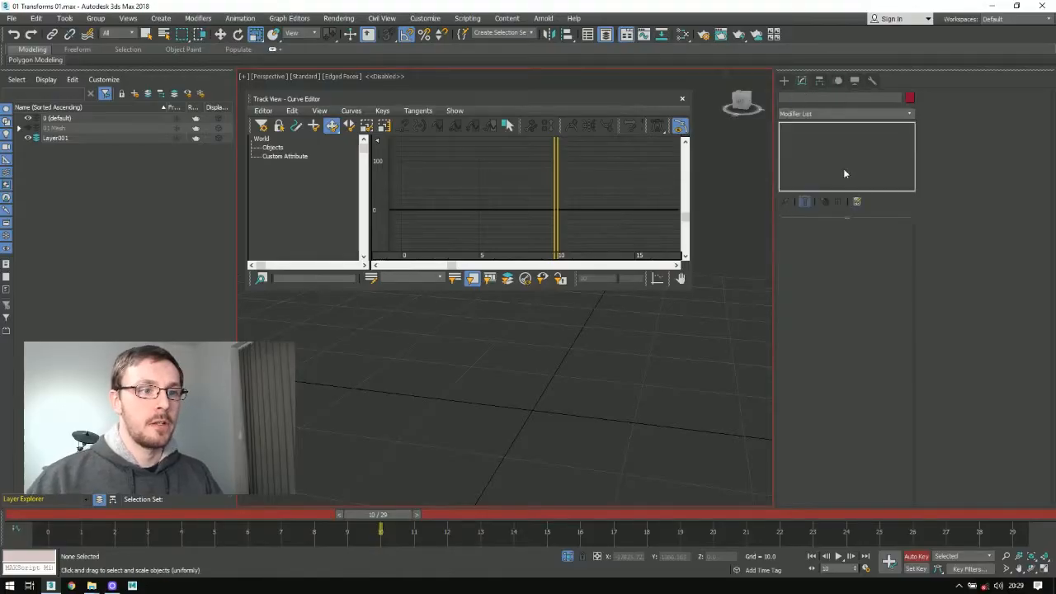
{"action": "left_click", "coordinate": [837, 97]}
{"action": "left_click", "coordinate": [822, 182]}
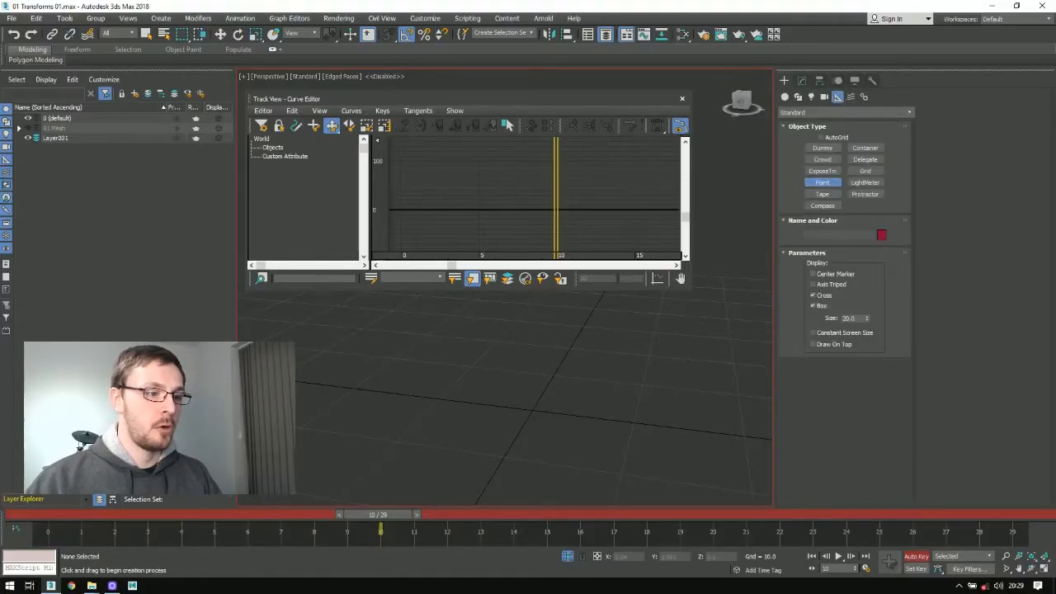
{"action": "left_click", "coordinate": [532, 407]}
Step: Show the new helper's motion parameters, select its Position track and collapse the Rotation track's axes
{"action": "left_click", "coordinate": [801, 80]}
{"action": "left_click", "coordinate": [819, 80]}
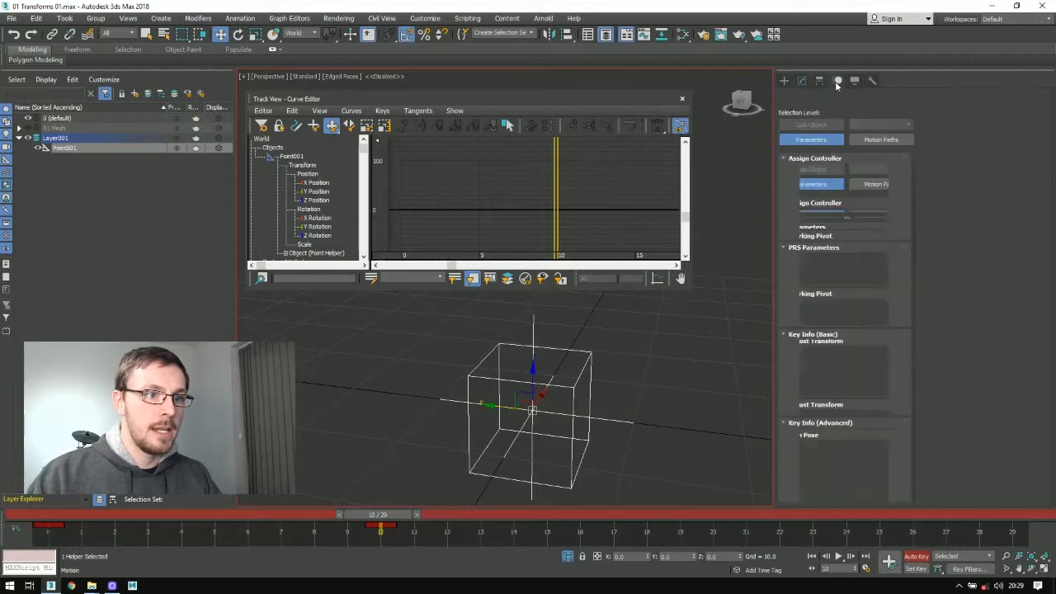
{"action": "left_click", "coordinate": [838, 80]}
{"action": "left_click", "coordinate": [813, 201]}
{"action": "left_click", "coordinate": [812, 191]}
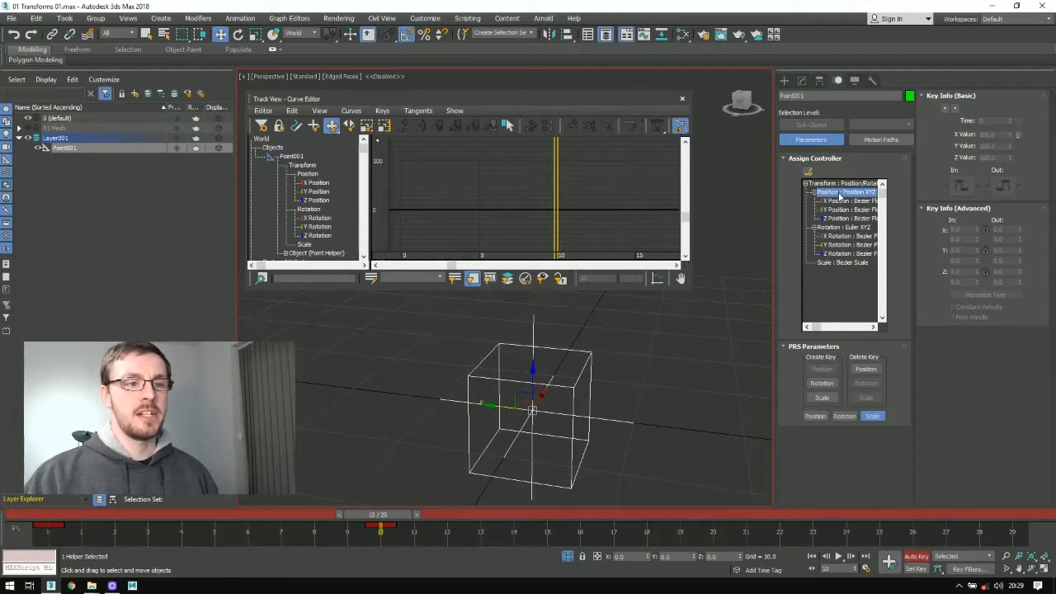
{"action": "left_click", "coordinate": [814, 228]}
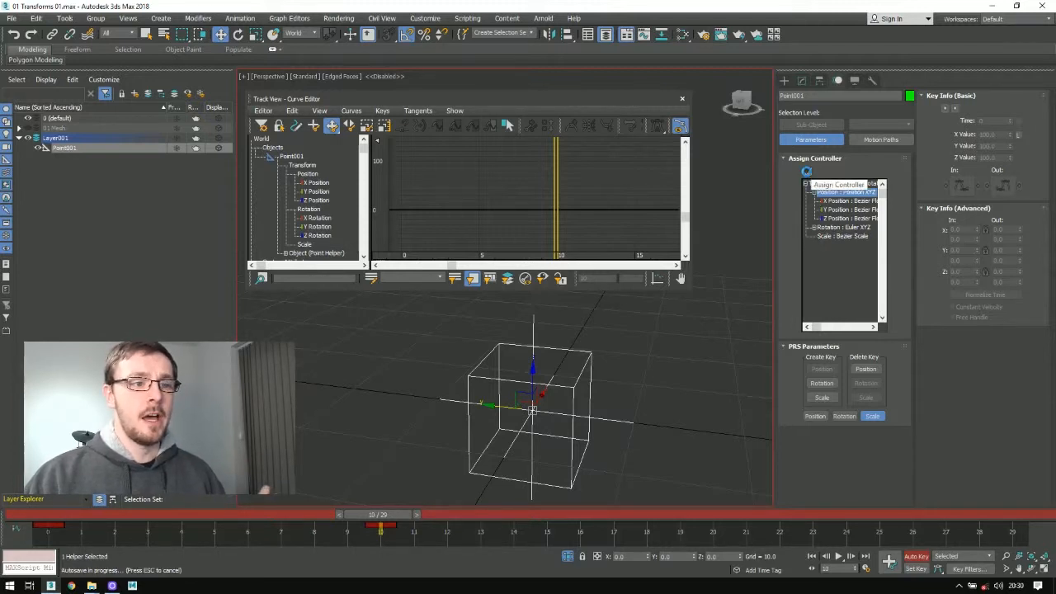
Step: Assign a Position List controller to the helper's Position track and collapse the Position XYZ axes inside it
{"action": "left_click", "coordinate": [808, 174]}
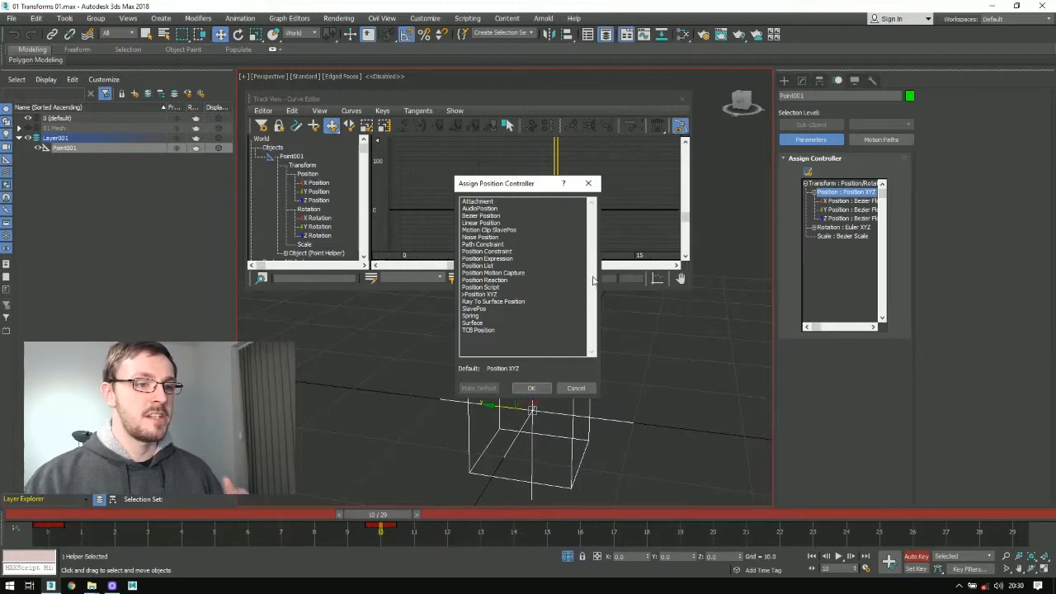
{"action": "left_click", "coordinate": [485, 266]}
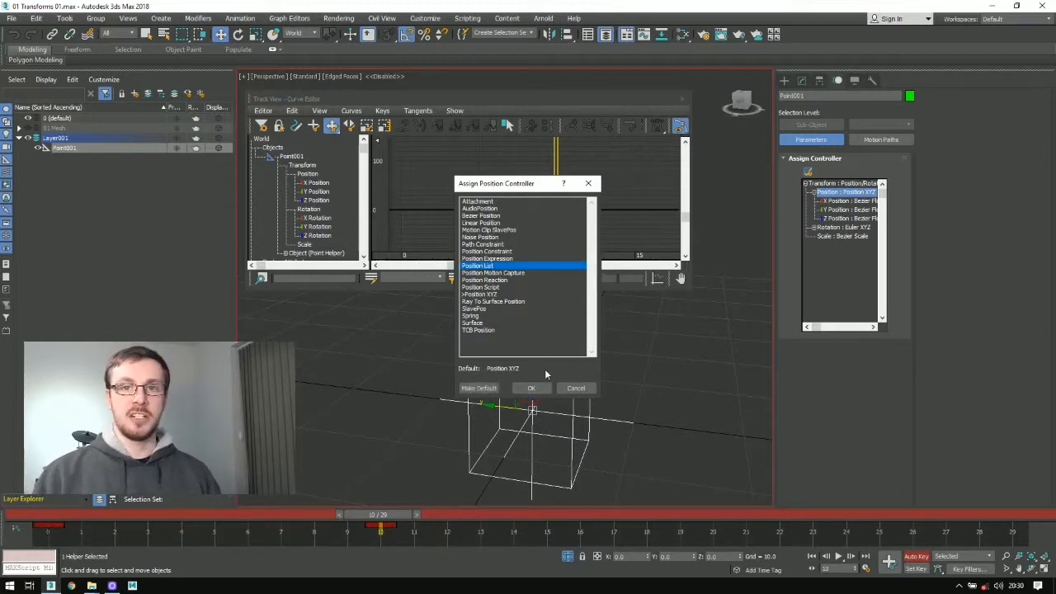
{"action": "left_click", "coordinate": [536, 389]}
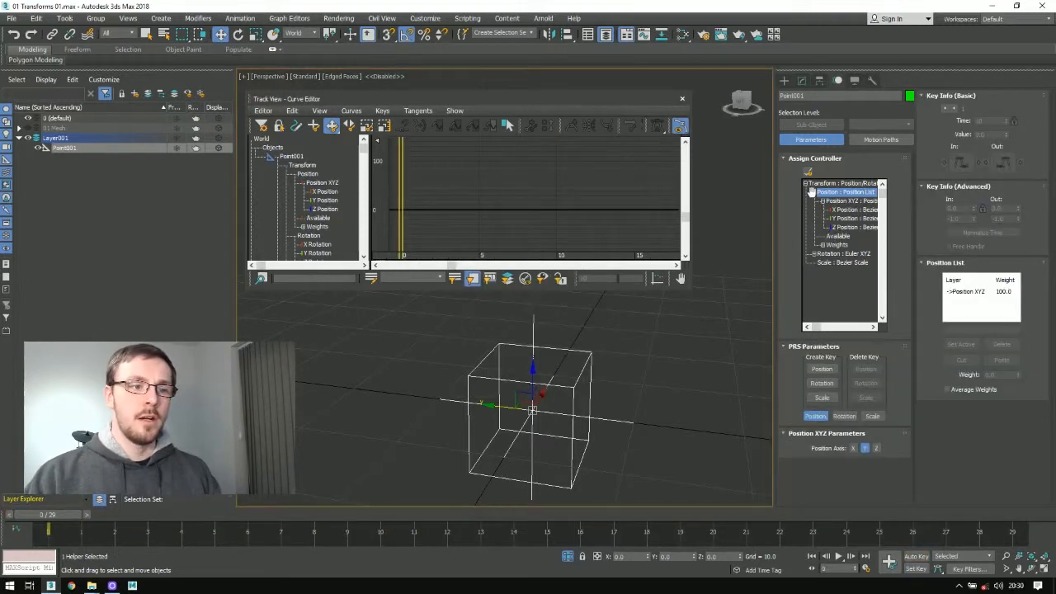
{"action": "left_click", "coordinate": [821, 200]}
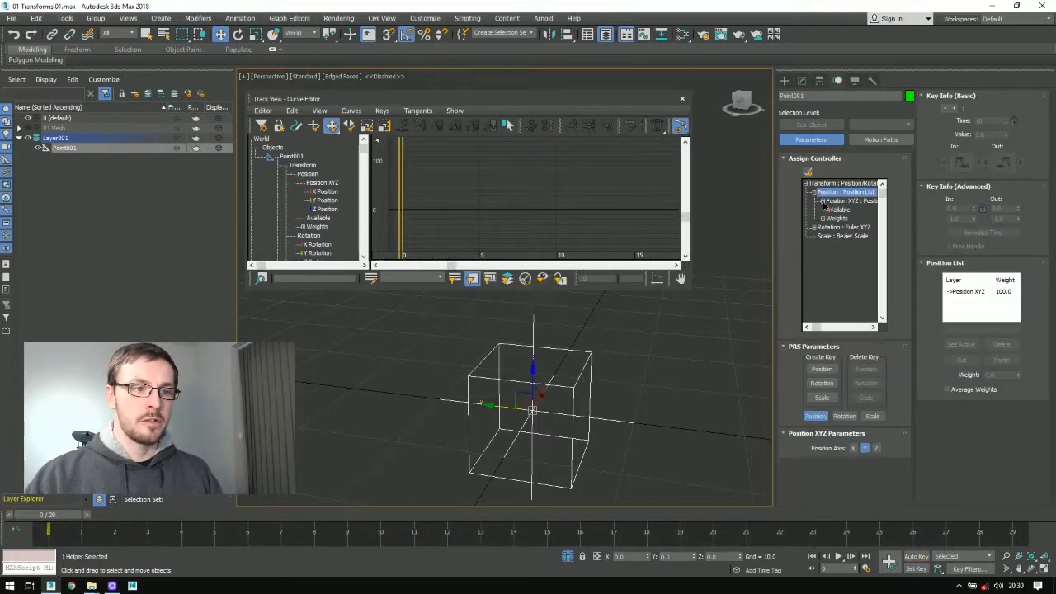
Step: Inspect the Position XYZ controller inside the Position List and select its layer
{"action": "left_click", "coordinate": [952, 263]}
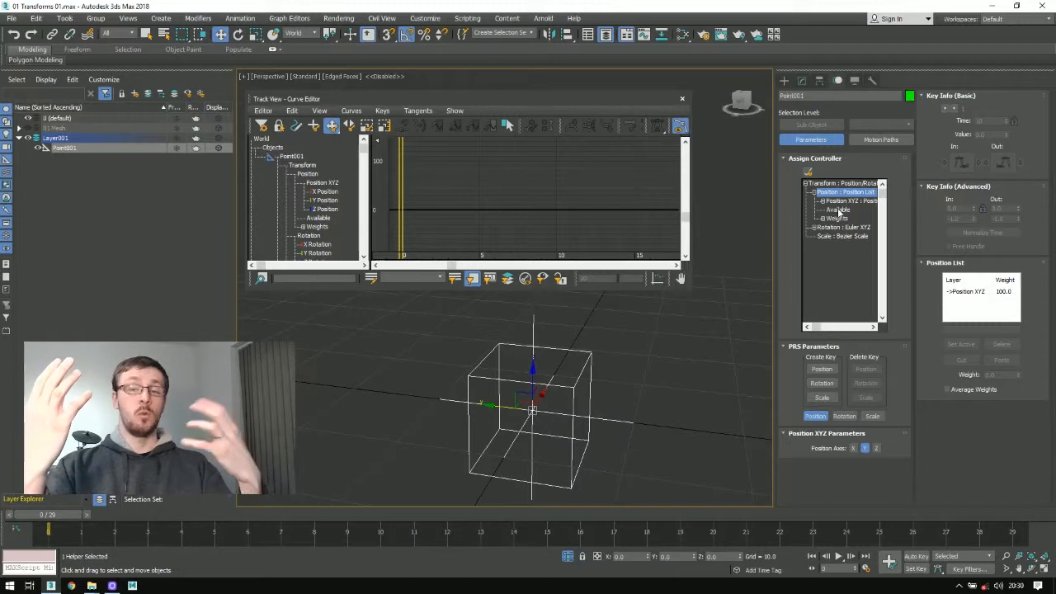
{"action": "left_click", "coordinate": [845, 201]}
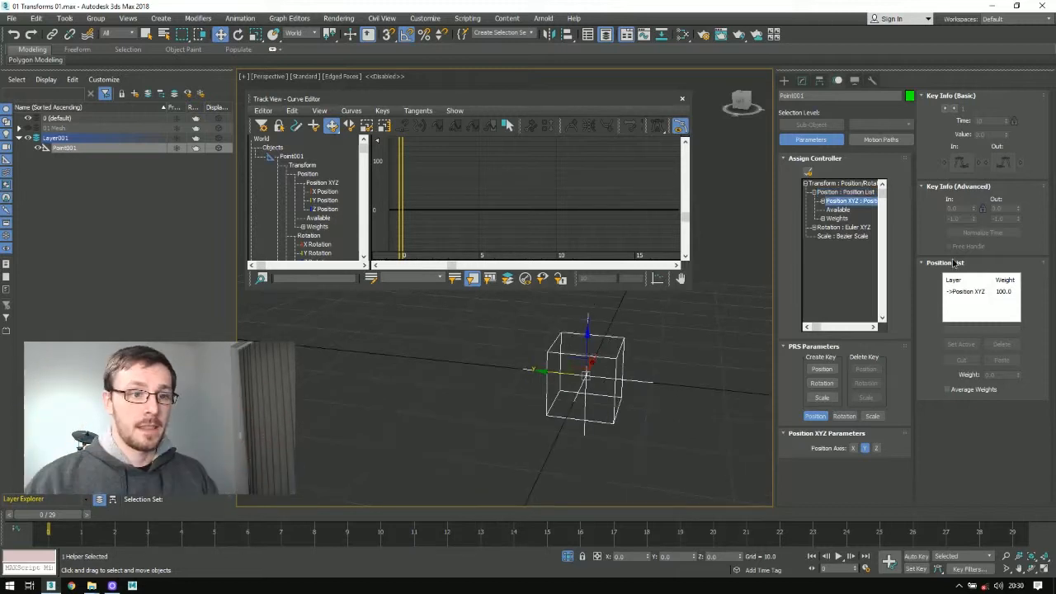
{"action": "left_click", "coordinate": [942, 261]}
{"action": "left_click", "coordinate": [944, 262]}
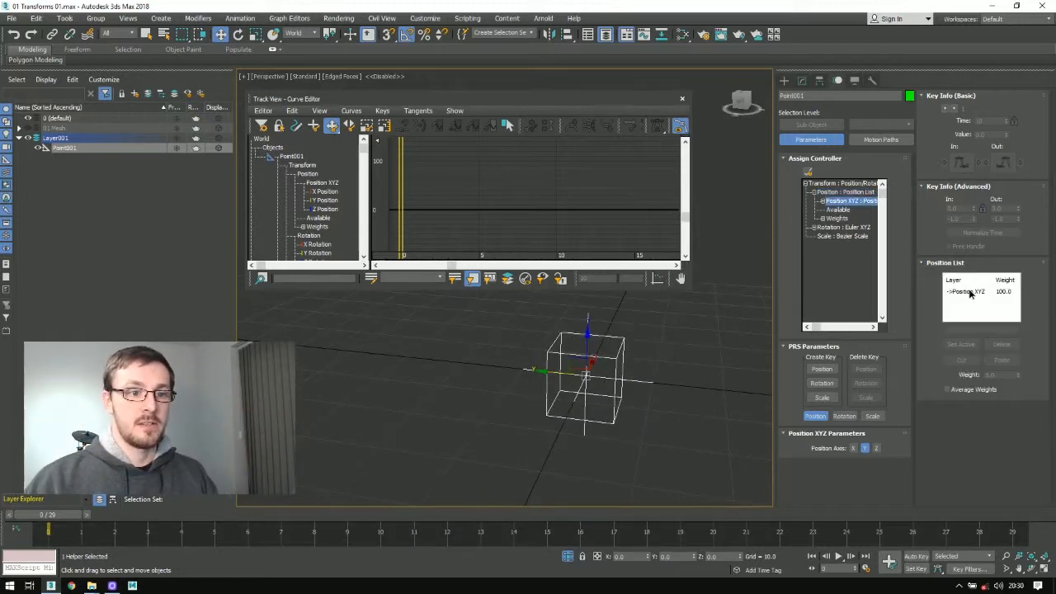
{"action": "left_click", "coordinate": [967, 292]}
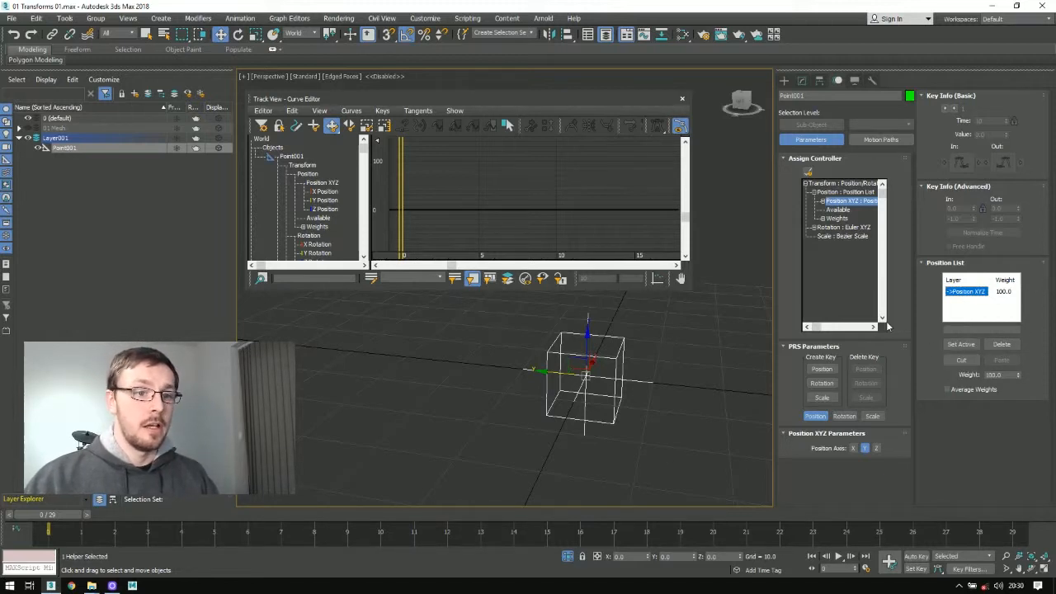
Step: Move the helper about 17 units along both Y and Z, and close the Curve Editor to clear the view
{"action": "left_click_drag", "start_coordinate": [569, 353], "coordinate": [467, 247]}
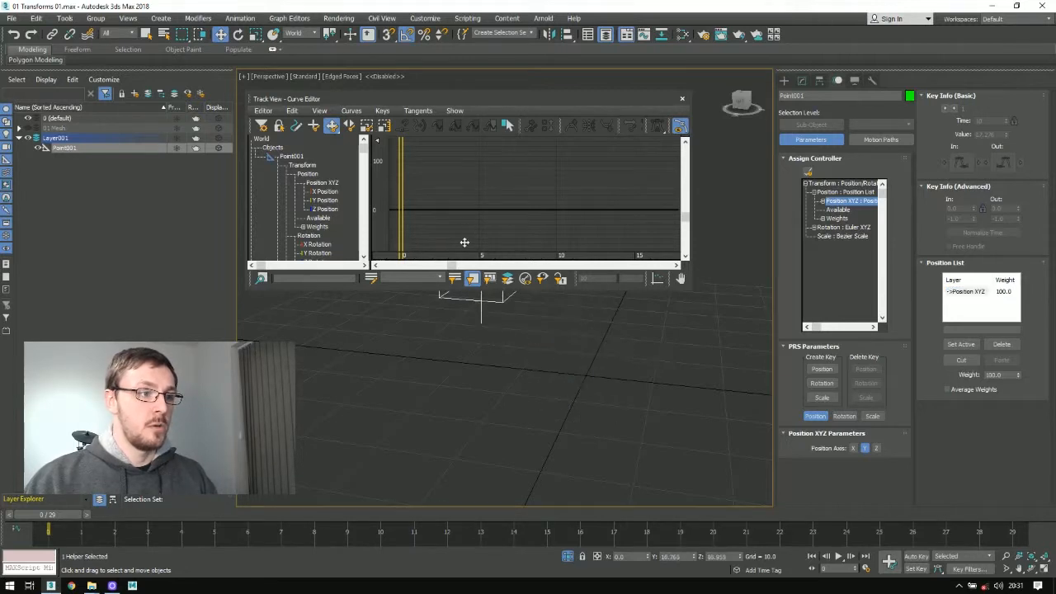
{"action": "left_click_drag", "start_coordinate": [481, 99], "coordinate": [551, 293]}
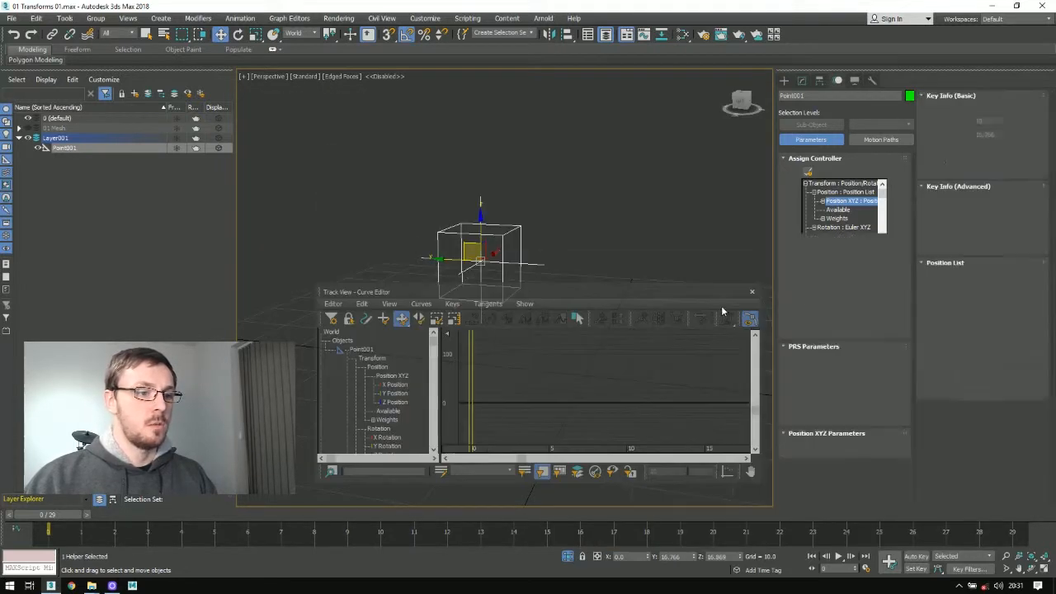
{"action": "left_click", "coordinate": [675, 265]}
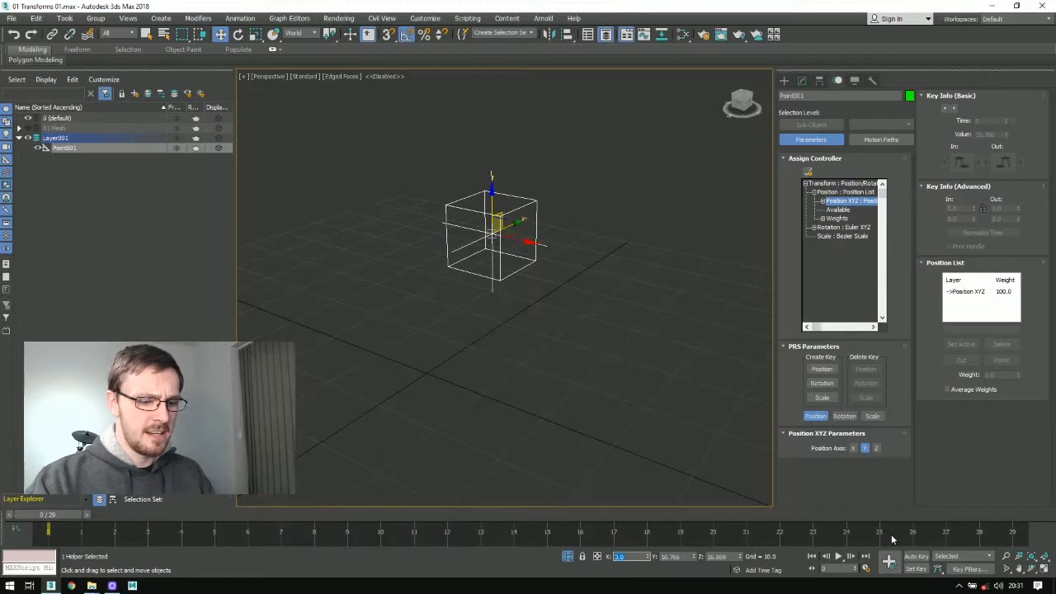
Step: Set the helper's position to X 5, Y 15 and Z 15
{"action": "type", "text": "5"}
{"action": "key", "text": "Return"}
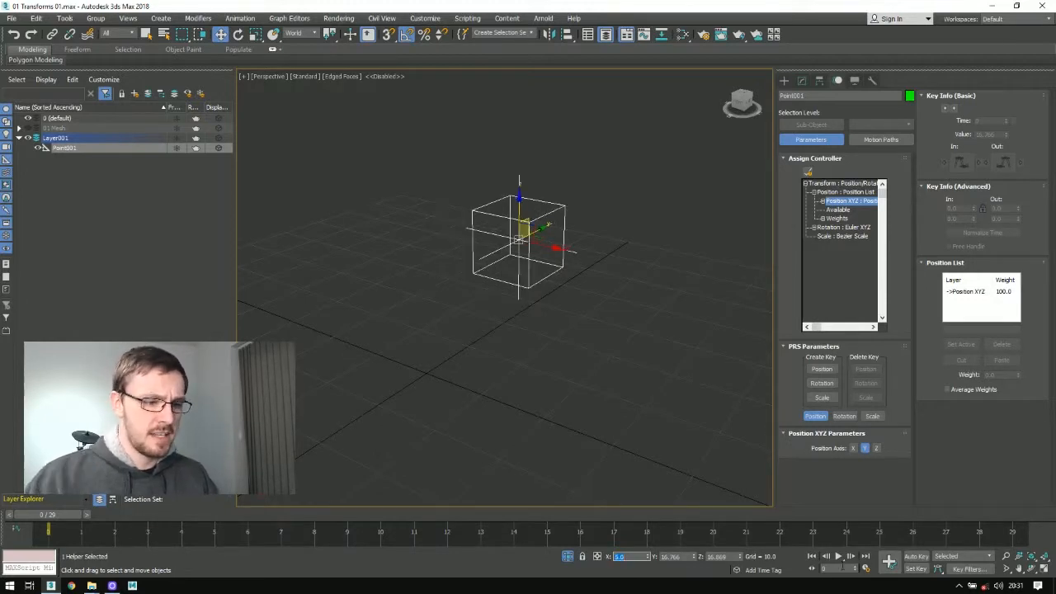
{"action": "key", "text": "Tab"}
{"action": "type", "text": "10"}
{"action": "key", "text": "Return"}
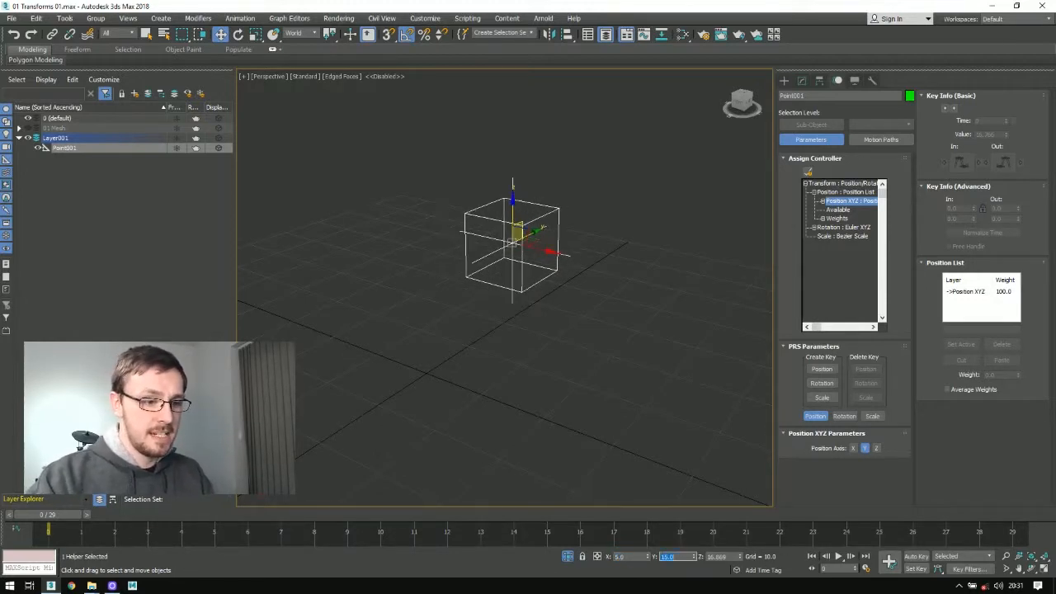
{"action": "key", "text": "Tab"}
{"action": "type", "text": "15"}
{"action": "key", "text": "Return"}
{"action": "middle_click_drag", "start_coordinate": [495, 330], "coordinate": [404, 284], "text": "alt"}
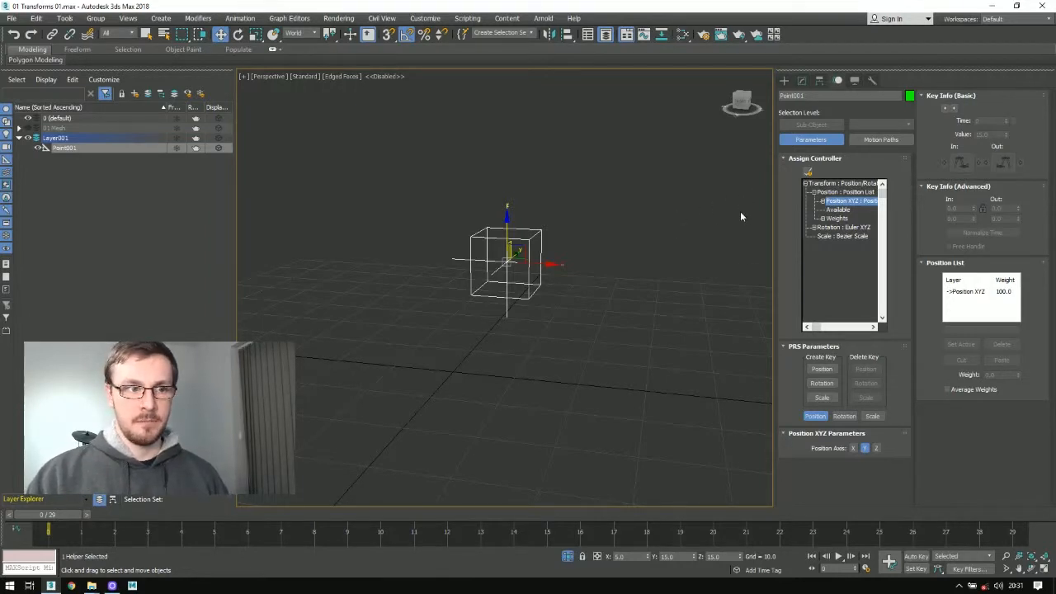
Step: Assign a second Position XYZ controller to the Available slot of the Position List
{"action": "left_click", "coordinate": [837, 210]}
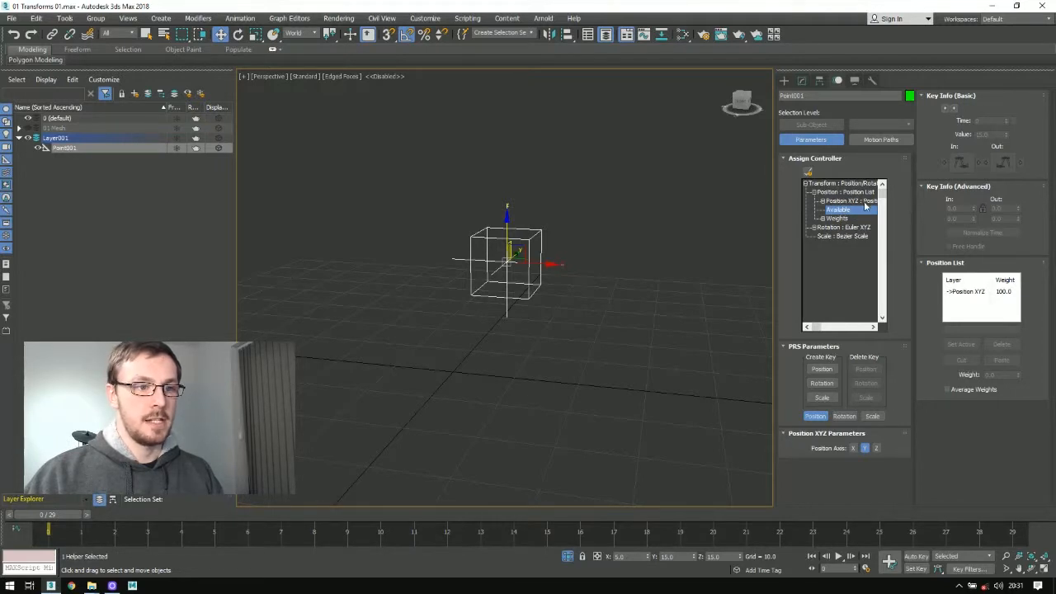
{"action": "left_click", "coordinate": [809, 174]}
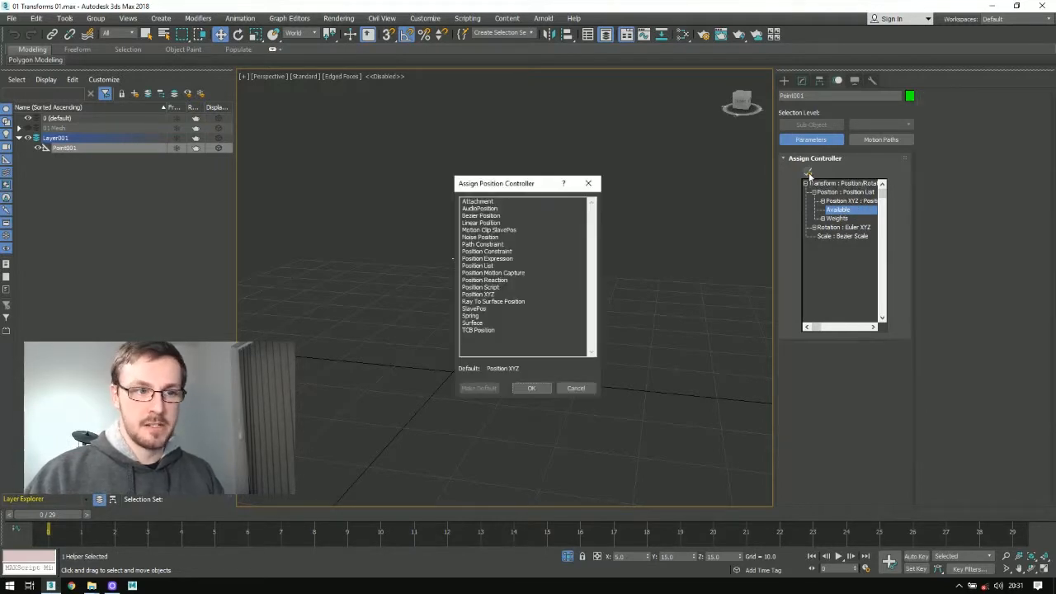
{"action": "left_click", "coordinate": [485, 294]}
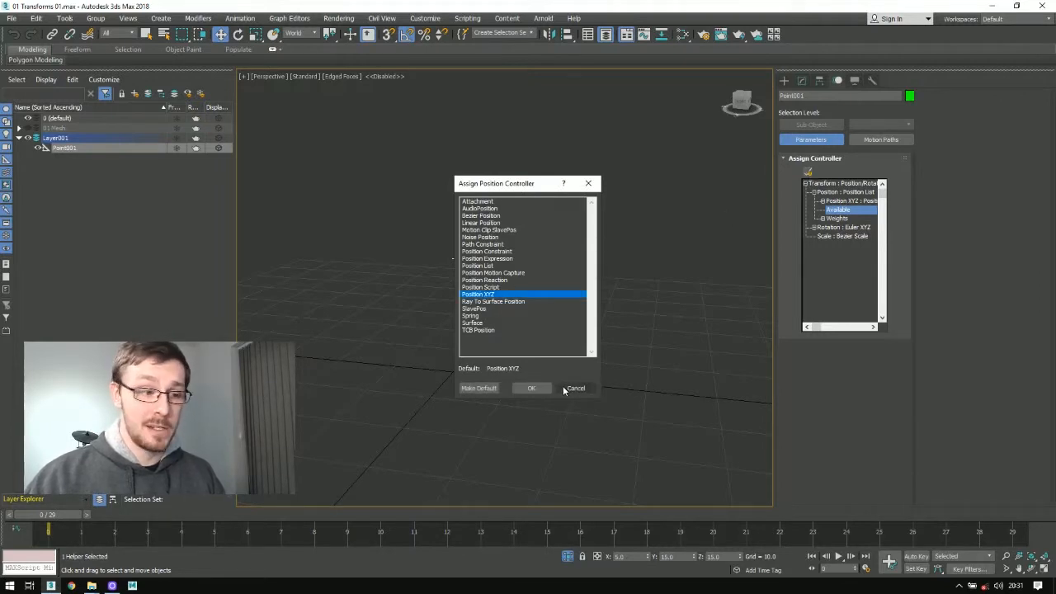
{"action": "left_click", "coordinate": [535, 389]}
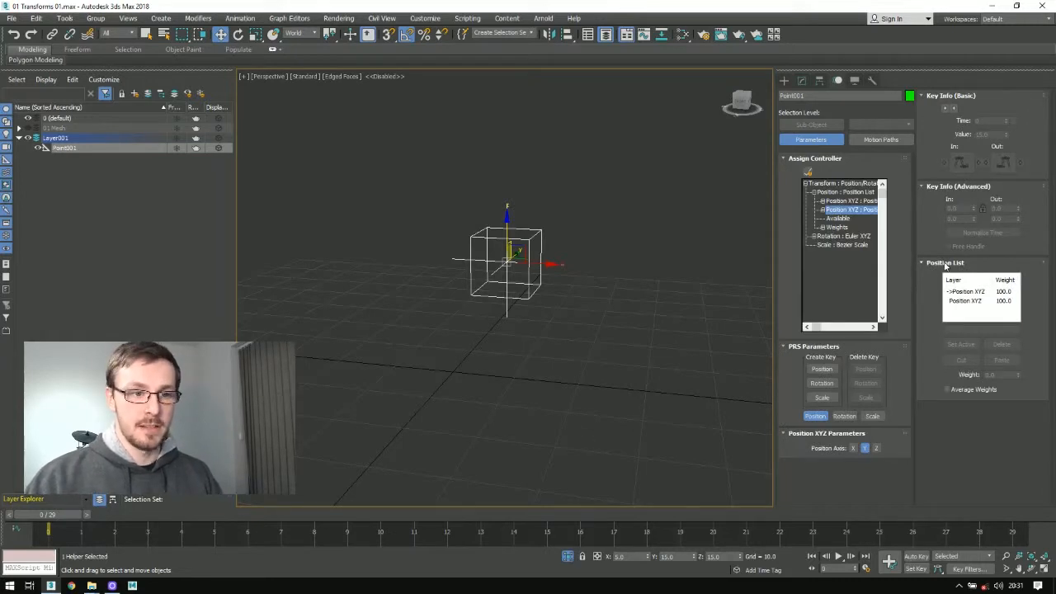
Step: Rename the first Position XYZ layer in the Position List to AwesomePosition
{"action": "left_click", "coordinate": [968, 293]}
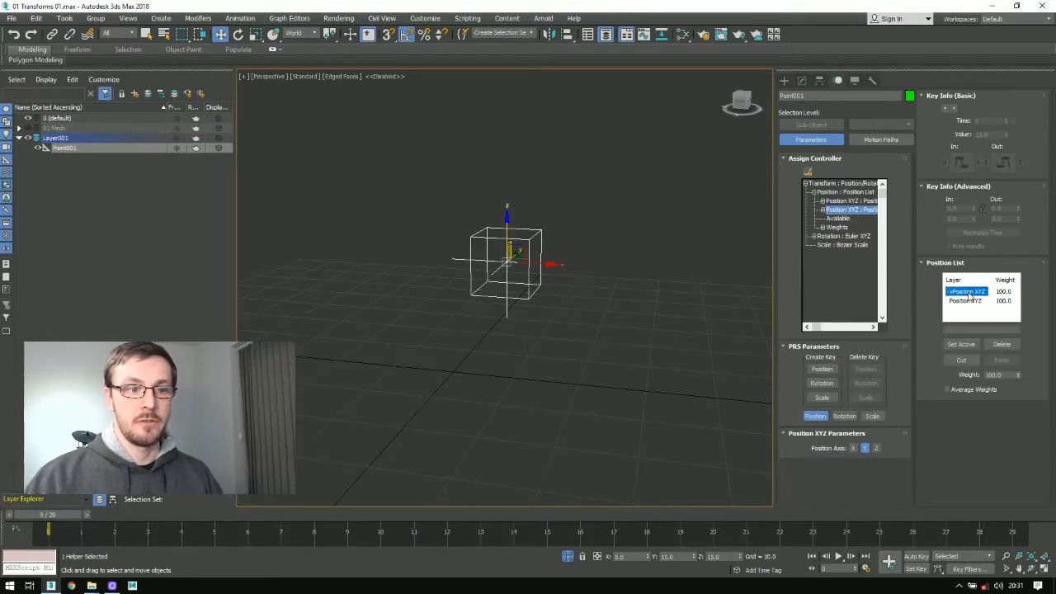
{"action": "left_click", "coordinate": [975, 340]}
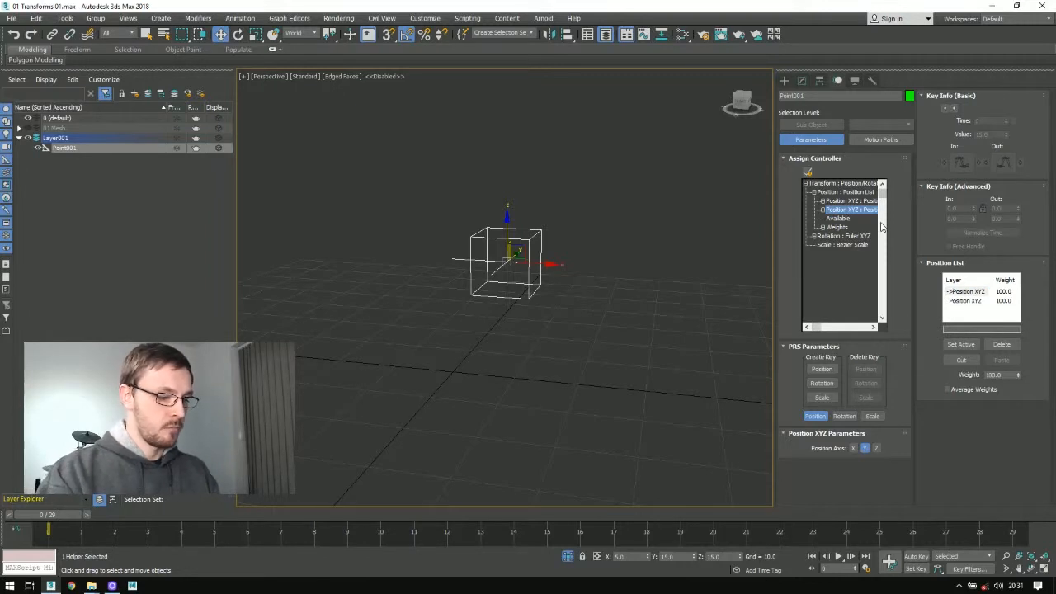
{"action": "type", "text": "AwesomePo"}
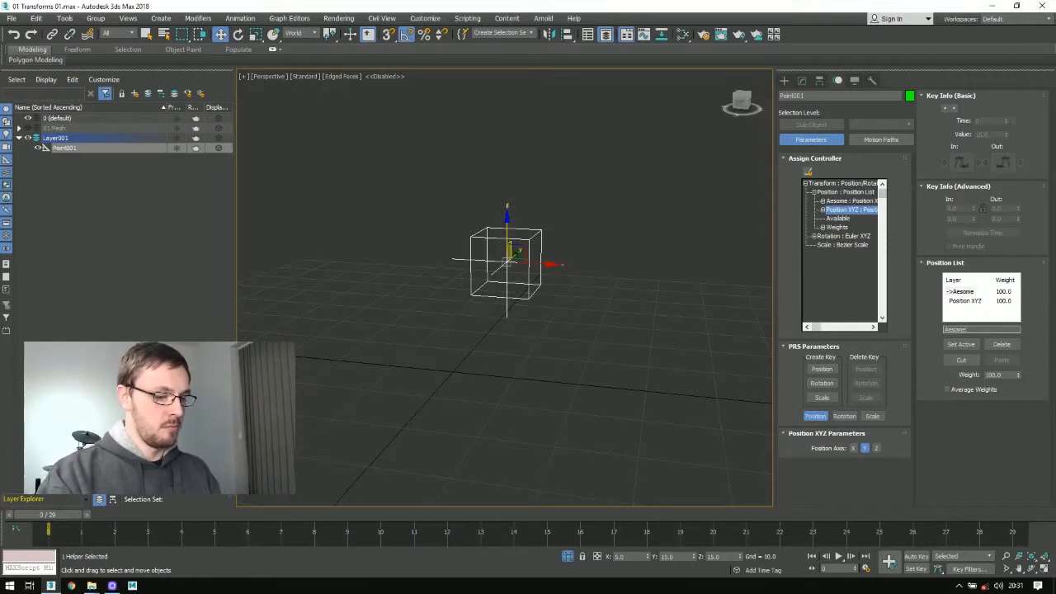
{"action": "type", "text": "siti"}
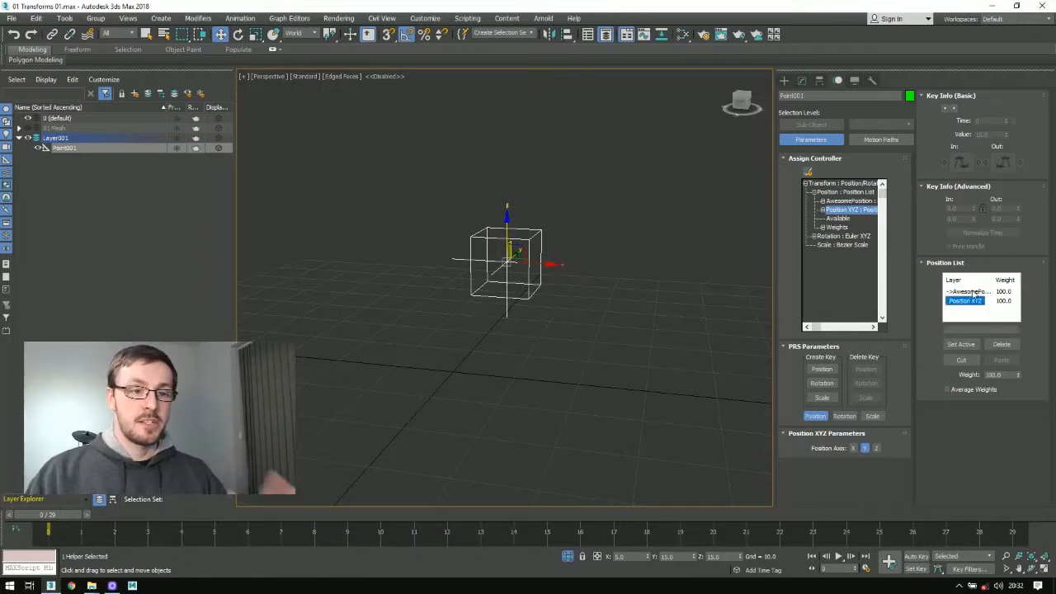
Step: Rename the second layer in the Position List to MovieMoviePosition
{"action": "left_click", "coordinate": [974, 295]}
{"action": "left_click", "coordinate": [975, 301]}
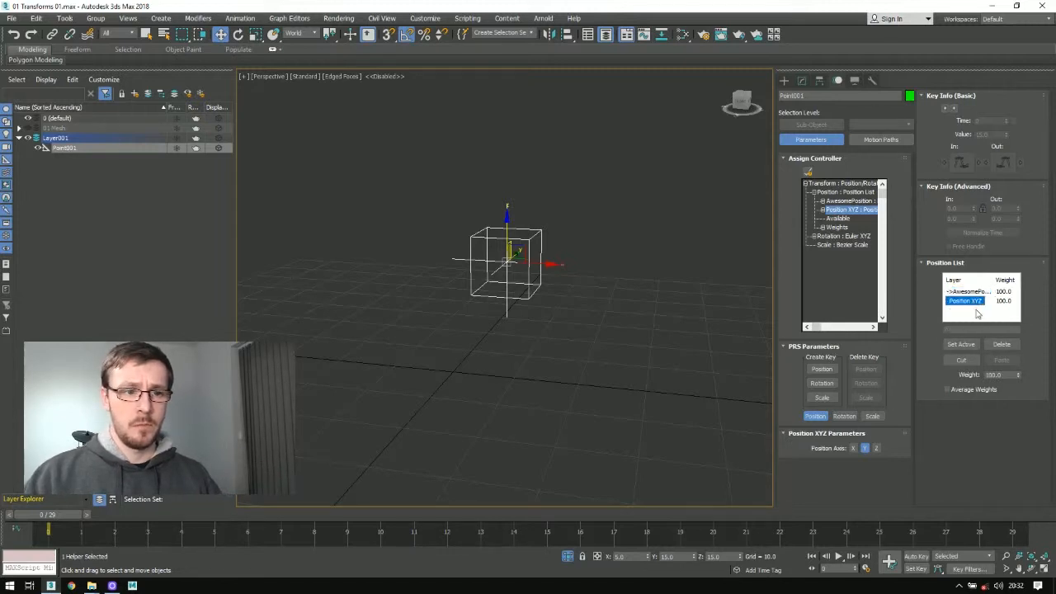
{"action": "left_click", "coordinate": [993, 329]}
{"action": "type", "text": "Mo"}
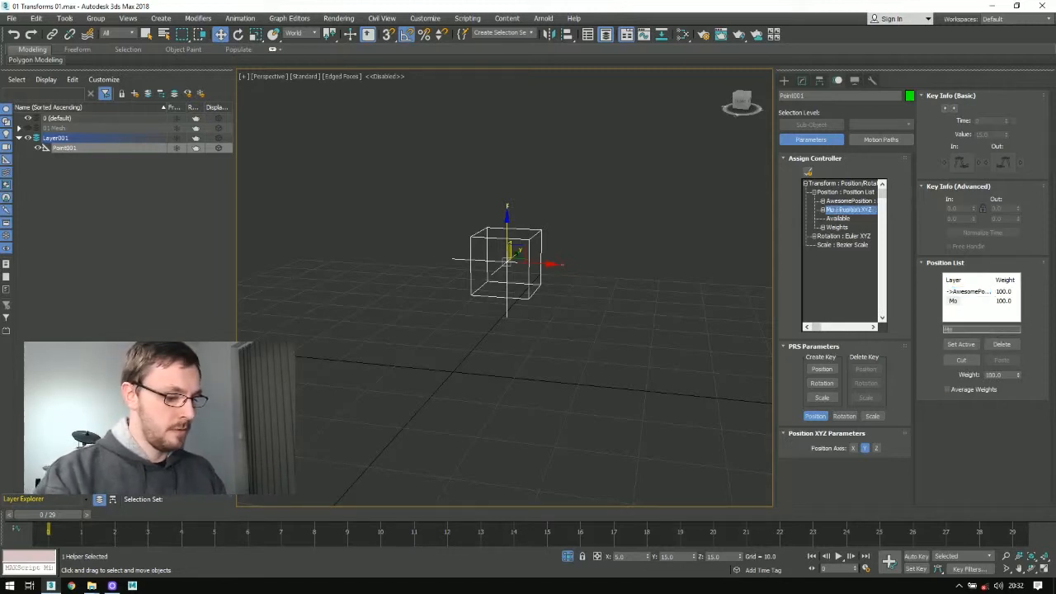
{"action": "type", "text": "vieMo"}
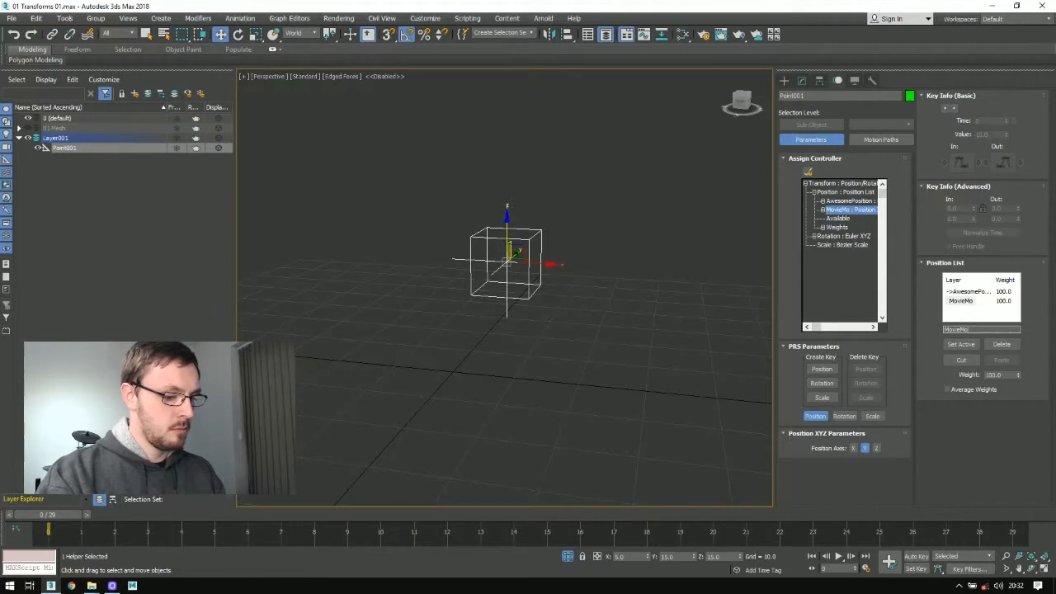
{"action": "type", "text": "viePosition"}
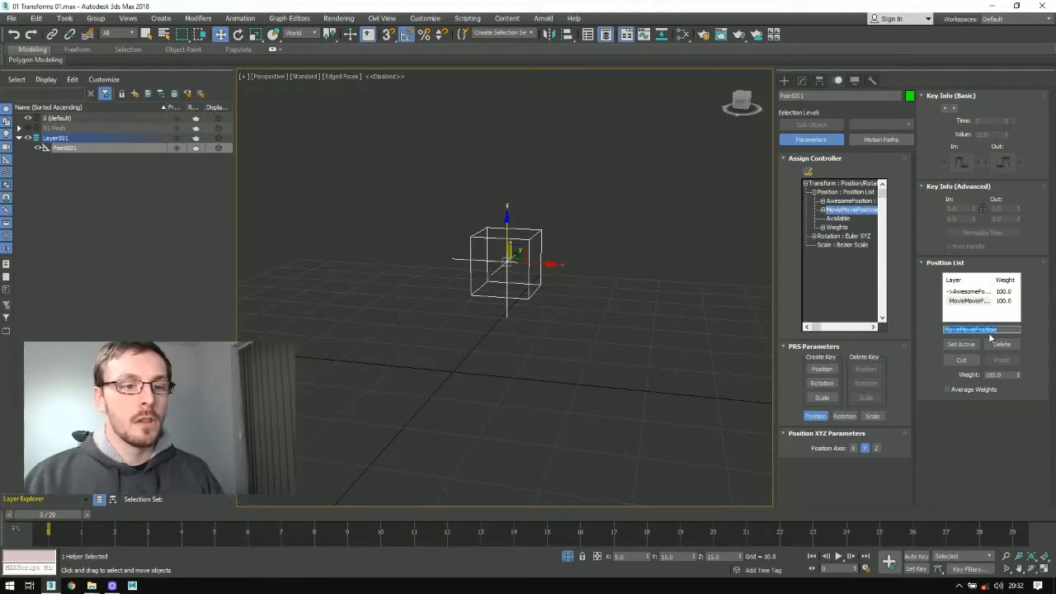
{"action": "key", "text": "Return"}
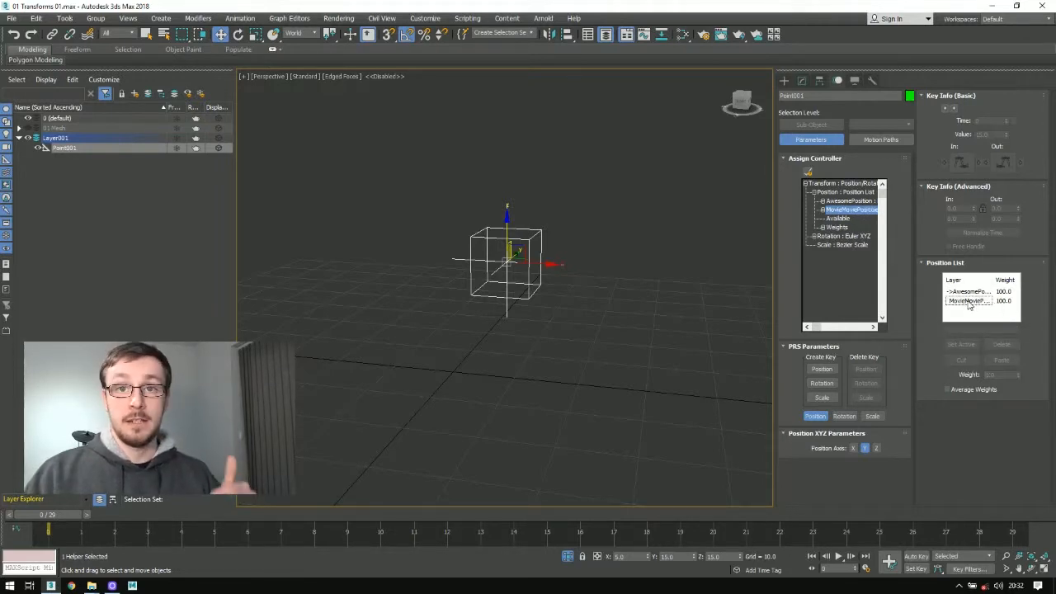
Step: Alternate the active layer between MovieMoviePosition and AwesomePosition to compare their values, ending on MovieMoviePosition
{"action": "left_click", "coordinate": [968, 302]}
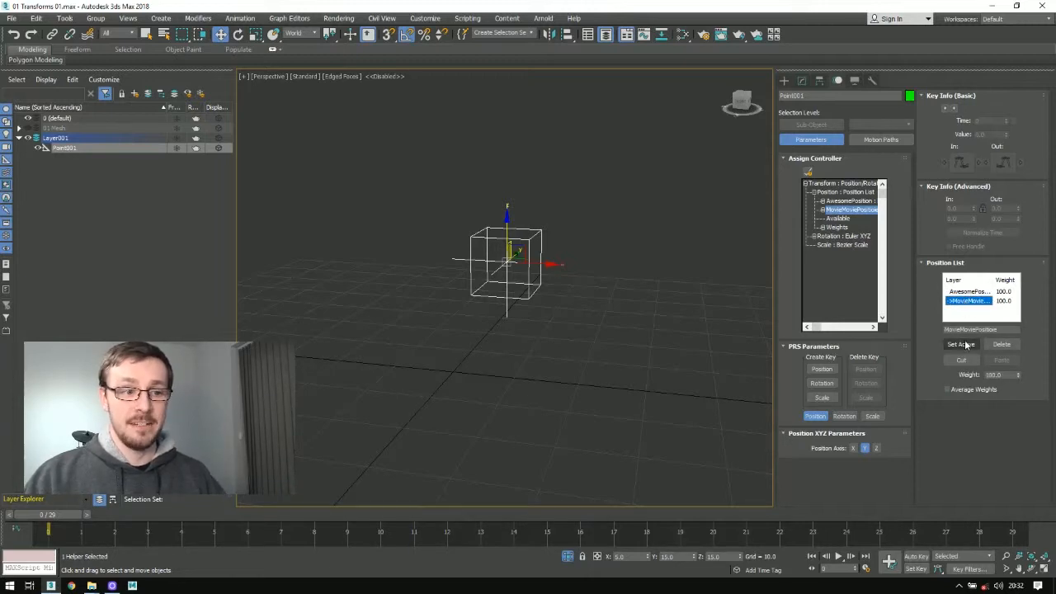
{"action": "double_click", "coordinate": [968, 291]}
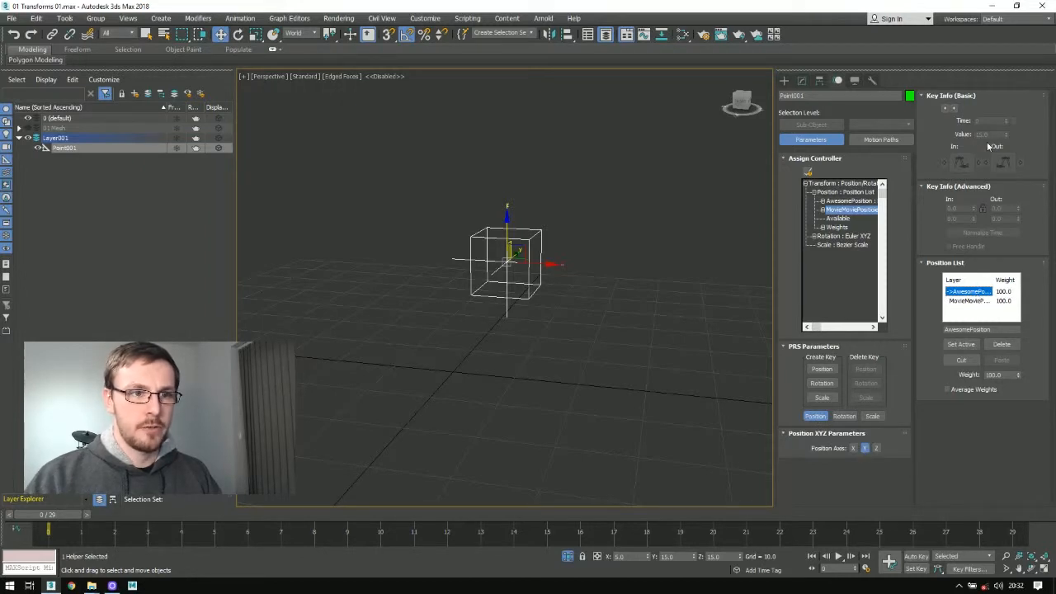
{"action": "left_click", "coordinate": [968, 300]}
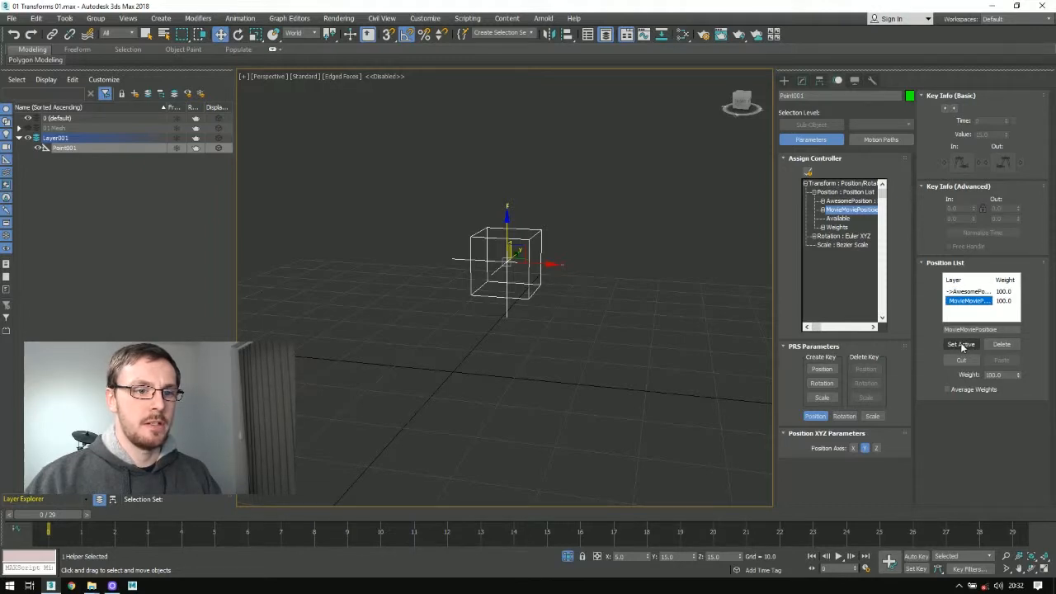
{"action": "left_click", "coordinate": [961, 344]}
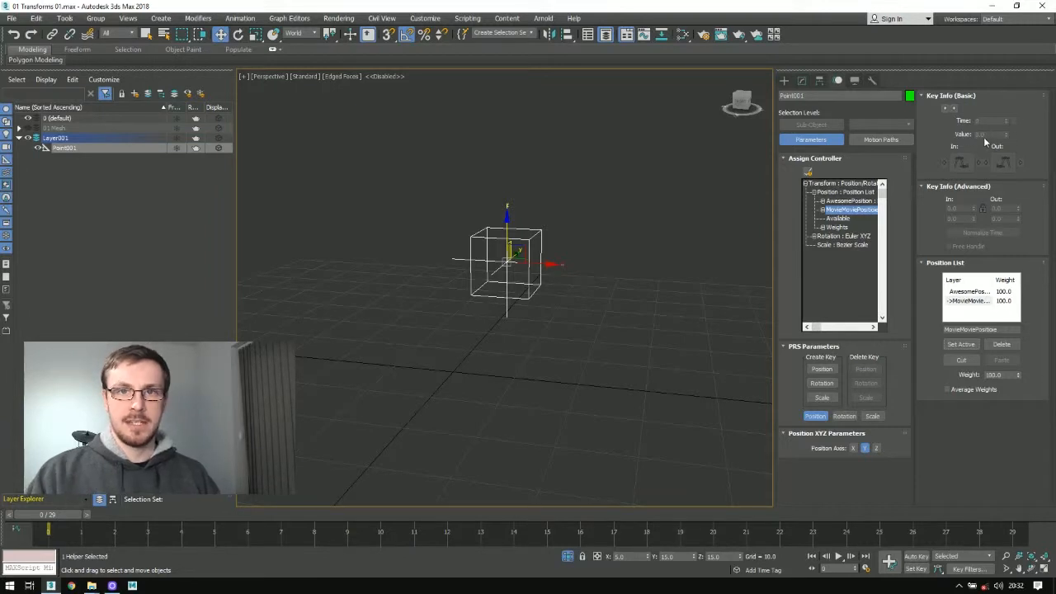
Step: Check MovieMoviePosition's X and Z axis values, then make AwesomePosition active and check its Z and X values
{"action": "left_click", "coordinate": [853, 447]}
{"action": "left_click", "coordinate": [876, 448]}
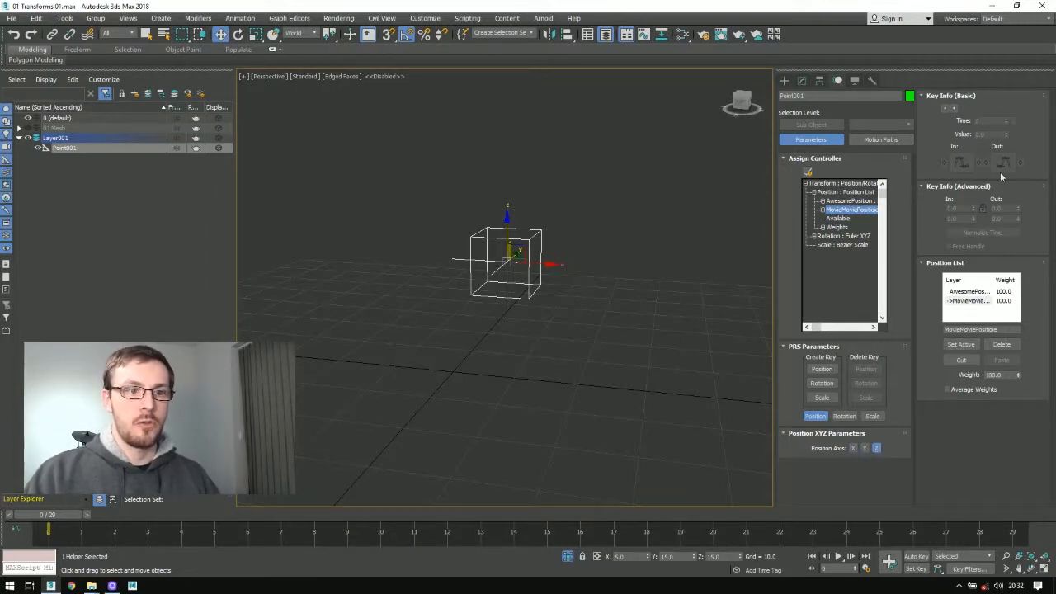
{"action": "double_click", "coordinate": [969, 292]}
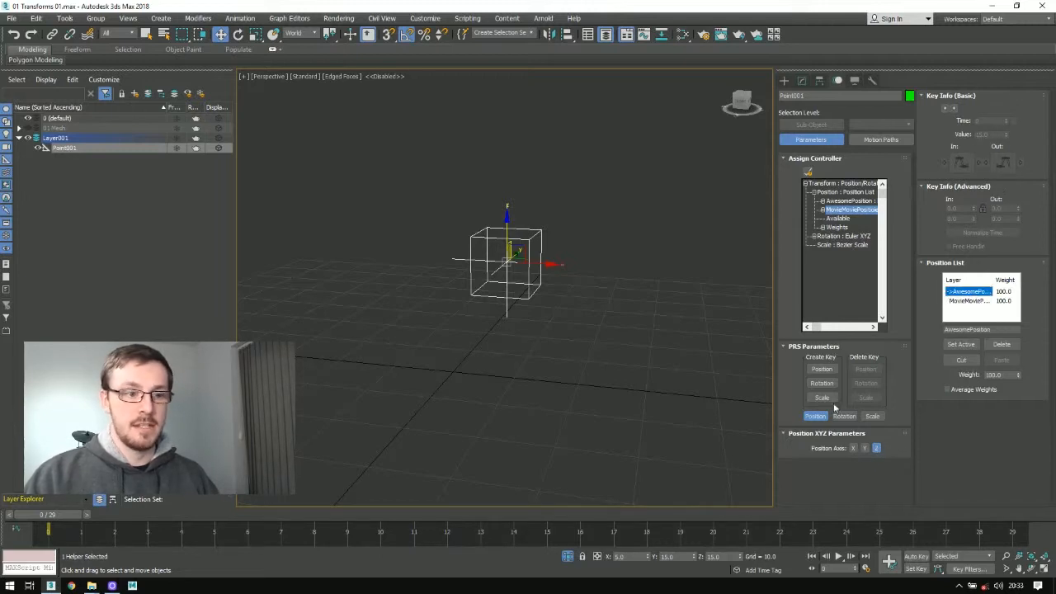
{"action": "left_click", "coordinate": [851, 448]}
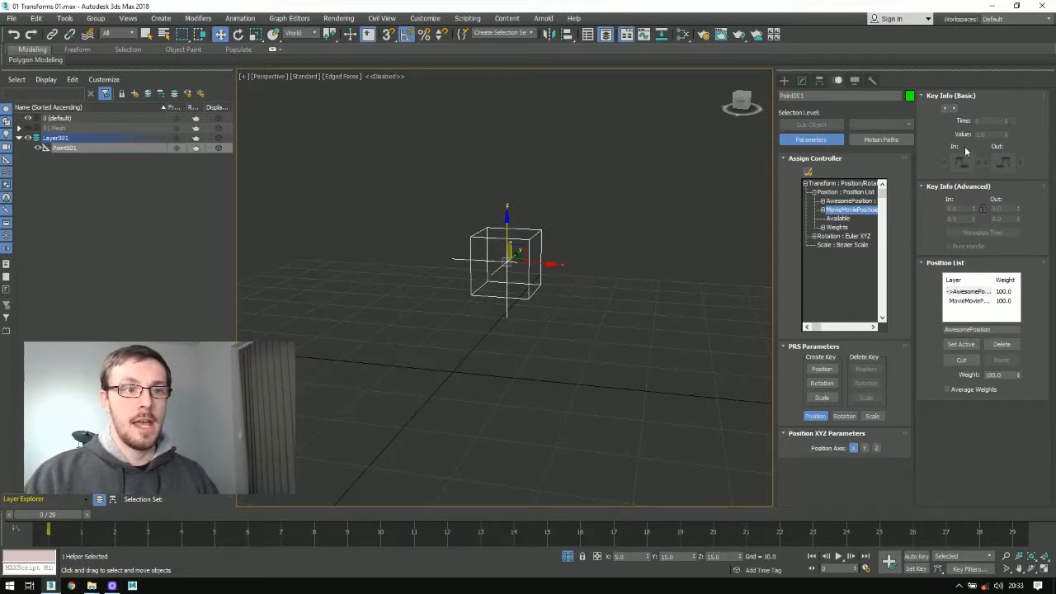
Step: Make MovieMoviePosition active and, with Auto Key on, move the helper to about X -12, Z 24 at frame 0
{"action": "double_click", "coordinate": [966, 301]}
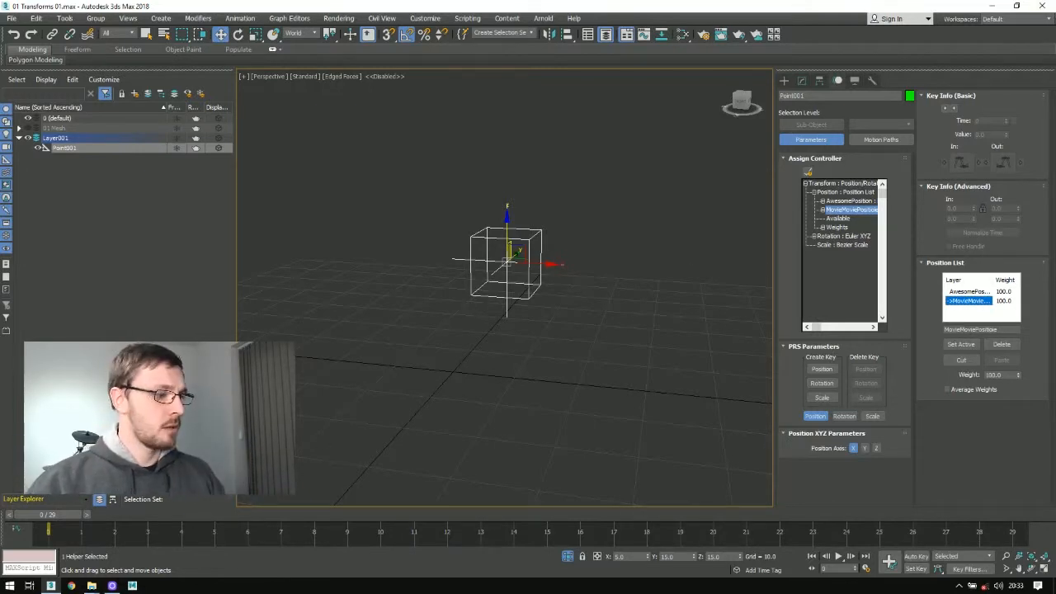
{"action": "key", "text": "n"}
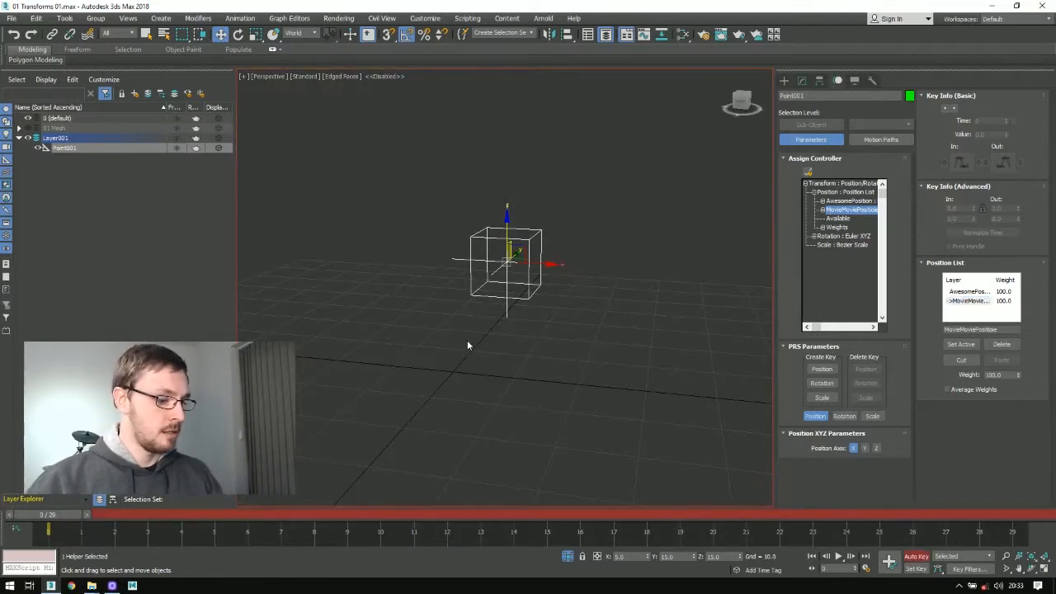
{"action": "left_click_drag", "start_coordinate": [516, 251], "coordinate": [423, 196]}
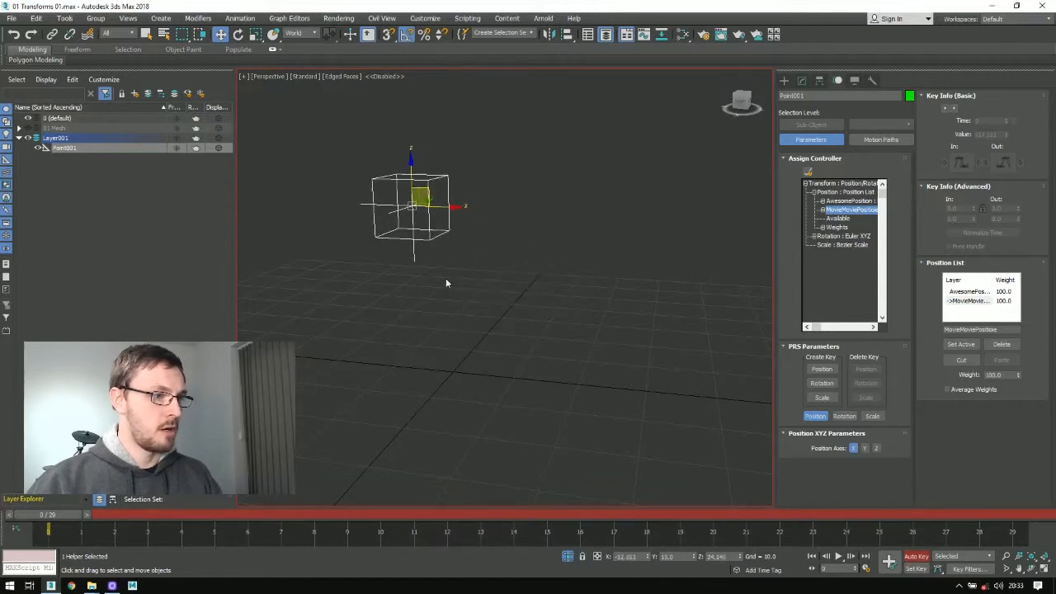
Step: Key the helper lower down near the grid at frame 7 and high up on the opposite side at frame 12
{"action": "left_click_drag", "start_coordinate": [62, 513], "coordinate": [294, 512]}
{"action": "left_click_drag", "start_coordinate": [423, 198], "coordinate": [531, 343]}
{"action": "left_click_drag", "start_coordinate": [281, 514], "coordinate": [448, 514]}
{"action": "left_click_drag", "start_coordinate": [516, 344], "coordinate": [578, 141]}
Step: Play back the helper's keyed motion and return to frame 0
{"action": "left_click_drag", "start_coordinate": [446, 514], "coordinate": [1, 498]}
{"action": "key", "text": "/"}
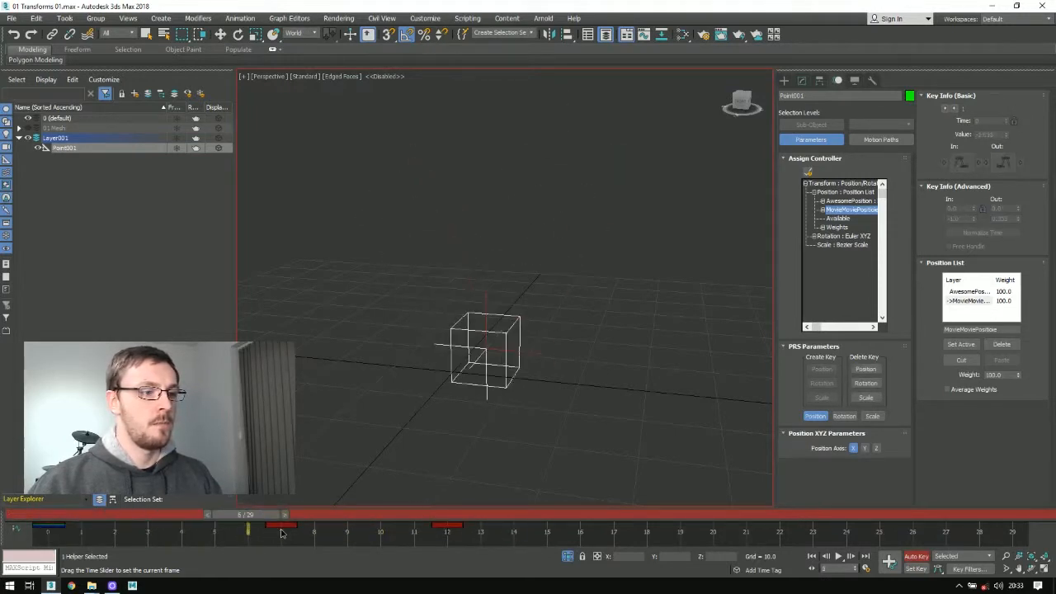
{"action": "key", "text": "Home"}
{"action": "key", "text": "w"}
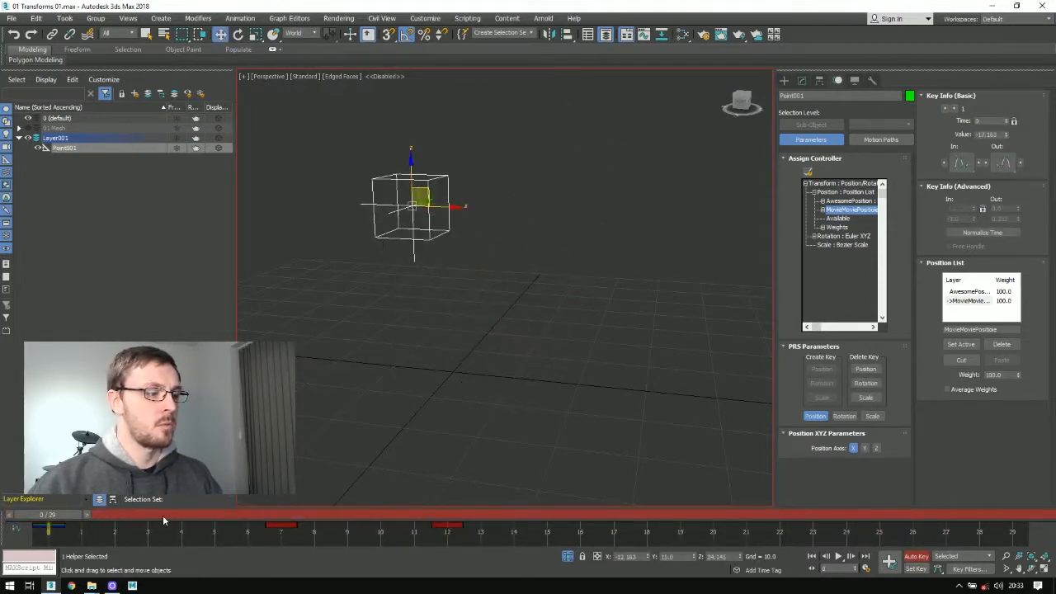
Step: Step through MovieMoviePosition's keys at frames 0, 7 and 12 to check their X and Y axis values
{"action": "left_click", "coordinate": [953, 109]}
{"action": "left_click", "coordinate": [954, 108]}
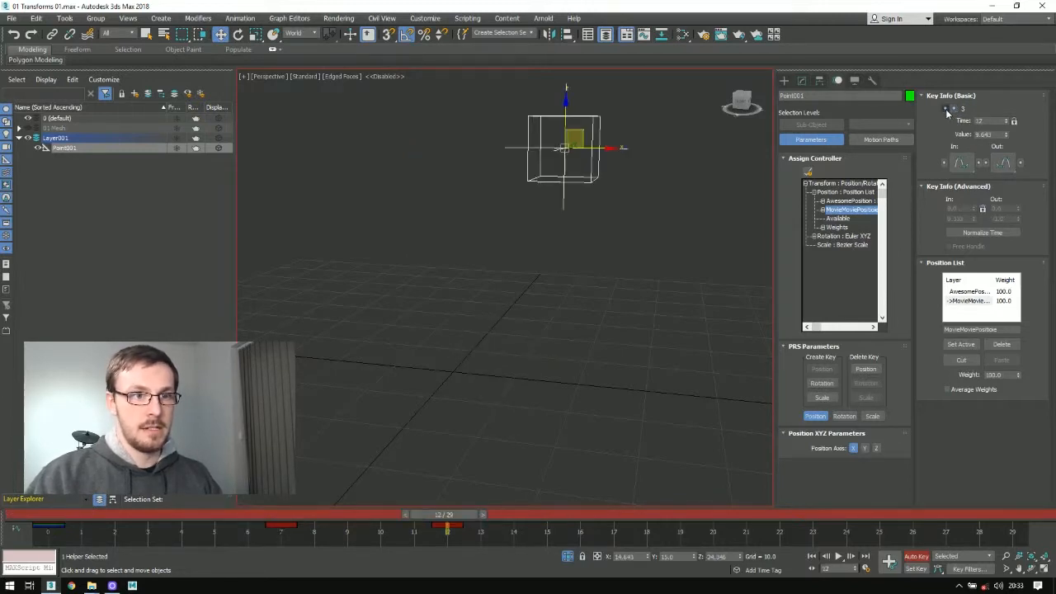
{"action": "left_click", "coordinate": [946, 110]}
{"action": "left_click", "coordinate": [946, 110]}
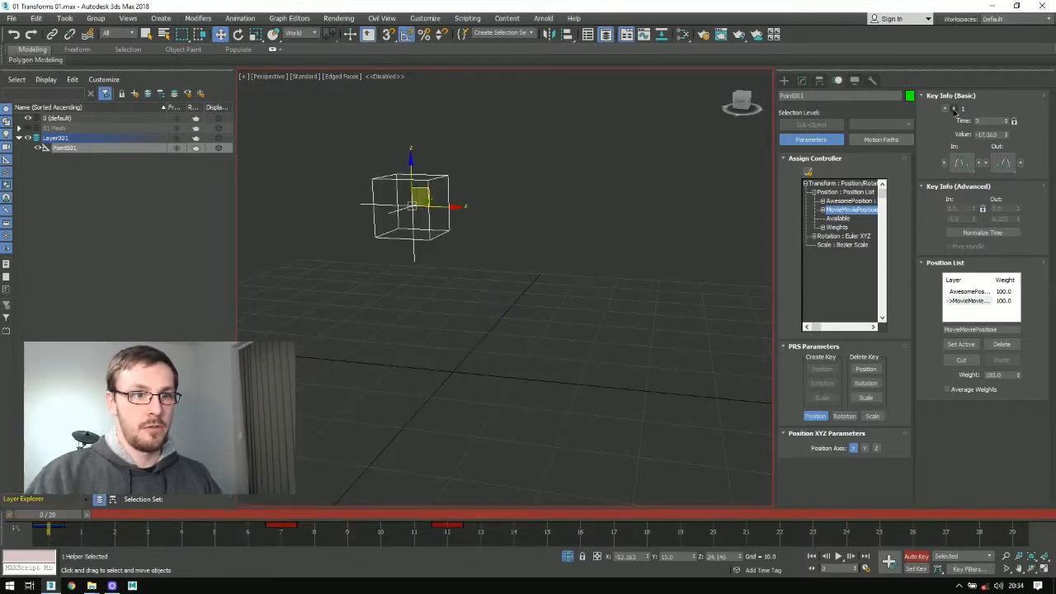
{"action": "left_click", "coordinate": [954, 109]}
{"action": "left_click", "coordinate": [954, 109]}
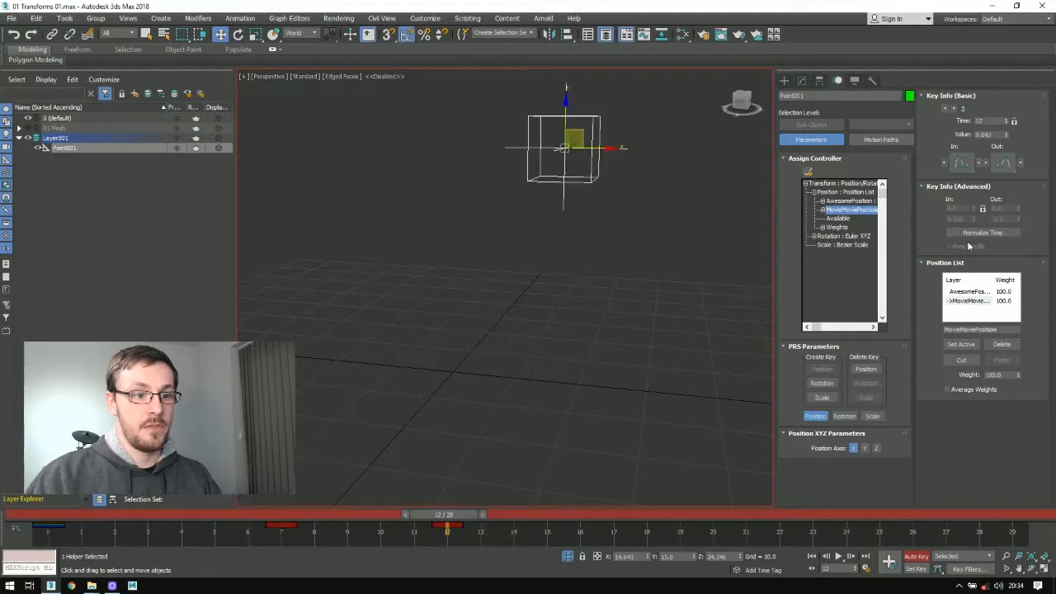
{"action": "left_click", "coordinate": [865, 447]}
{"action": "left_click", "coordinate": [946, 110]}
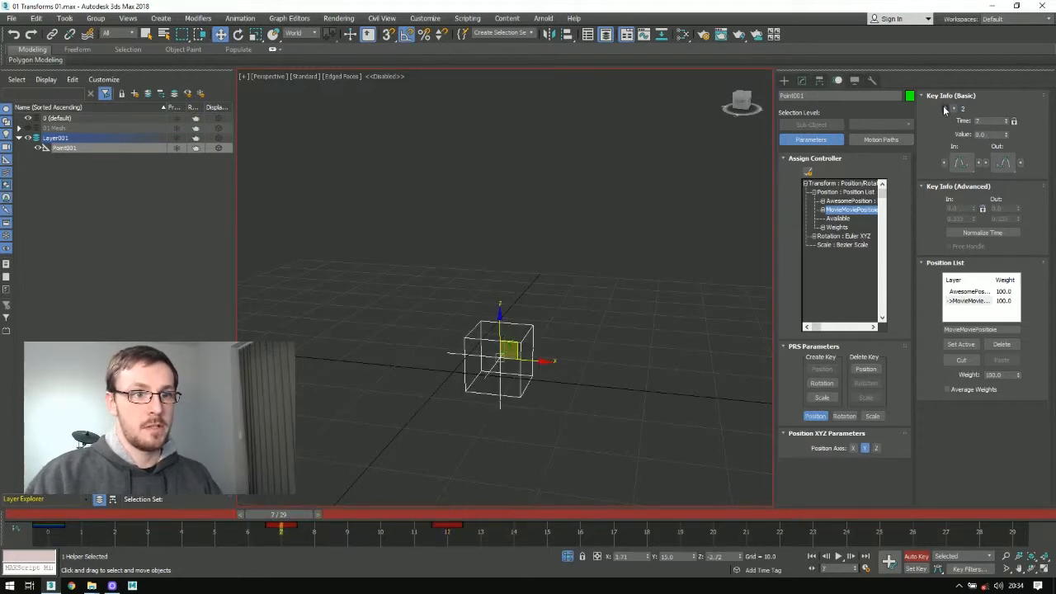
{"action": "left_click", "coordinate": [945, 110]}
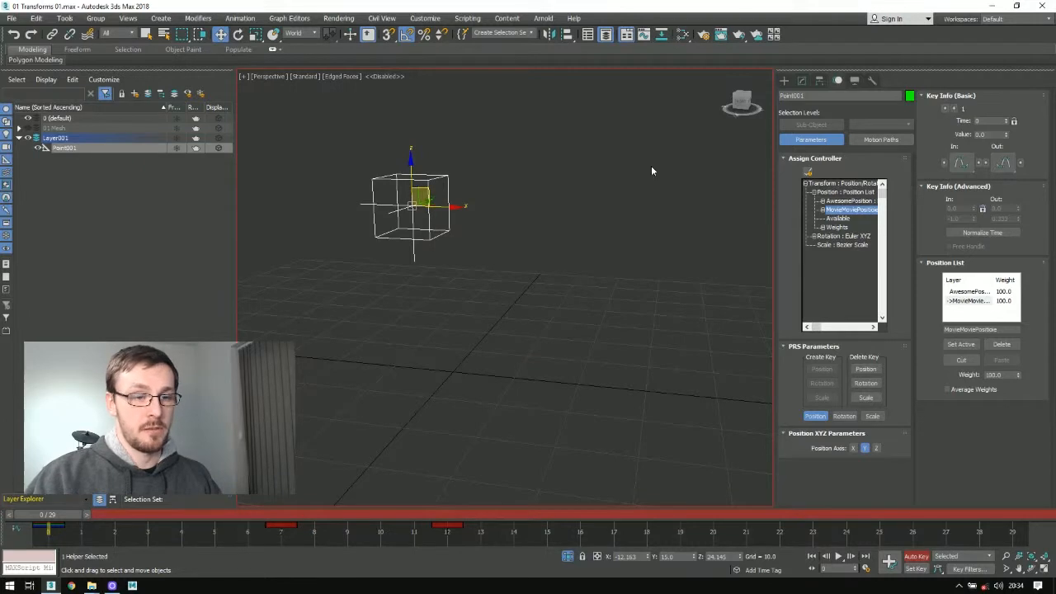
Step: Set the Z value of MovieMoviePosition's third key, at frame 12, to 0
{"action": "left_click", "coordinate": [876, 448]}
{"action": "left_click", "coordinate": [954, 110]}
{"action": "left_click", "coordinate": [954, 110]}
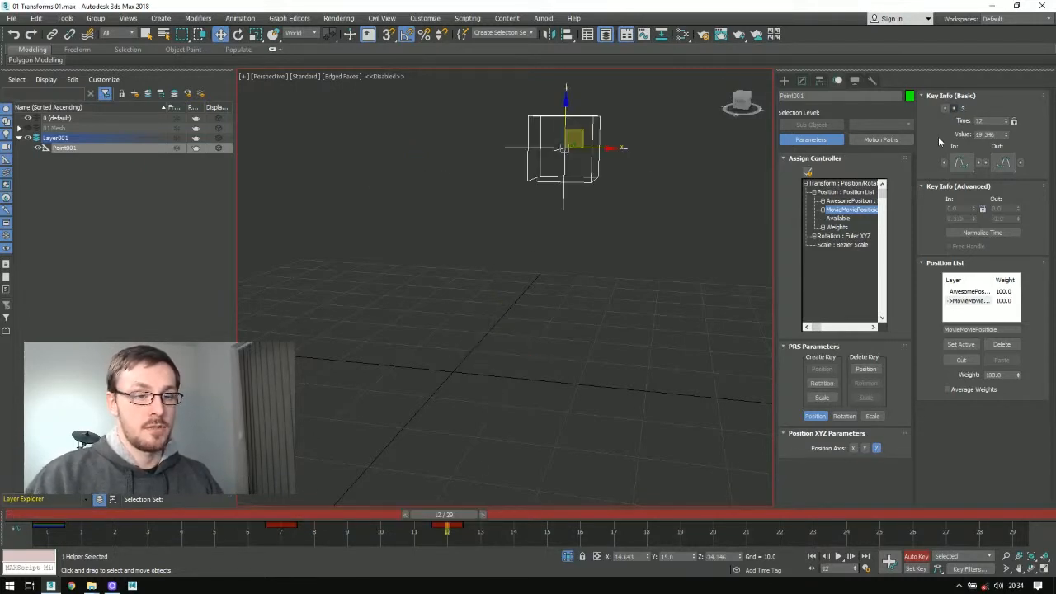
{"action": "double_click", "coordinate": [1001, 133]}
{"action": "type", "text": "0"}
{"action": "key", "text": "Return"}
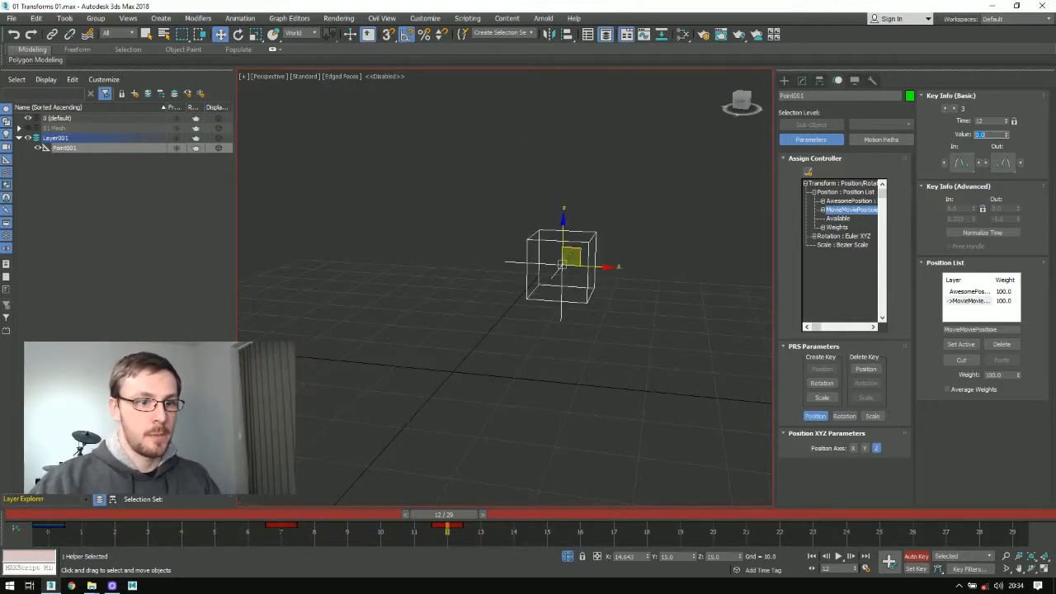
Step: Set the X value of MovieMoviePosition's frame 12 key to 0
{"action": "left_click", "coordinate": [864, 448]}
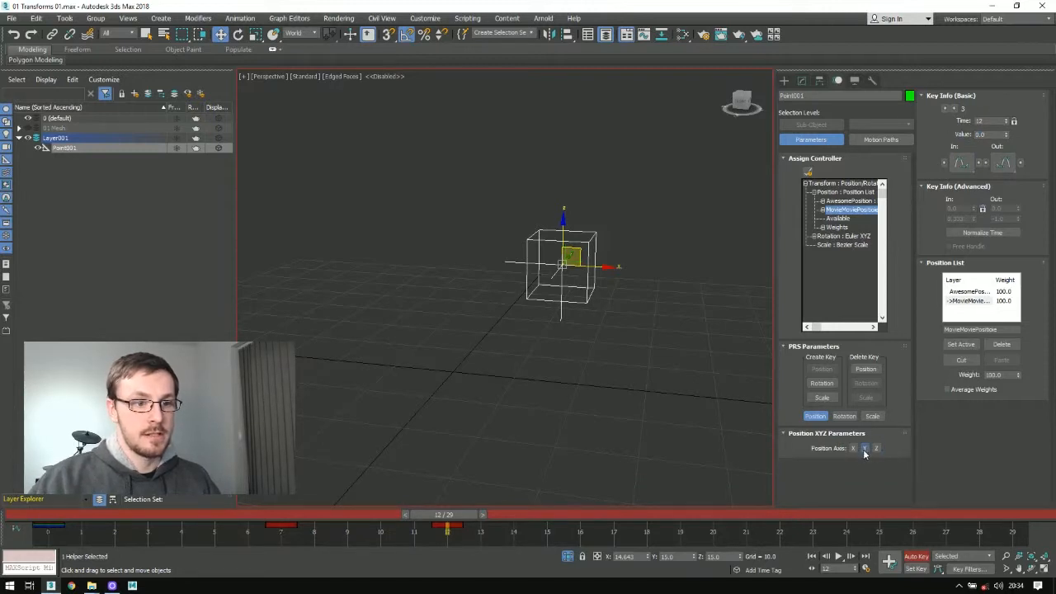
{"action": "left_click", "coordinate": [853, 448]}
{"action": "double_click", "coordinate": [990, 133]}
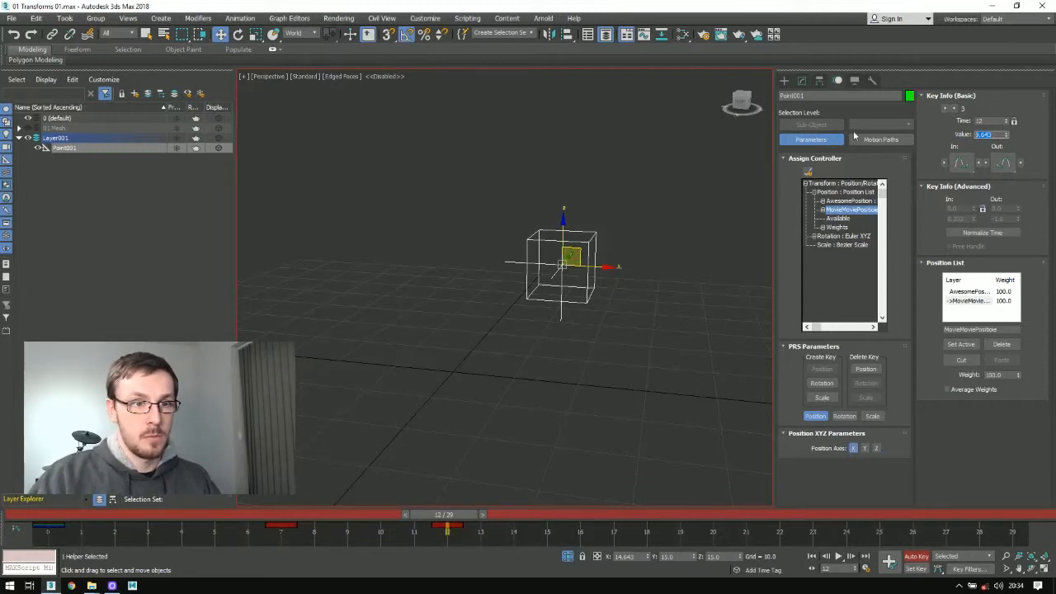
{"action": "type", "text": "0"}
{"action": "key", "text": "Return"}
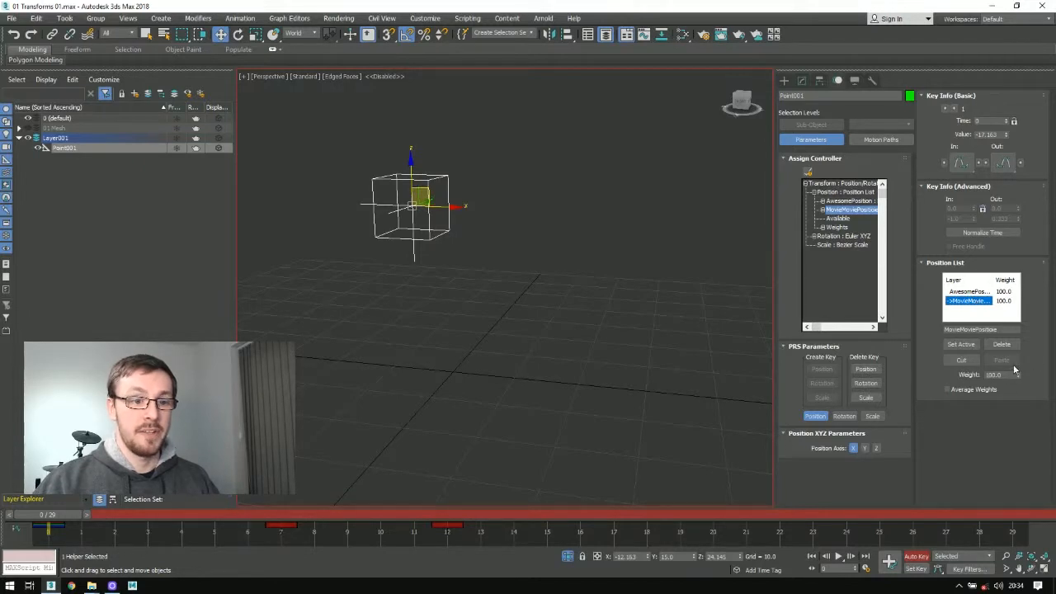
Step: Lower MovieMoviePosition's weight to 0, restore it to 100 and scrub through the helper's motion
{"action": "mouse_move", "coordinate": [1020, 376]}
{"action": "left_mouse_down"}
{"action": "mouse_move", "coordinate": [1011, 404]}
{"action": "mouse_move", "coordinate": [1020, 378]}
{"action": "left_mouse_up"}
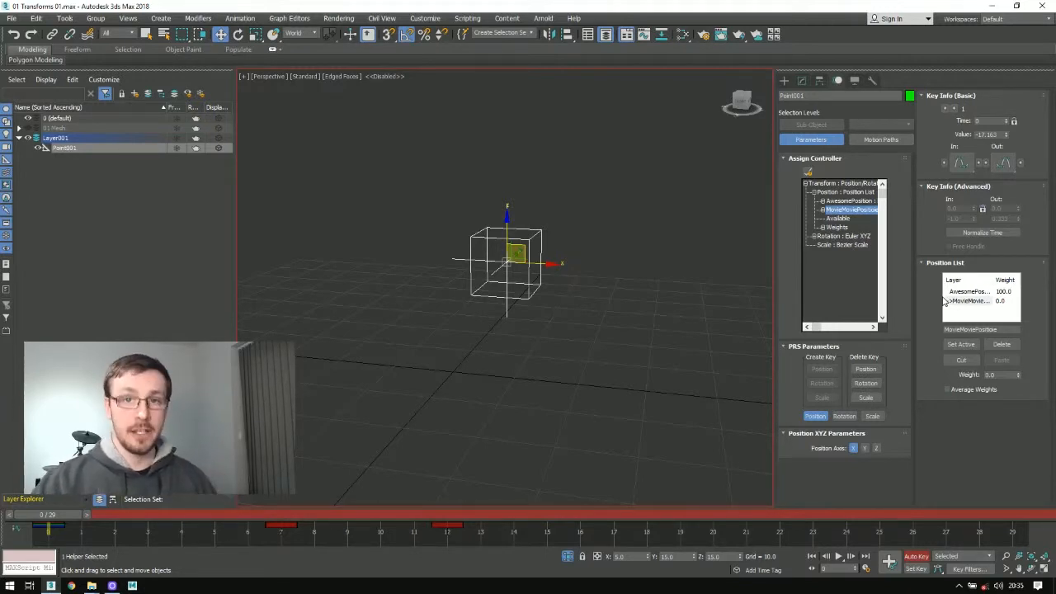
{"action": "left_click", "coordinate": [1004, 375]}
{"action": "type", "text": "1"}
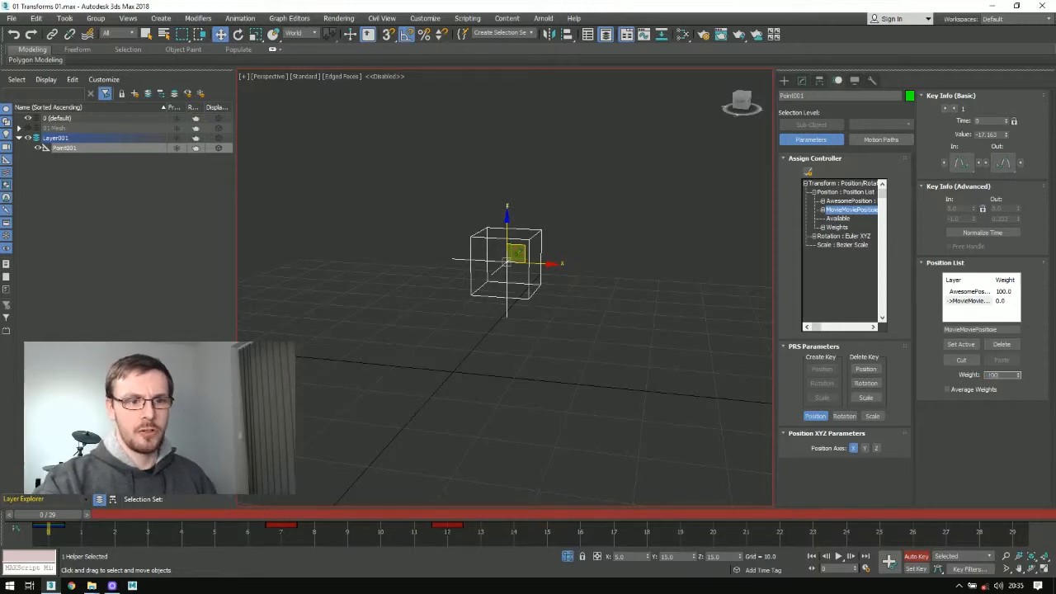
{"action": "type", "text": "00"}
{"action": "key", "text": "Return"}
{"action": "mouse_move", "coordinate": [60, 515]}
{"action": "left_mouse_down"}
{"action": "mouse_move", "coordinate": [526, 527]}
{"action": "mouse_move", "coordinate": [62, 525]}
{"action": "left_mouse_up"}
{"action": "type", "text": "100"}
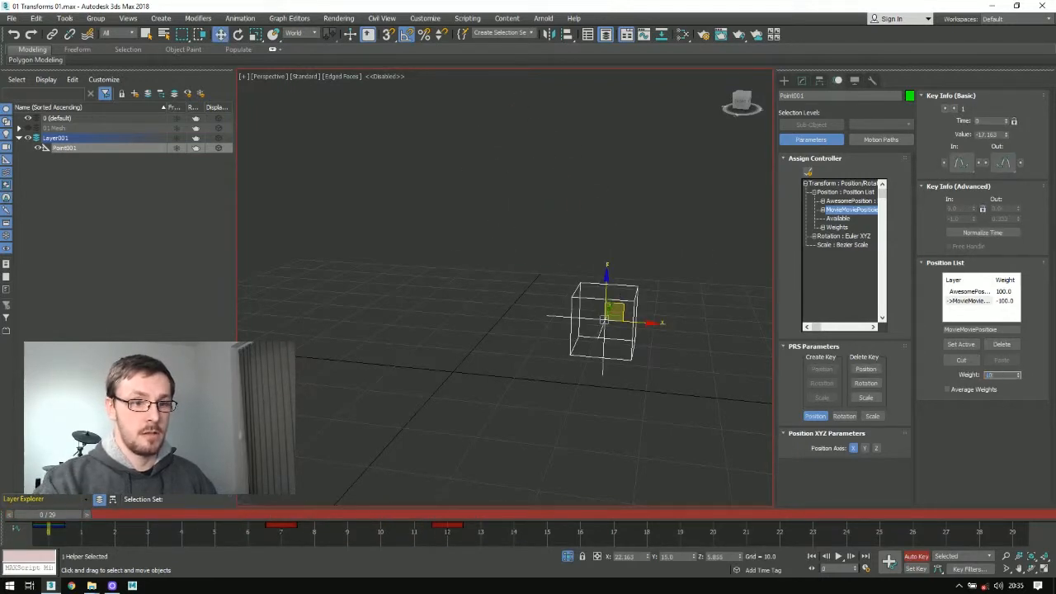
Step: Try a weight of -100 on MovieMoviePosition, set it back to 100 and scrub the timeline
{"action": "key", "text": "Return"}
{"action": "left_click_drag", "start_coordinate": [58, 515], "coordinate": [5, 540]}
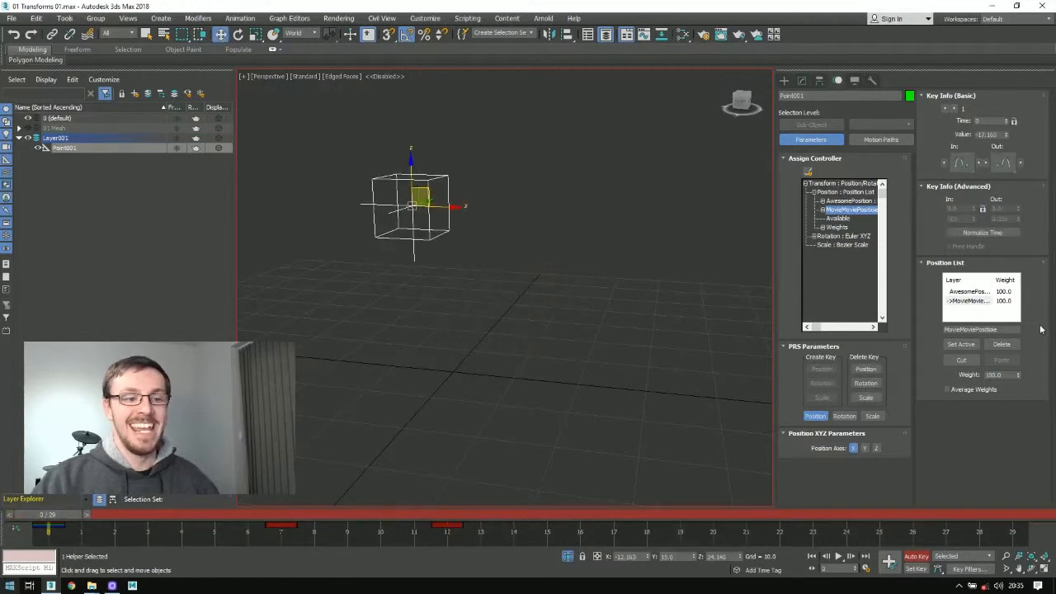
Step: Set MovieMoviePosition's weight to 200 and scrub through the exaggerated motion, ending at frame 0
{"action": "double_click", "coordinate": [998, 376]}
{"action": "type", "text": "200"}
{"action": "key", "text": "Return"}
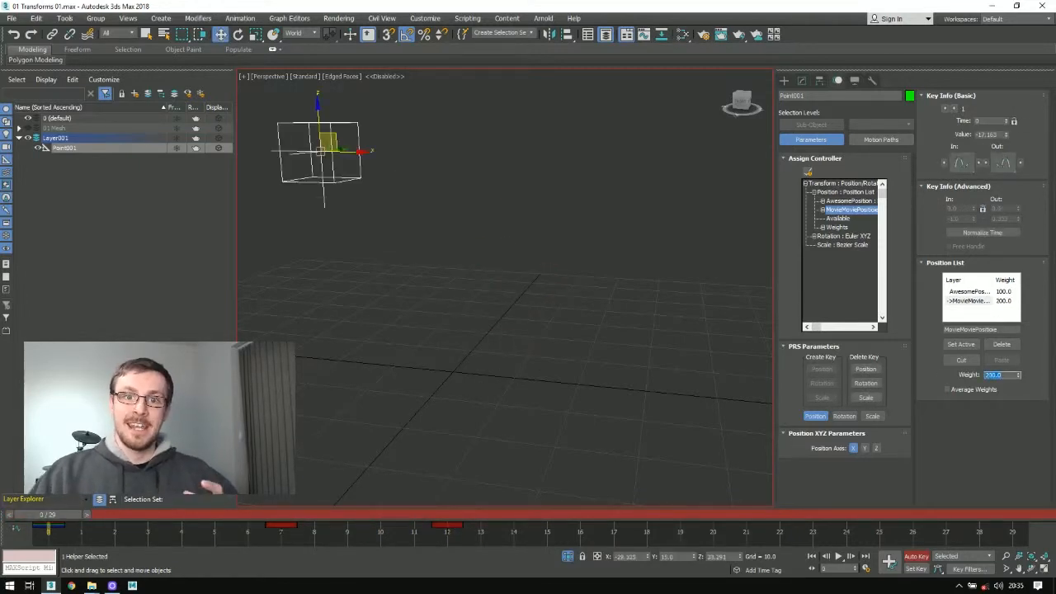
{"action": "left_click_drag", "start_coordinate": [47, 515], "coordinate": [8, 507]}
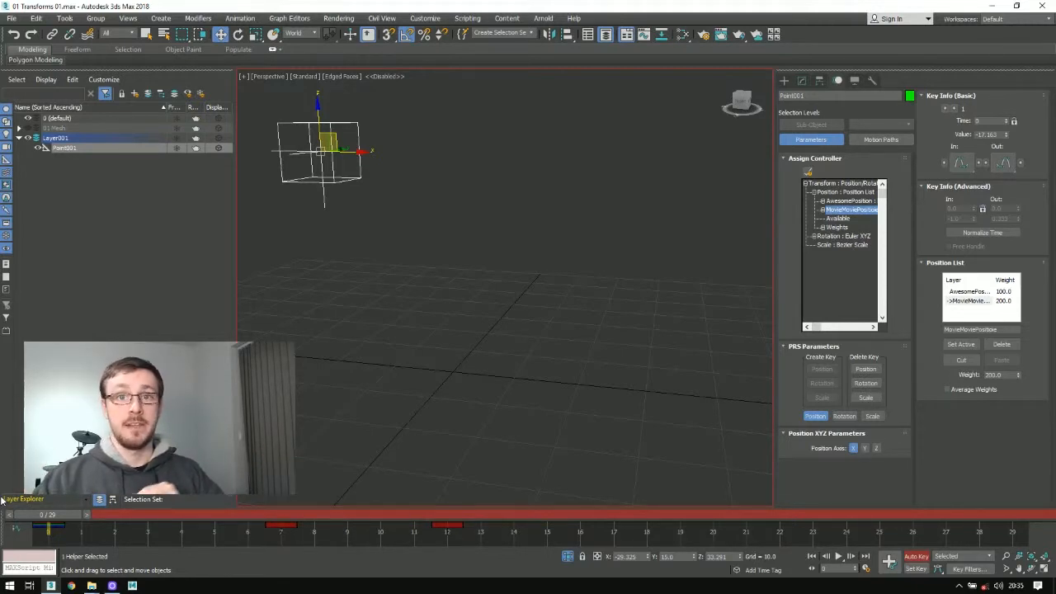
Step: Freeze the helper's transforms, accepting the loss of its existing constraints and animation
{"action": "left_click", "coordinate": [981, 292]}
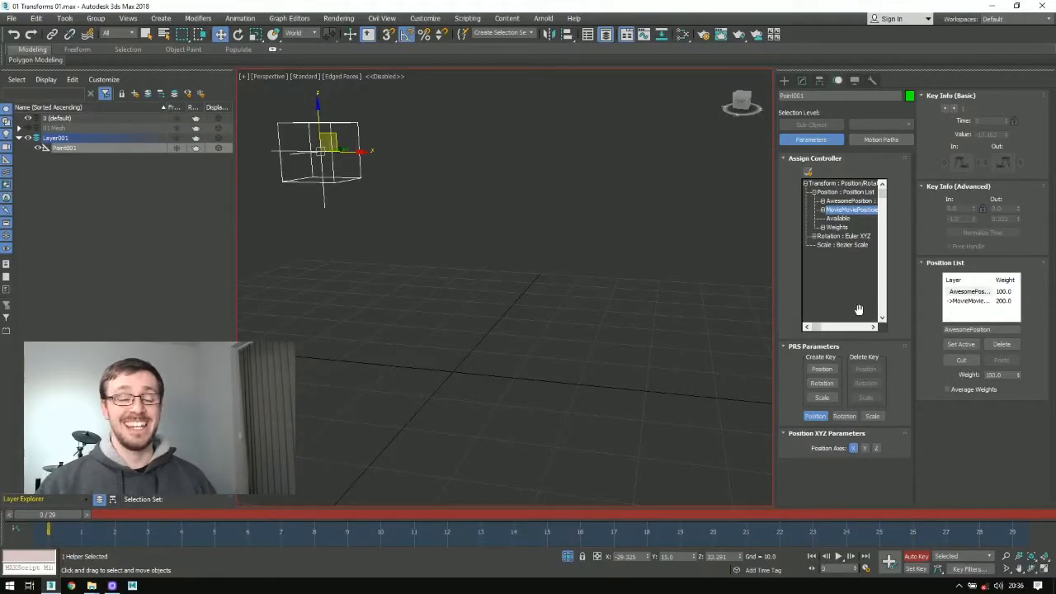
{"action": "middle_click_drag", "start_coordinate": [368, 234], "coordinate": [442, 269]}
{"action": "right_click", "coordinate": [536, 212], "text": "alt"}
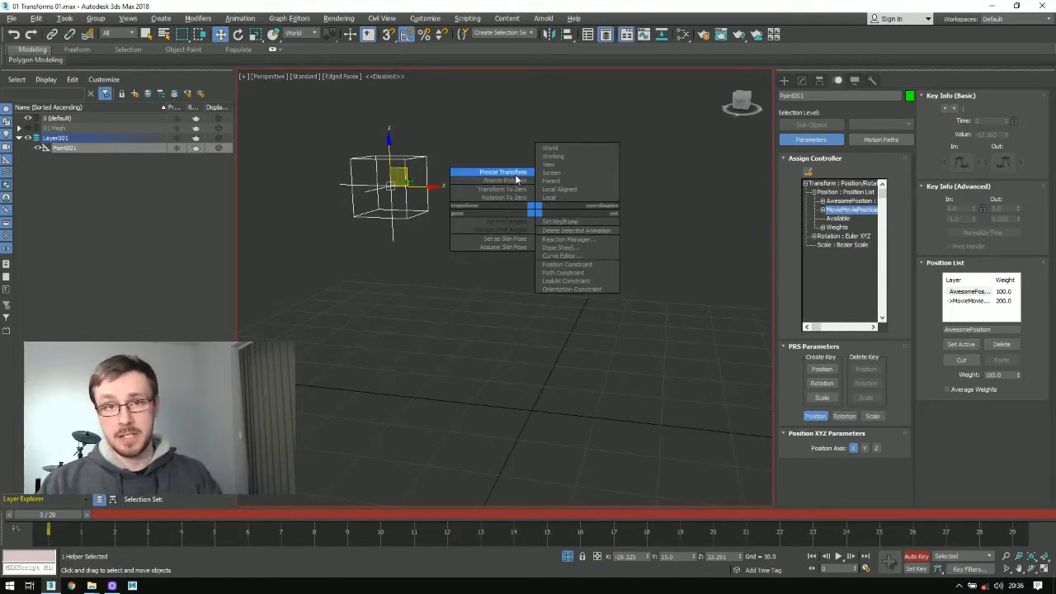
{"action": "left_click", "coordinate": [517, 175]}
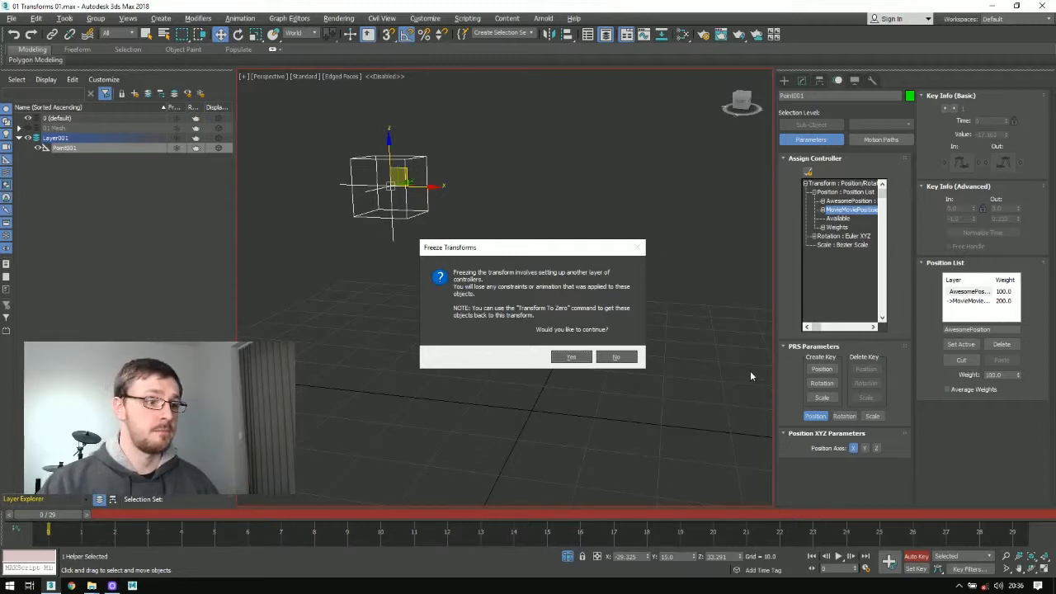
{"action": "left_click", "coordinate": [571, 357]}
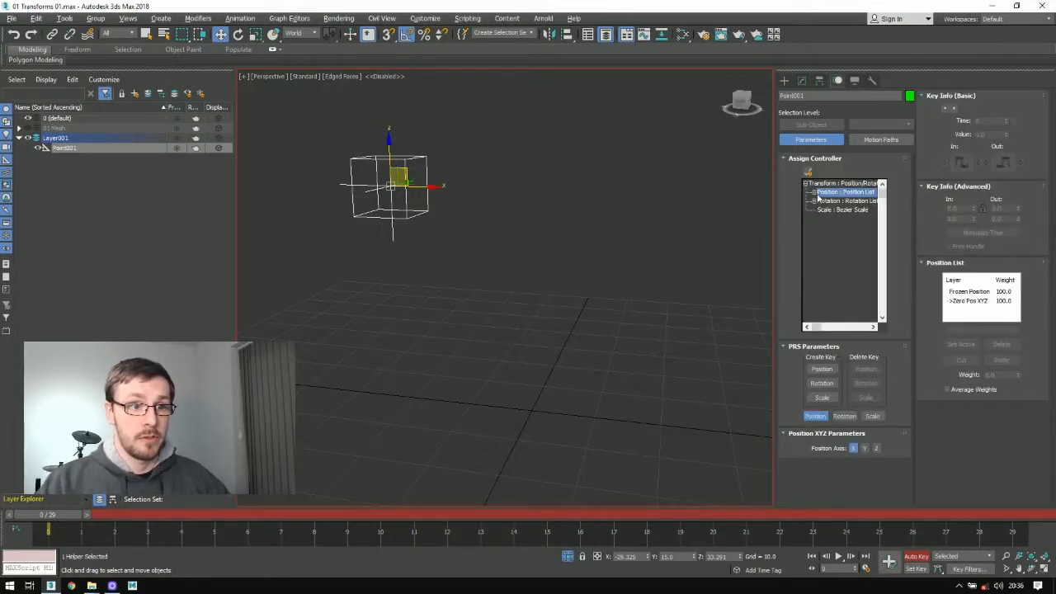
Step: Inspect the Frozen Position and Zero Pos XYZ entries in the Position List and check Zero Pos XYZ's controller type
{"action": "left_click", "coordinate": [813, 192]}
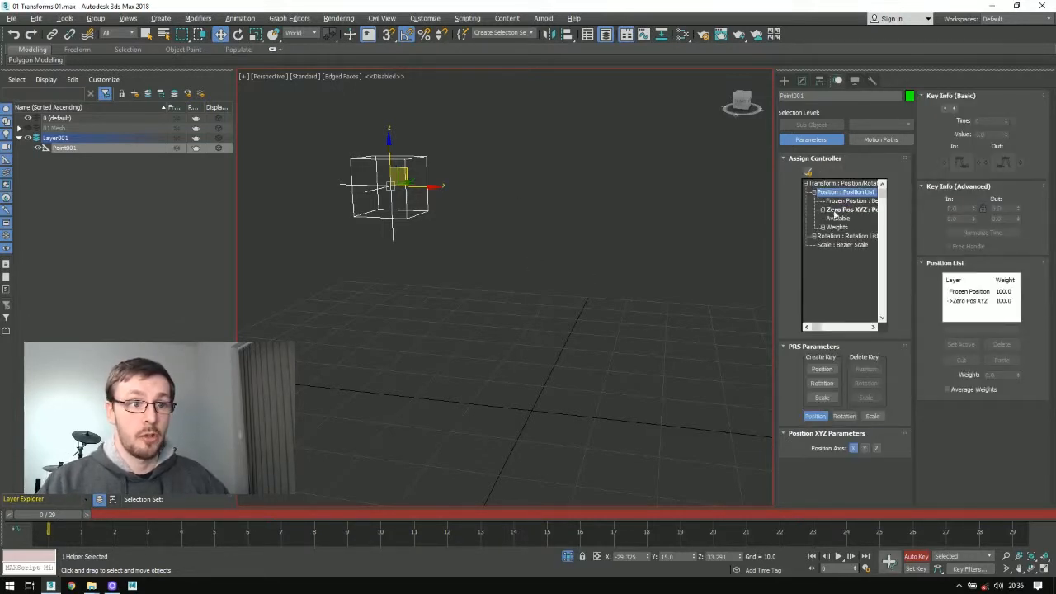
{"action": "left_click", "coordinate": [845, 202]}
{"action": "left_click", "coordinate": [848, 209]}
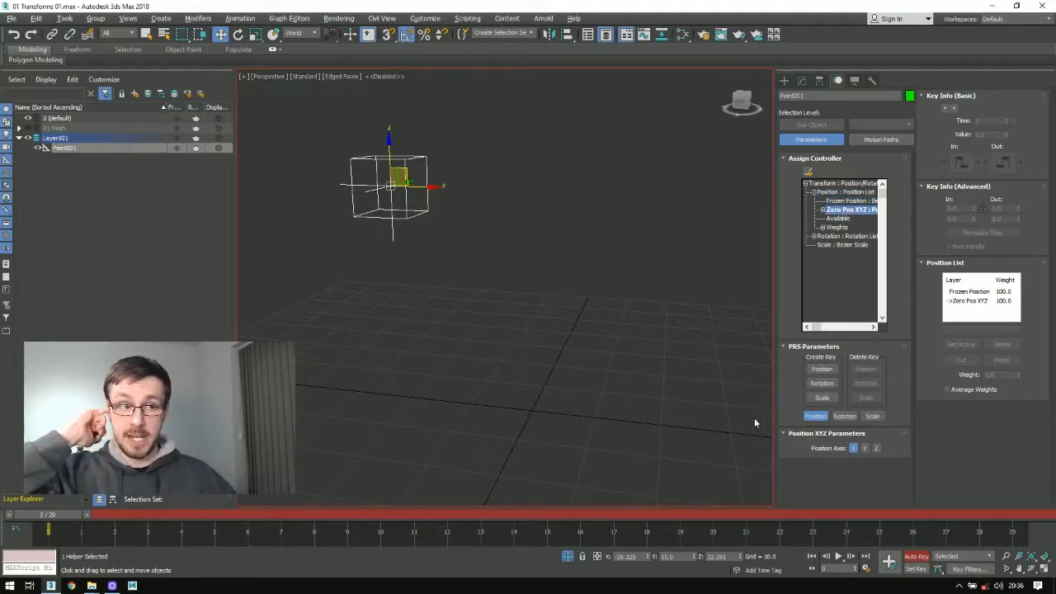
{"action": "double_click", "coordinate": [853, 211]}
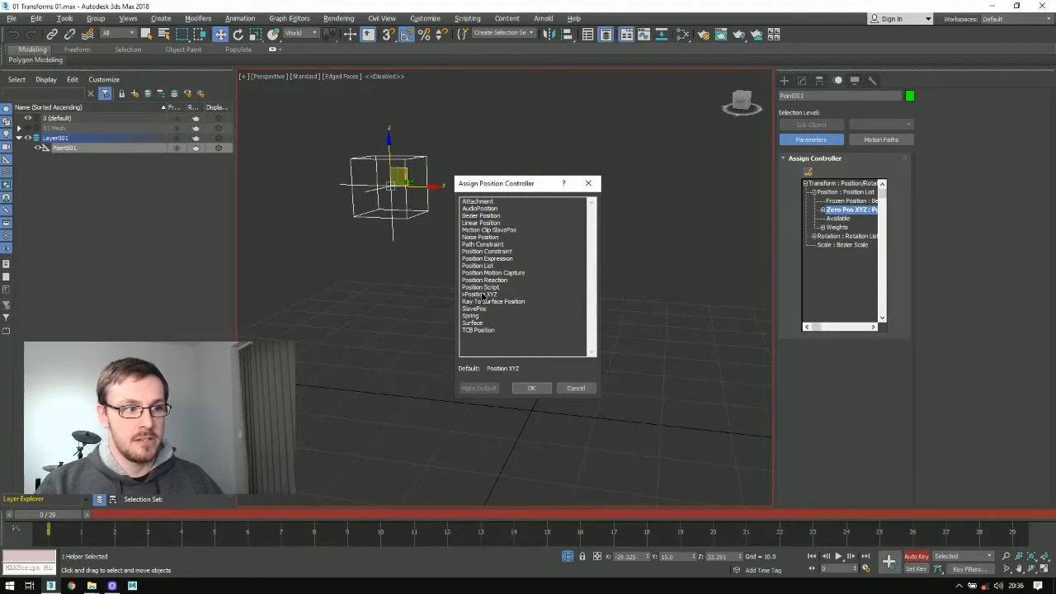
{"action": "left_click", "coordinate": [482, 295]}
{"action": "left_click", "coordinate": [575, 388]}
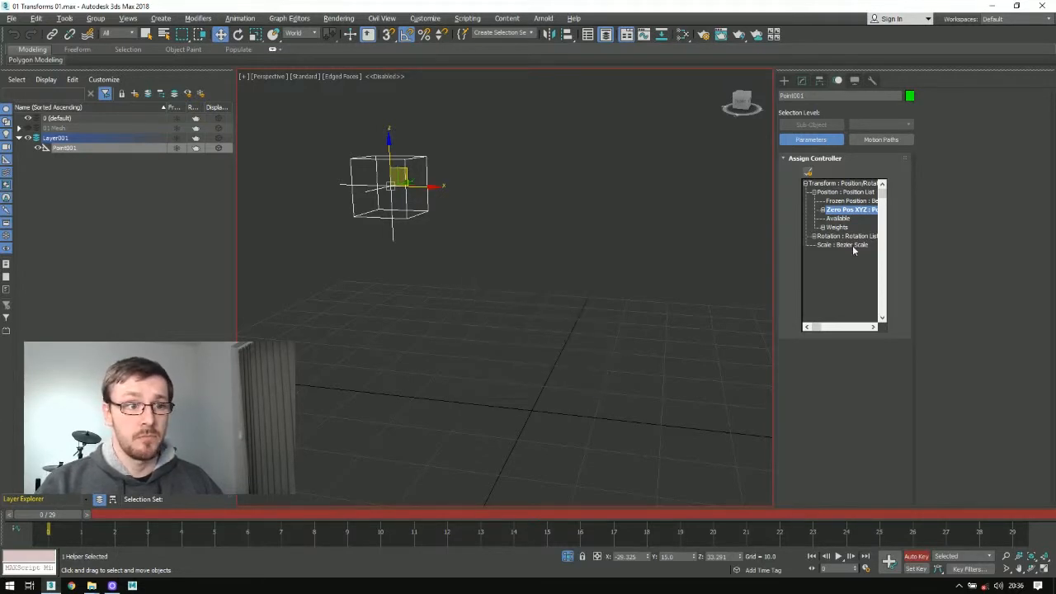
Step: Assign a Bezier Position controller in place of Frozen Position
{"action": "left_click", "coordinate": [849, 200]}
{"action": "left_click", "coordinate": [808, 173]}
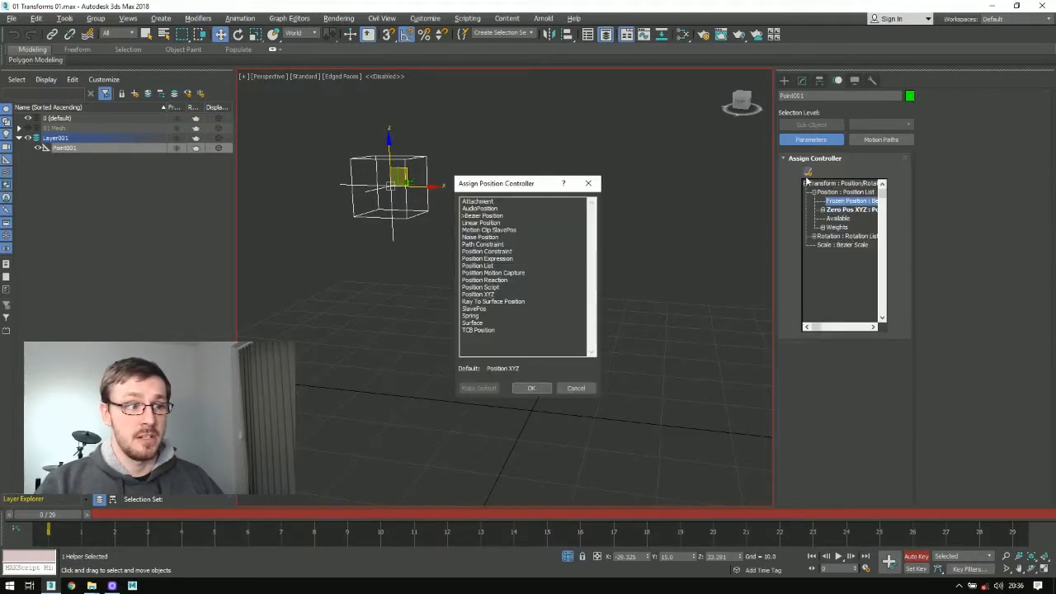
{"action": "left_click", "coordinate": [482, 215]}
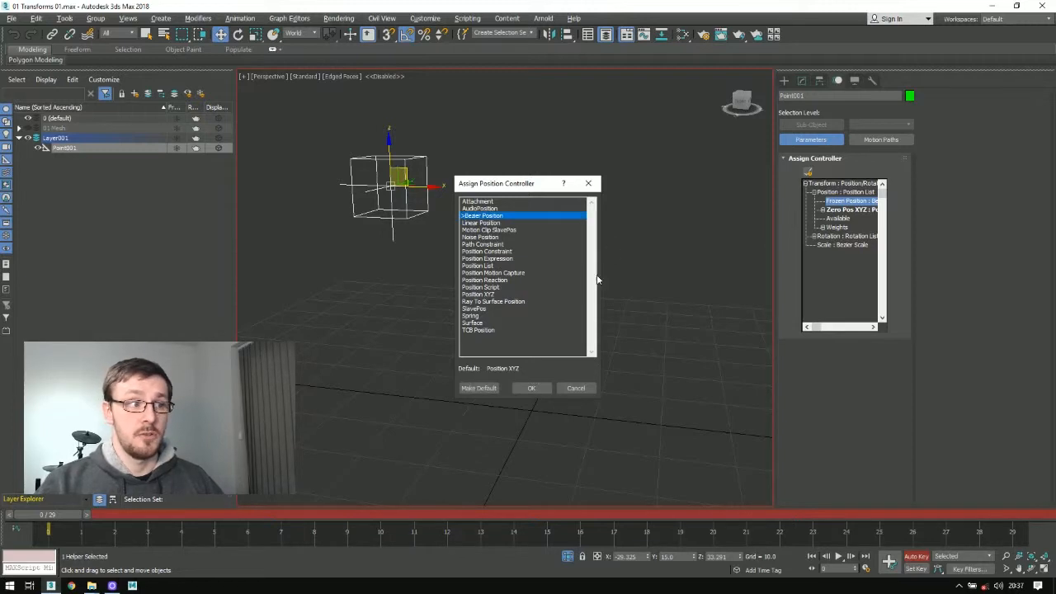
{"action": "left_click", "coordinate": [531, 387]}
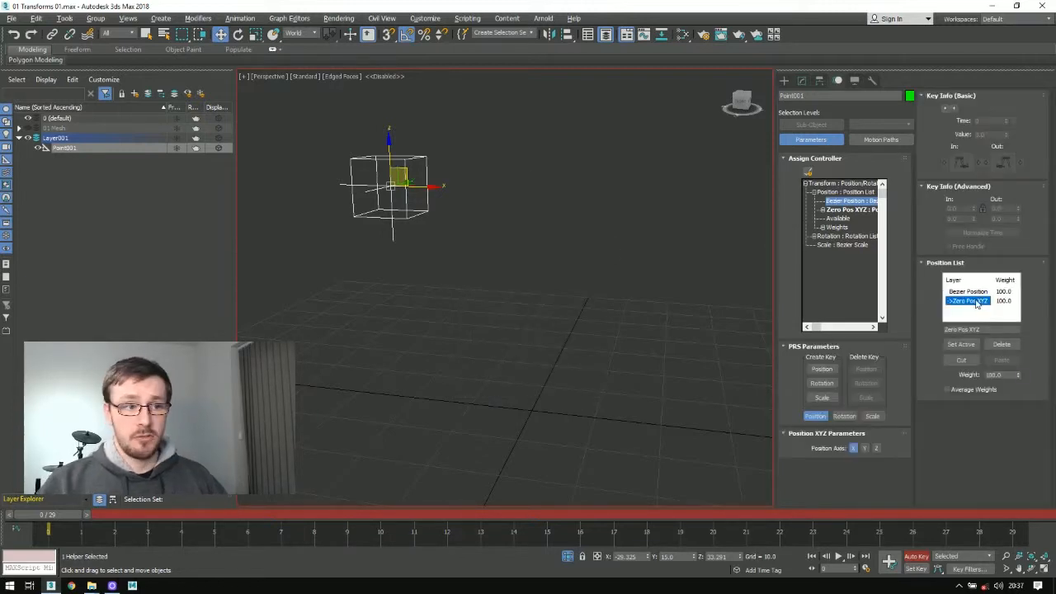
Step: Move the helper to about X 12, Z 17 on Zero Pos XYZ, and return it with Transform To Zero
{"action": "left_click_drag", "start_coordinate": [399, 176], "coordinate": [648, 410]}
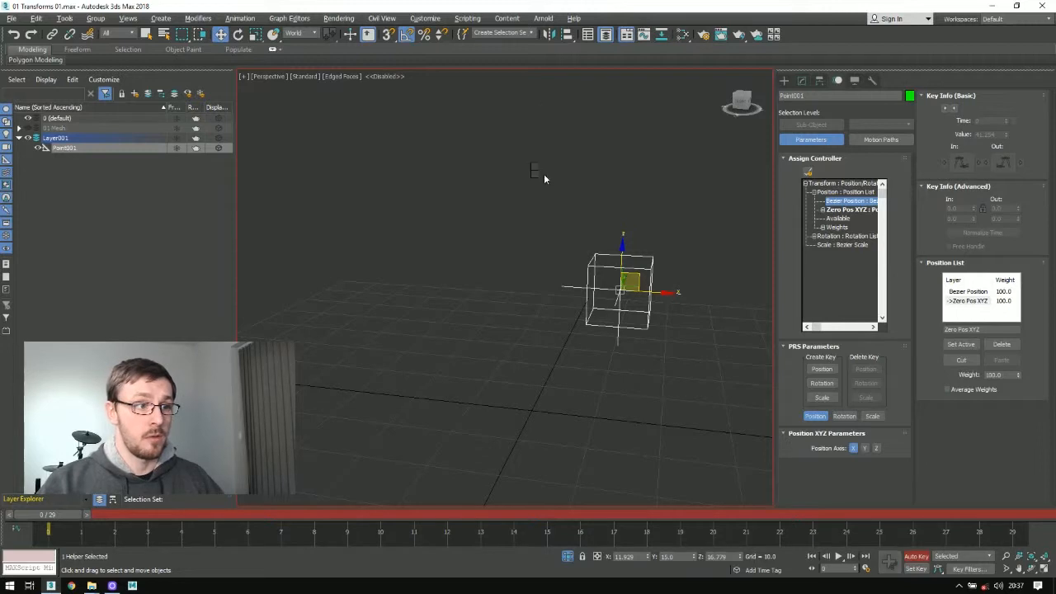
{"action": "right_click", "coordinate": [540, 171]}
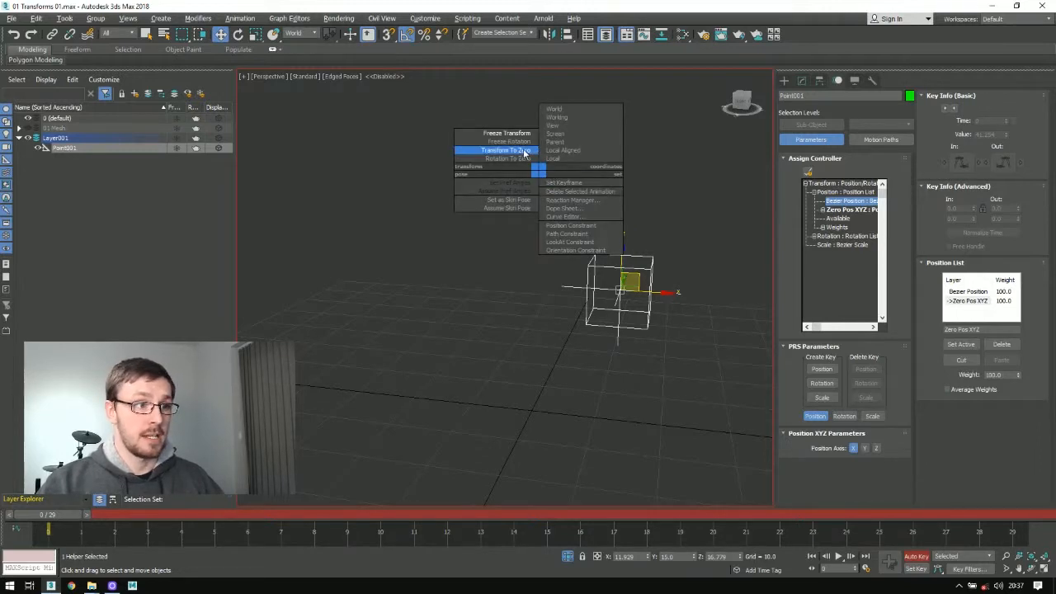
{"action": "left_click", "coordinate": [522, 152]}
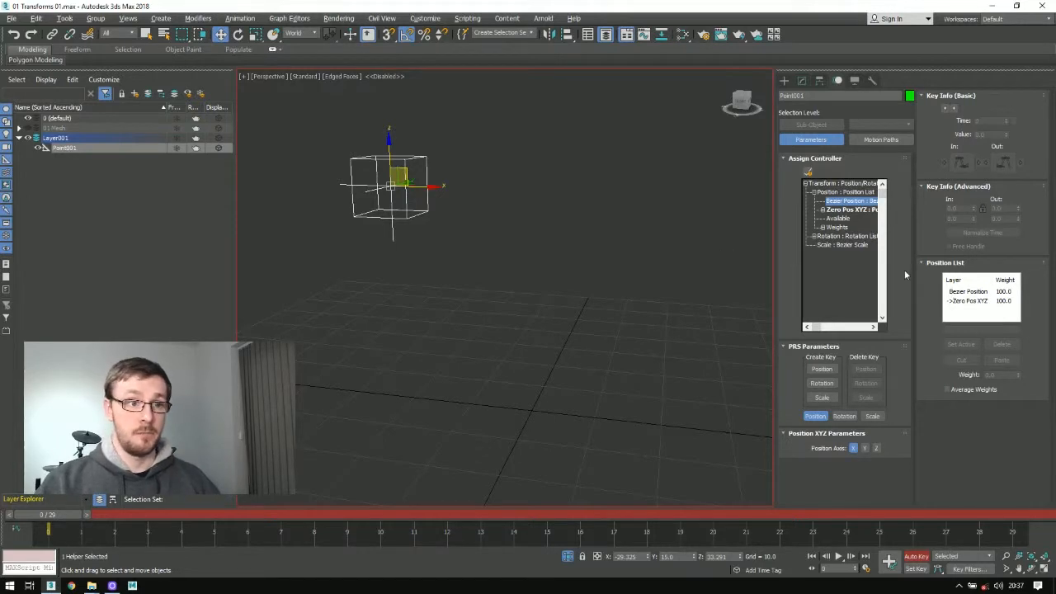
Step: Make Bezier Position the active layer and move the helper across to about X 15, Z 32
{"action": "left_click", "coordinate": [962, 293]}
{"action": "left_click", "coordinate": [960, 344]}
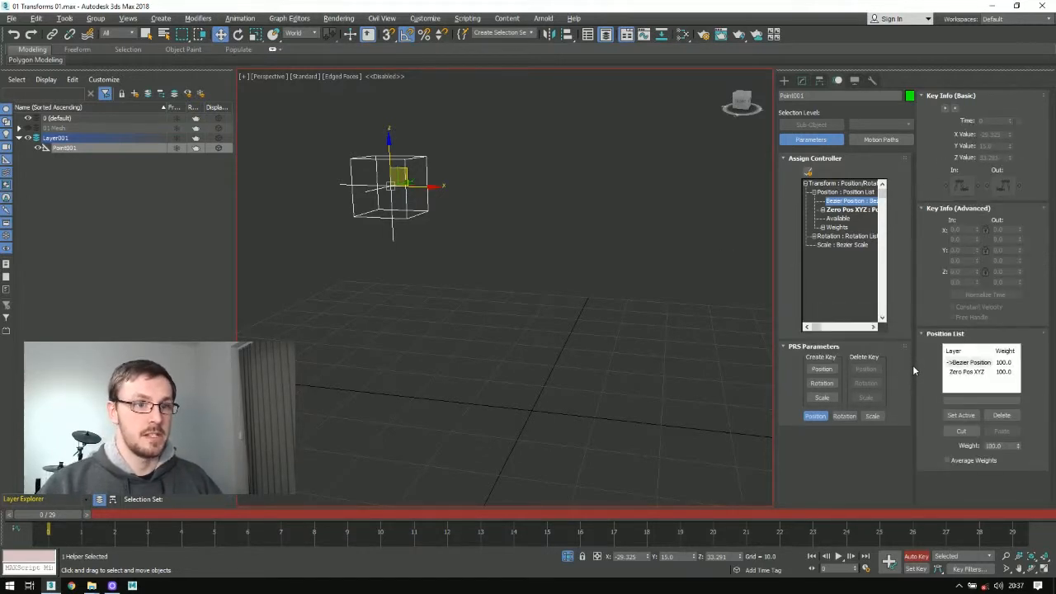
{"action": "left_click_drag", "start_coordinate": [403, 170], "coordinate": [674, 201]}
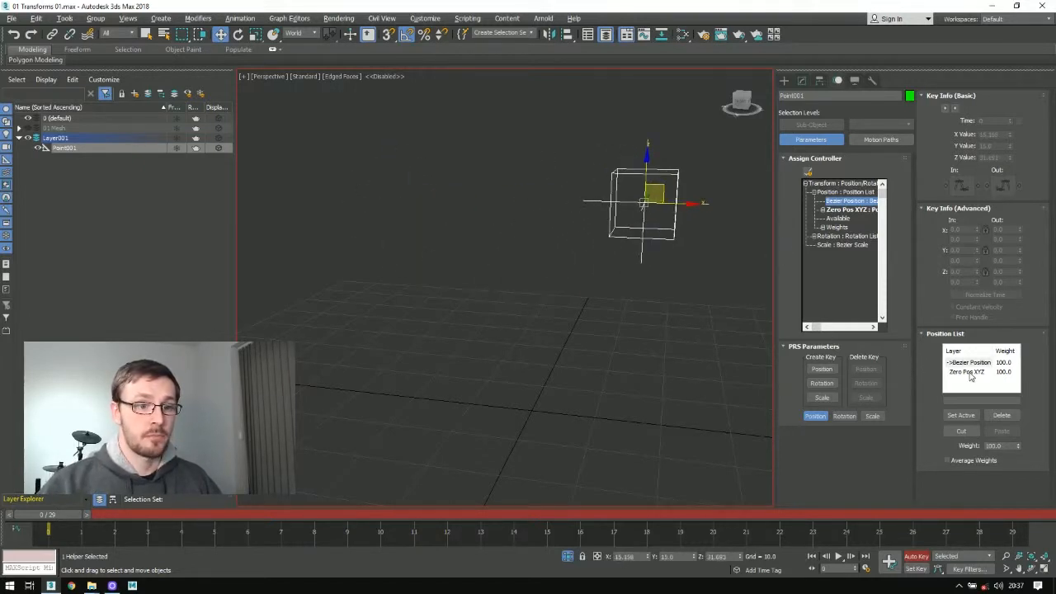
Step: Make Zero Pos XYZ the active layer, move the helper away, and send it back with Transform To Zero
{"action": "left_click", "coordinate": [967, 371]}
{"action": "left_click", "coordinate": [960, 415]}
{"action": "left_click_drag", "start_coordinate": [658, 190], "coordinate": [548, 349]}
{"action": "left_click_drag", "start_coordinate": [472, 324], "coordinate": [441, 249]}
{"action": "right_click", "coordinate": [667, 205]}
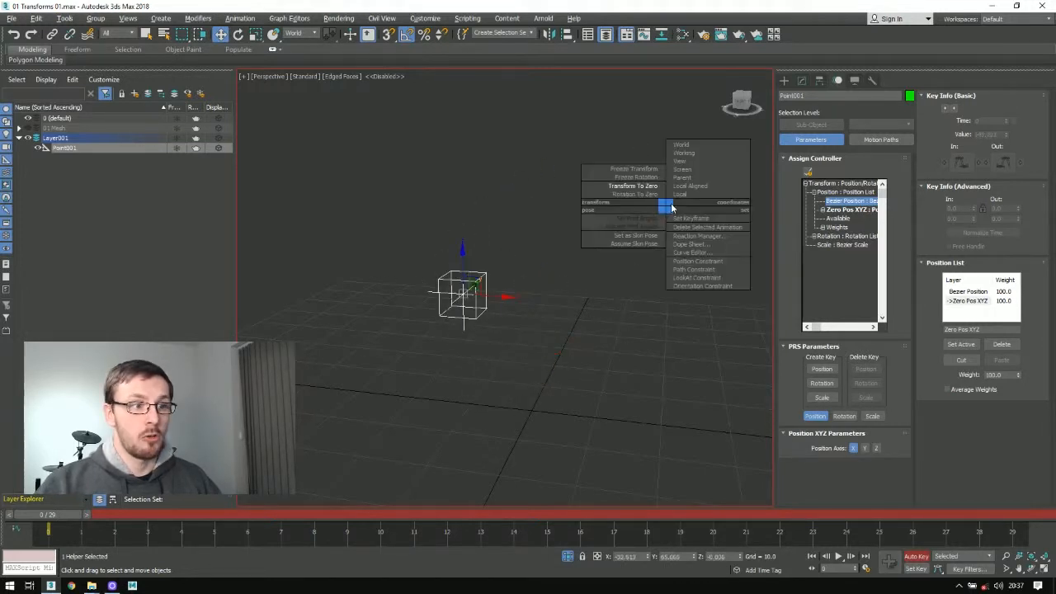
{"action": "left_click", "coordinate": [648, 186]}
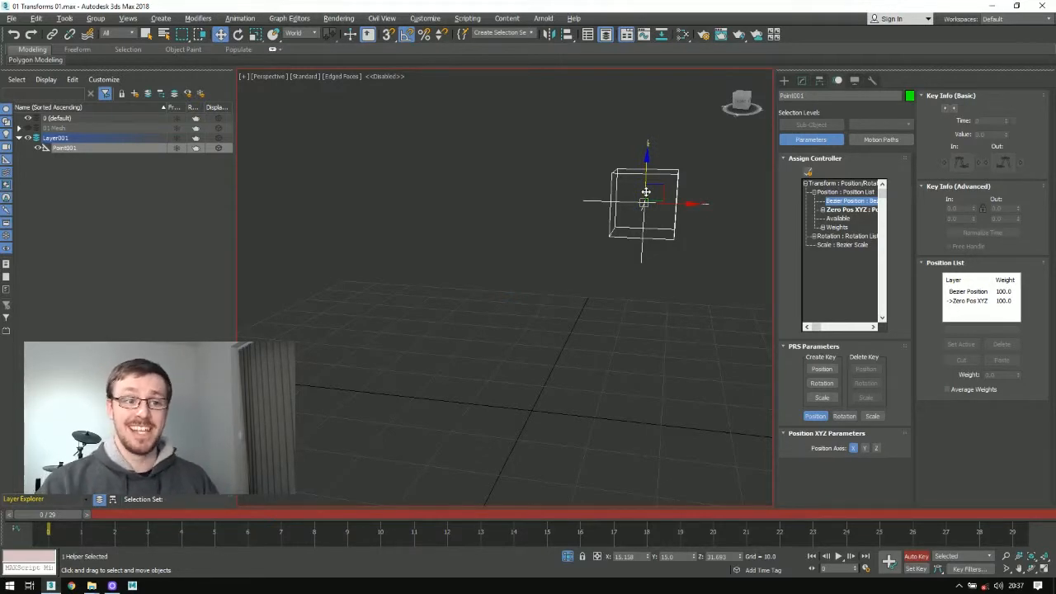
Step: Expand the Rotation List's controllers, then move the helper and rotate it to about X 45, Y 20, Z -50
{"action": "left_click", "coordinate": [813, 236]}
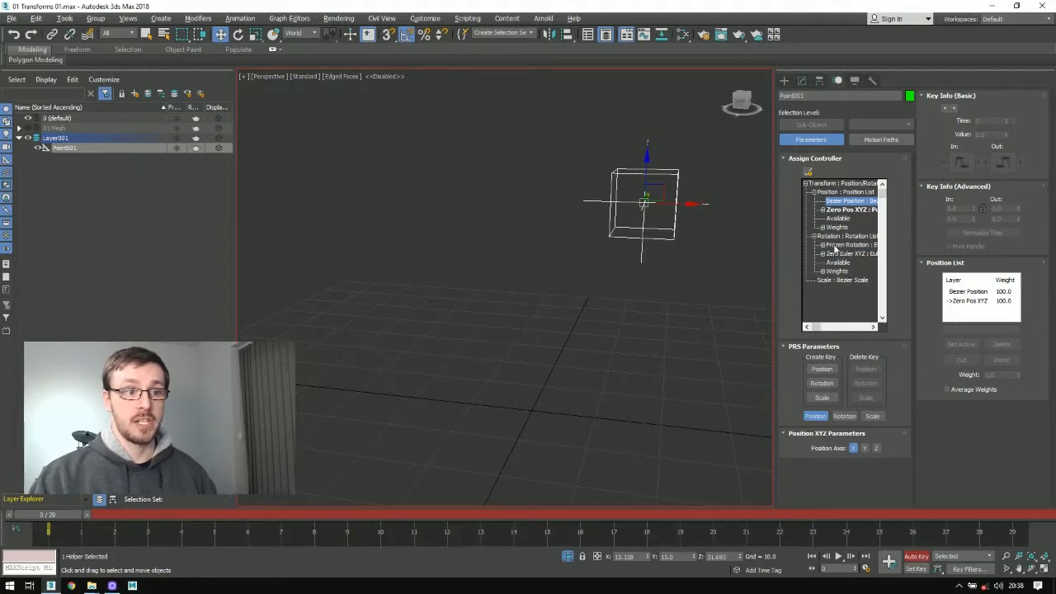
{"action": "left_click", "coordinate": [831, 244]}
{"action": "left_click_drag", "start_coordinate": [655, 195], "coordinate": [603, 304]}
{"action": "key", "text": "e"}
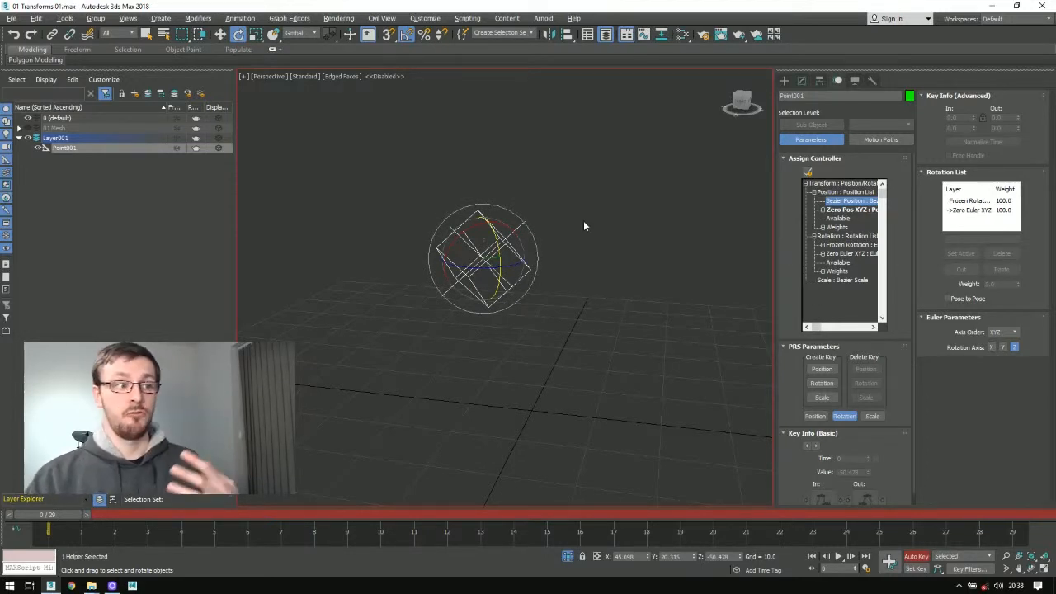
Step: Return the rotated helper to its frozen orientation with Rotation To Zero
{"action": "right_click", "coordinate": [599, 188]}
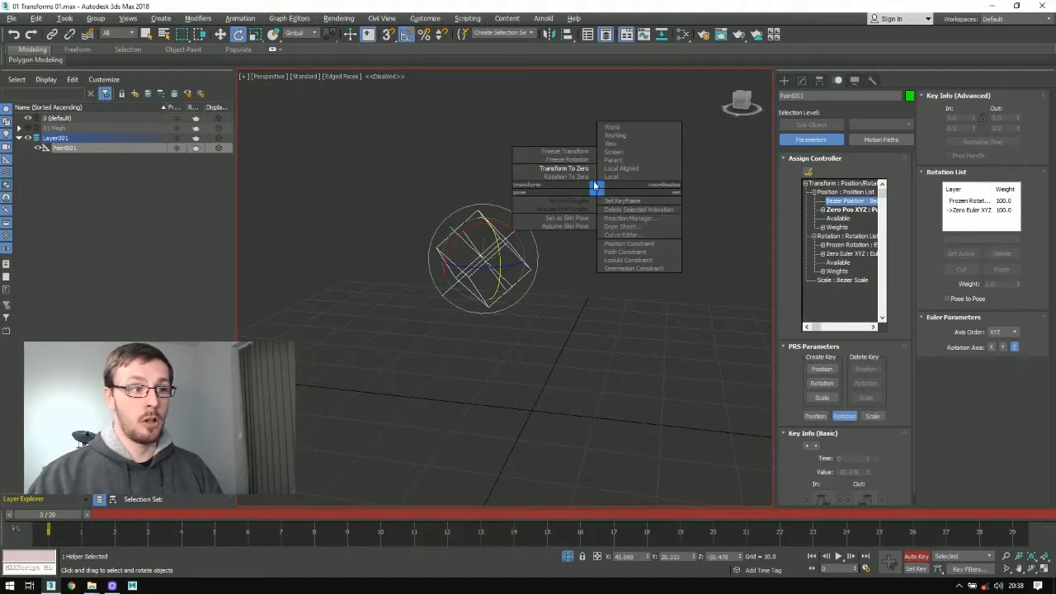
{"action": "left_click", "coordinate": [575, 179]}
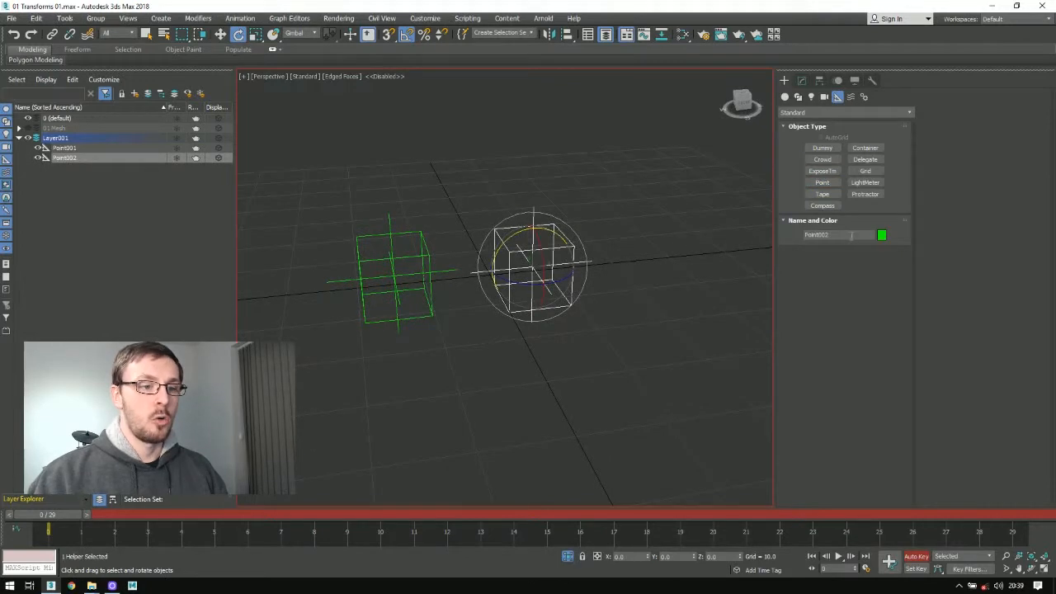
Step: Rename the helper Point002 as LilBabyChild
{"action": "left_click", "coordinate": [851, 235]}
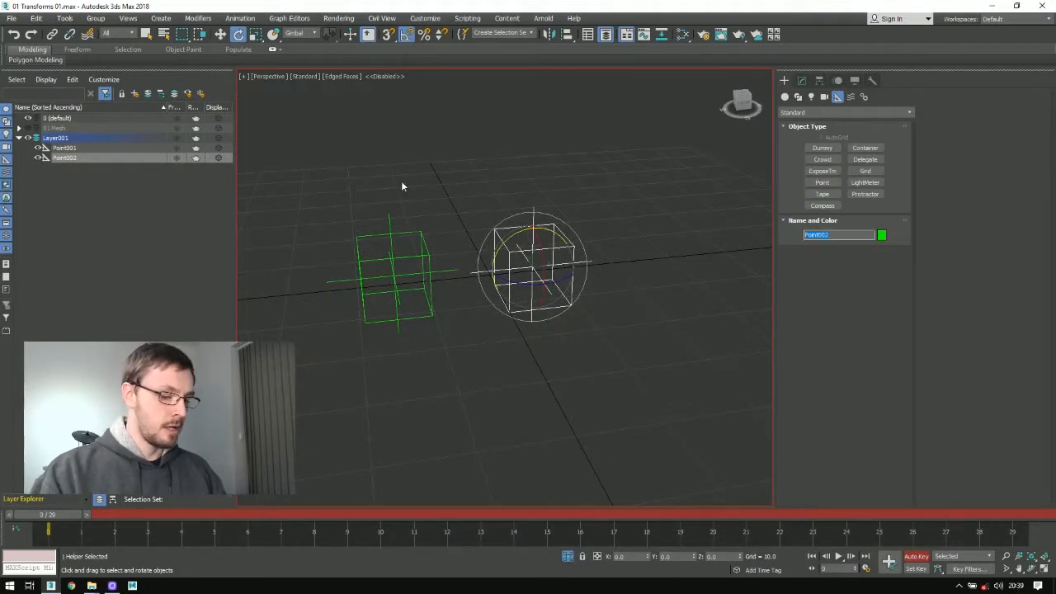
{"action": "type", "text": "LilBabyChild"}
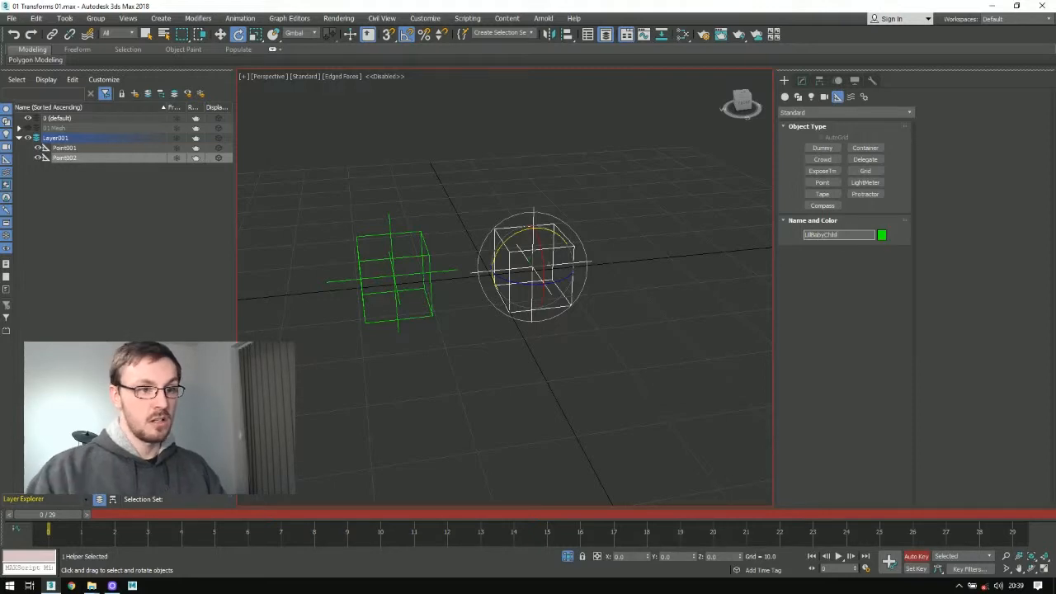
{"action": "key", "text": "Return"}
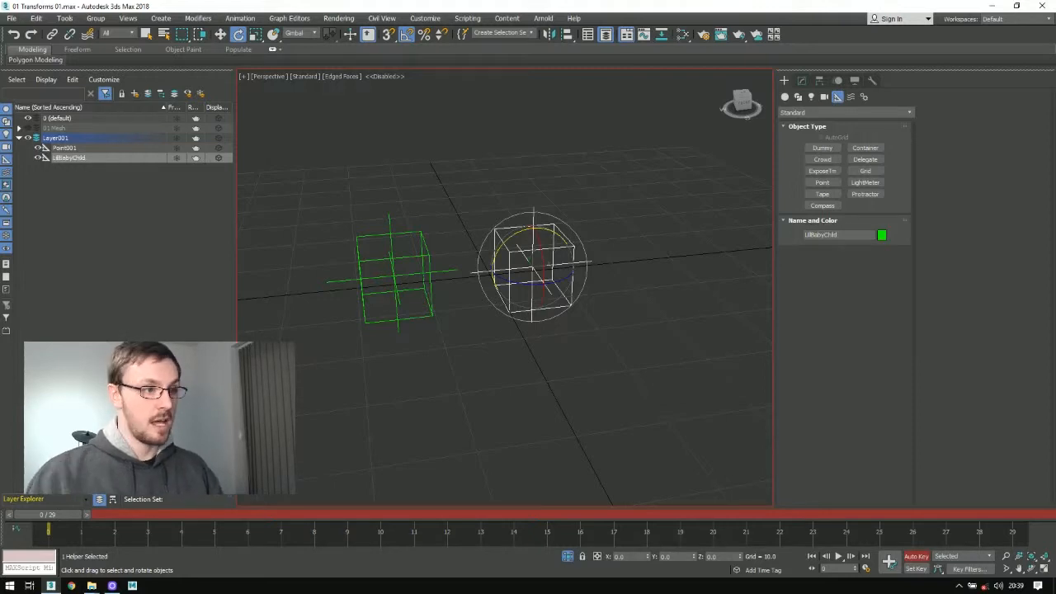
Step: Rename the helper Point001 as MrParent
{"action": "left_click", "coordinate": [371, 301]}
{"action": "left_click", "coordinate": [837, 234]}
{"action": "type", "text": "MrPa"}
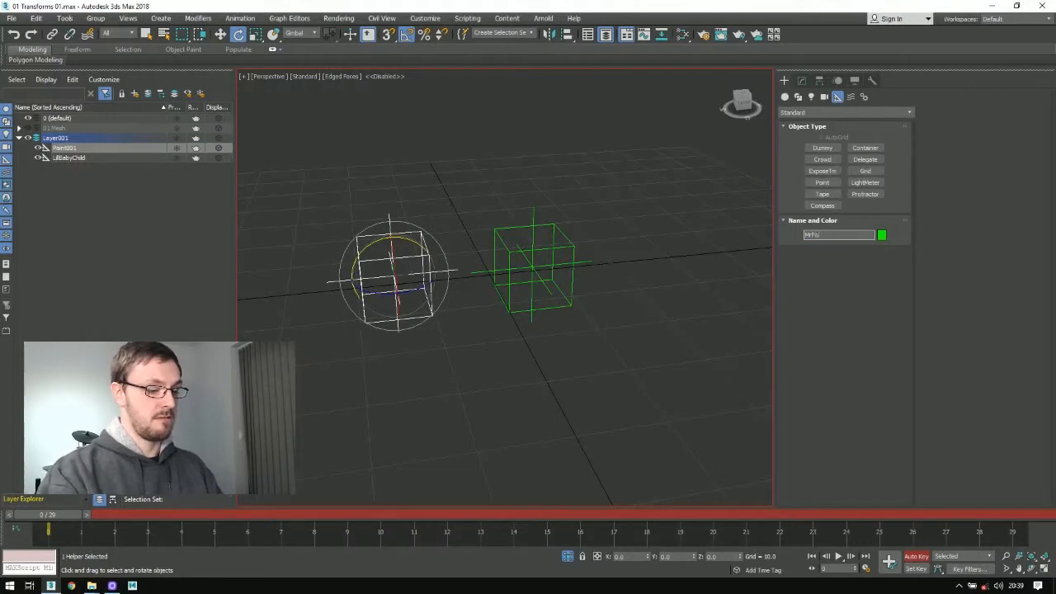
{"action": "type", "text": "rent"}
{"action": "key", "text": "Return"}
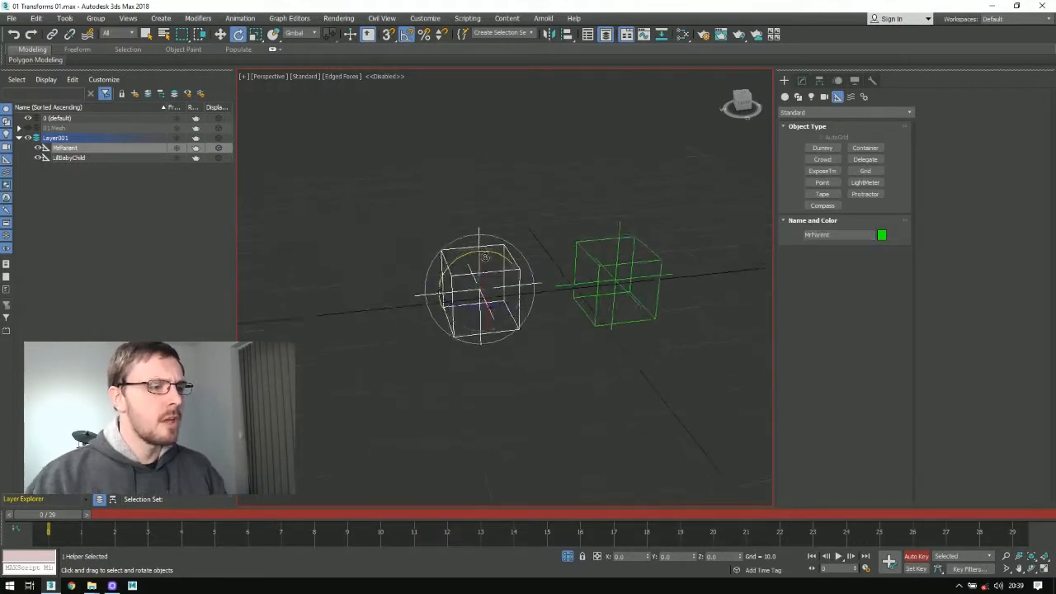
Step: Open the Schematic View for the LilBabyChild helper and frame the MrParent and LilBabyChild nodes
{"action": "middle_click_drag", "start_coordinate": [501, 268], "coordinate": [497, 247], "text": "alt"}
{"action": "scroll", "coordinate": [497, 248], "scroll_direction": "down", "scroll_amount": 2}
{"action": "key", "text": "w"}
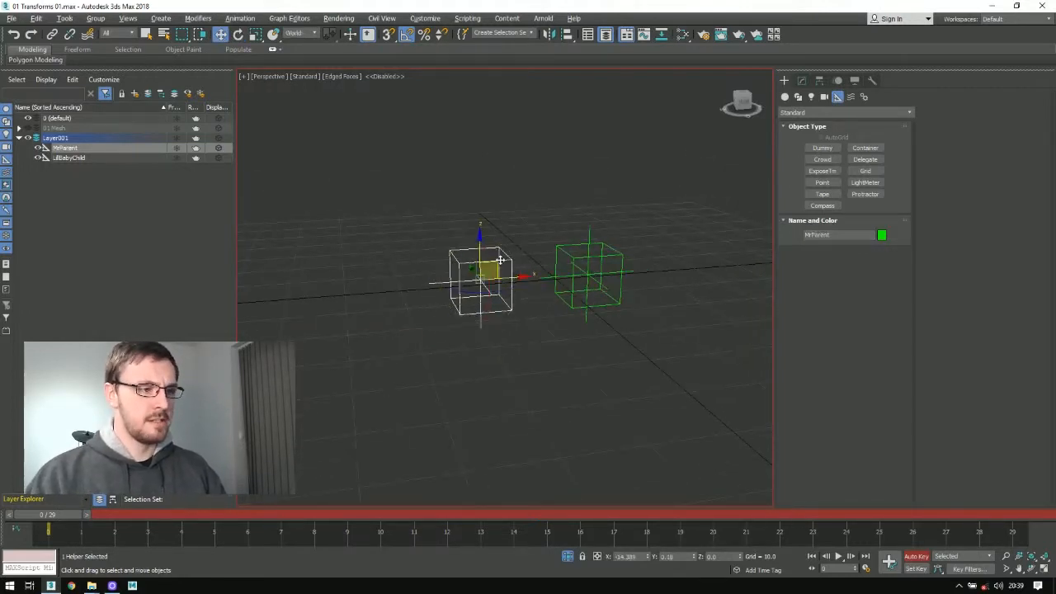
{"action": "left_click", "coordinate": [597, 265]}
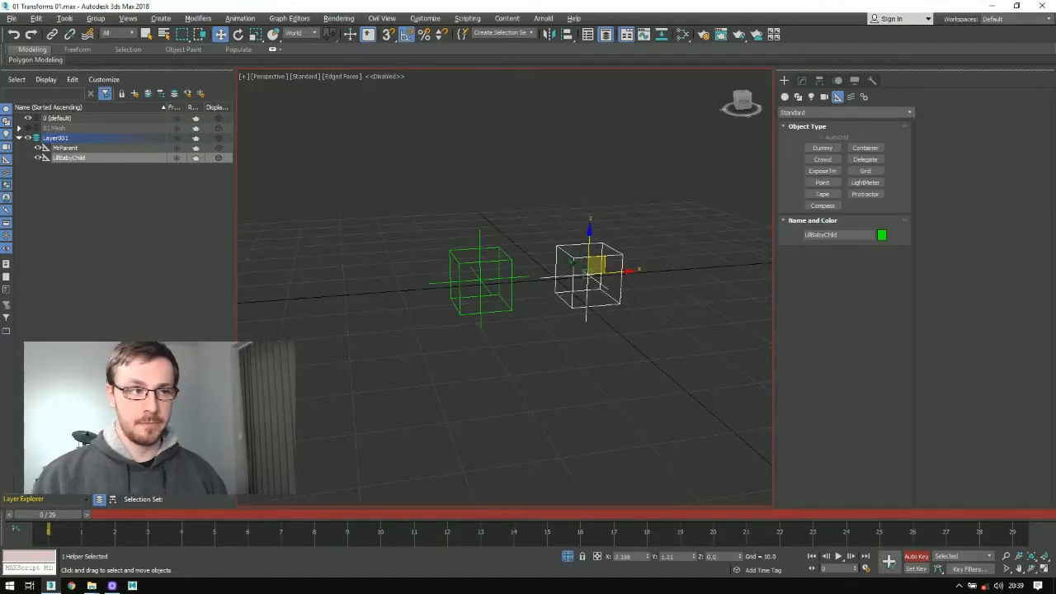
{"action": "left_click", "coordinate": [660, 40]}
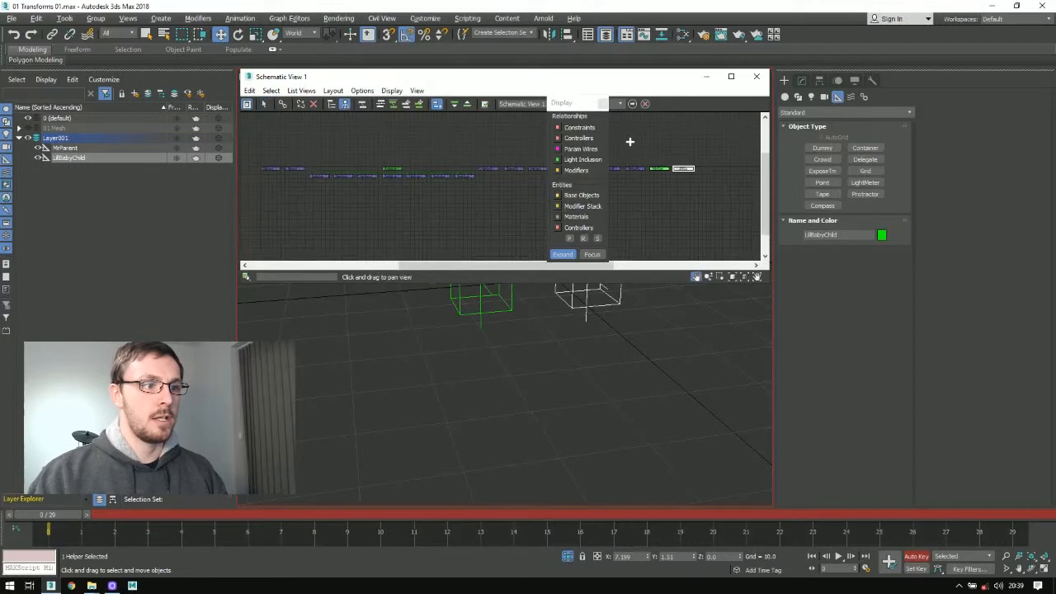
{"action": "middle_click_drag", "start_coordinate": [534, 157], "coordinate": [411, 185]}
{"action": "scroll", "coordinate": [417, 182], "scroll_direction": "up", "scroll_amount": 2}
Step: Select MrParent and LilBabyChild in turn to match their schematic nodes with the helpers in the scene
{"action": "left_click", "coordinate": [368, 182]}
{"action": "middle_click_drag", "start_coordinate": [501, 308], "coordinate": [513, 397]}
{"action": "left_click", "coordinate": [419, 221]}
{"action": "left_click", "coordinate": [462, 180]}
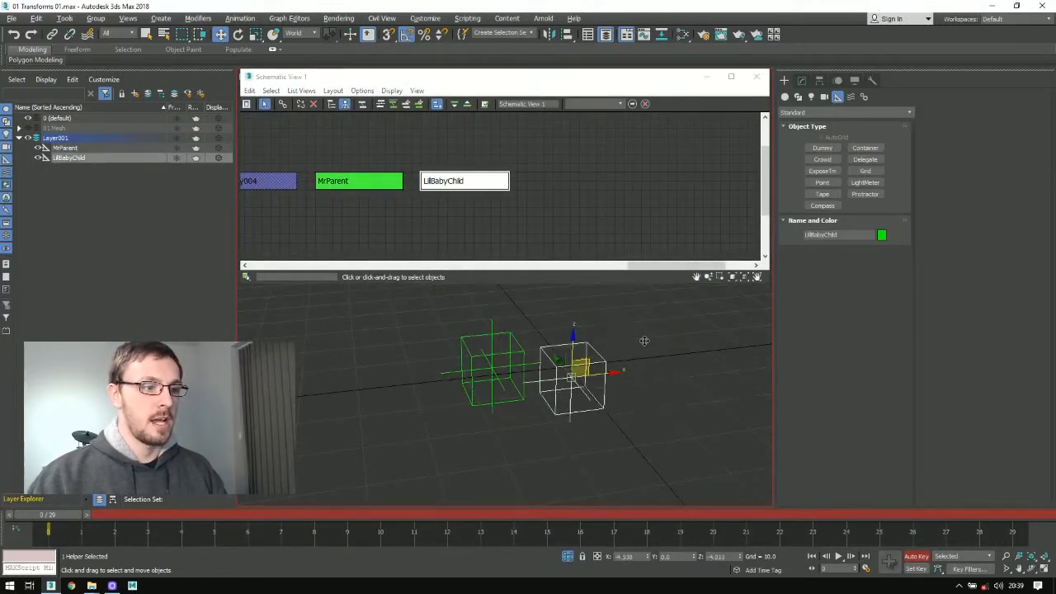
{"action": "left_click", "coordinate": [480, 381]}
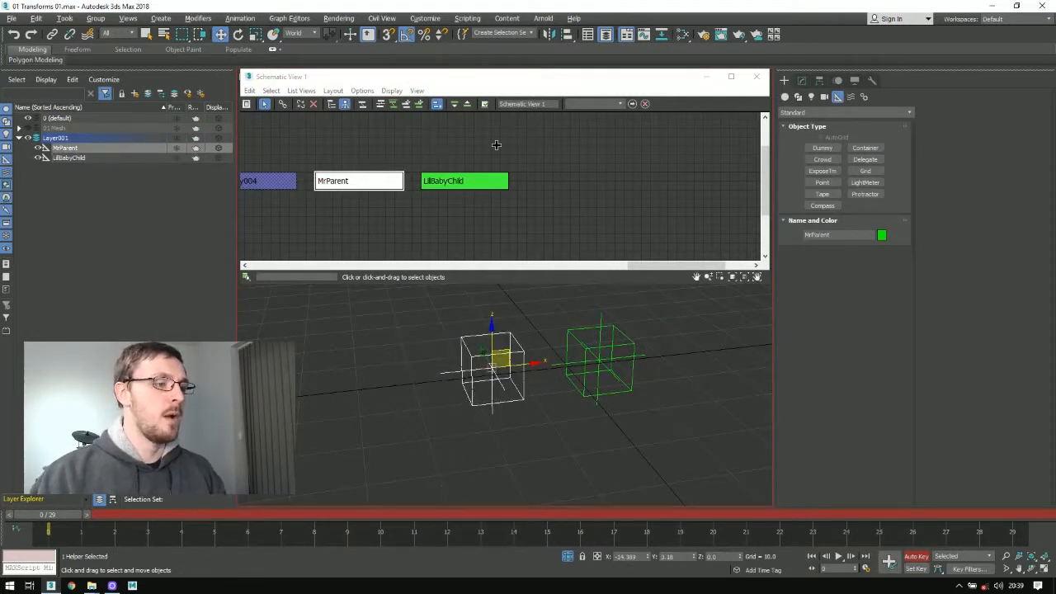
{"action": "left_click", "coordinate": [337, 198]}
Step: Link LilBabyChild to MrParent with Select and Link
{"action": "left_click", "coordinate": [450, 180]}
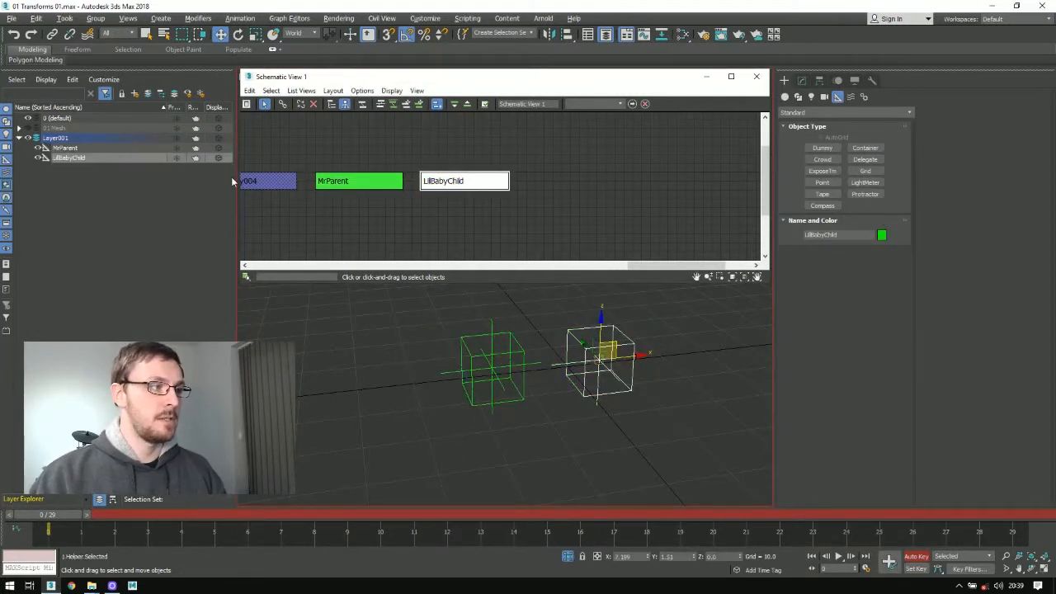
{"action": "left_click", "coordinate": [53, 34]}
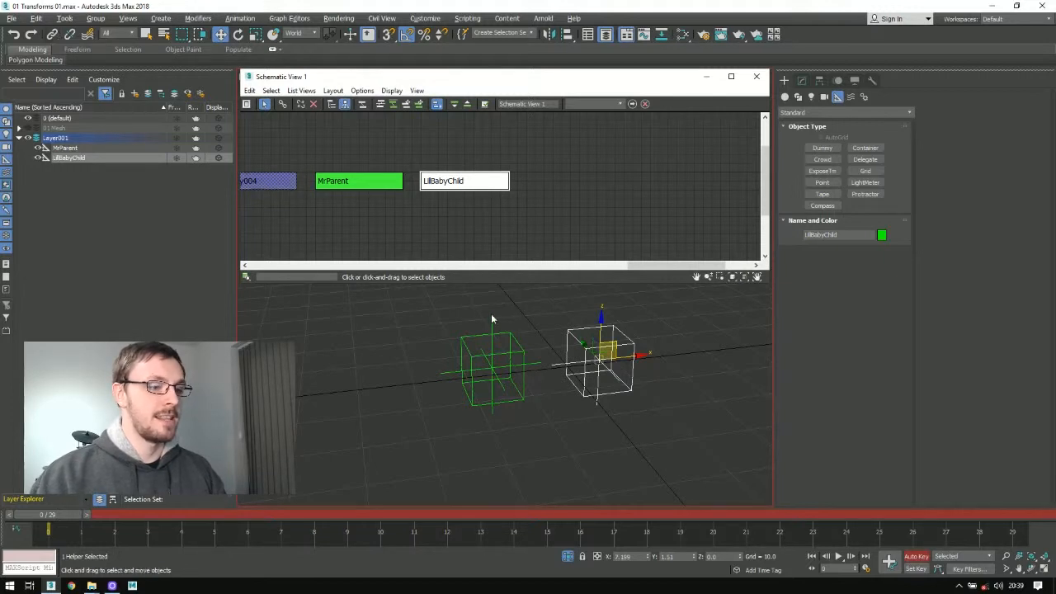
{"action": "left_click_drag", "start_coordinate": [577, 367], "coordinate": [522, 412]}
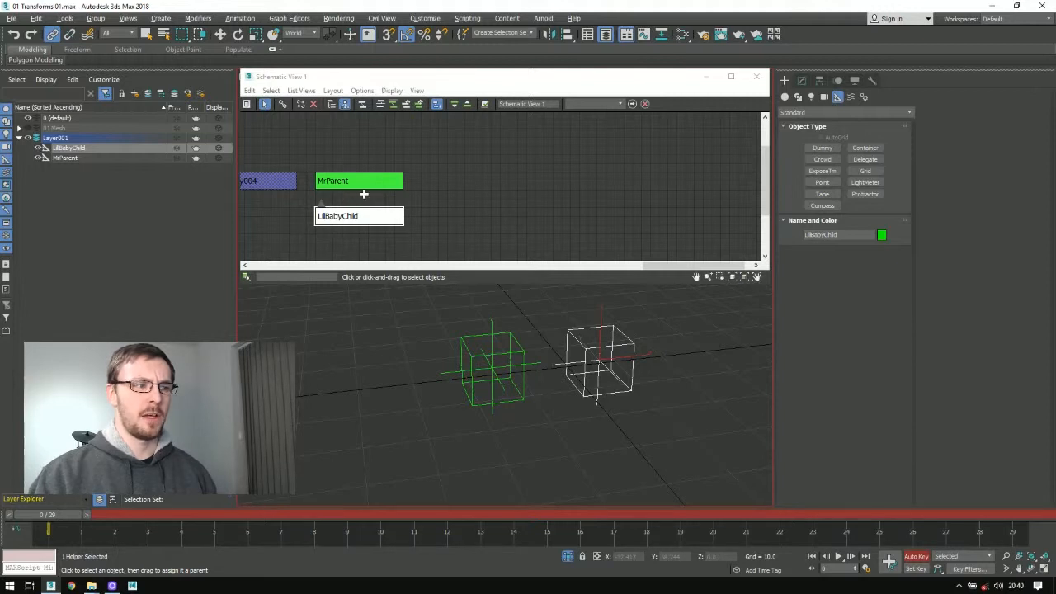
Step: Reposition the MrParent node together with its linked child in the Schematic View, and close the view
{"action": "left_click", "coordinate": [338, 186]}
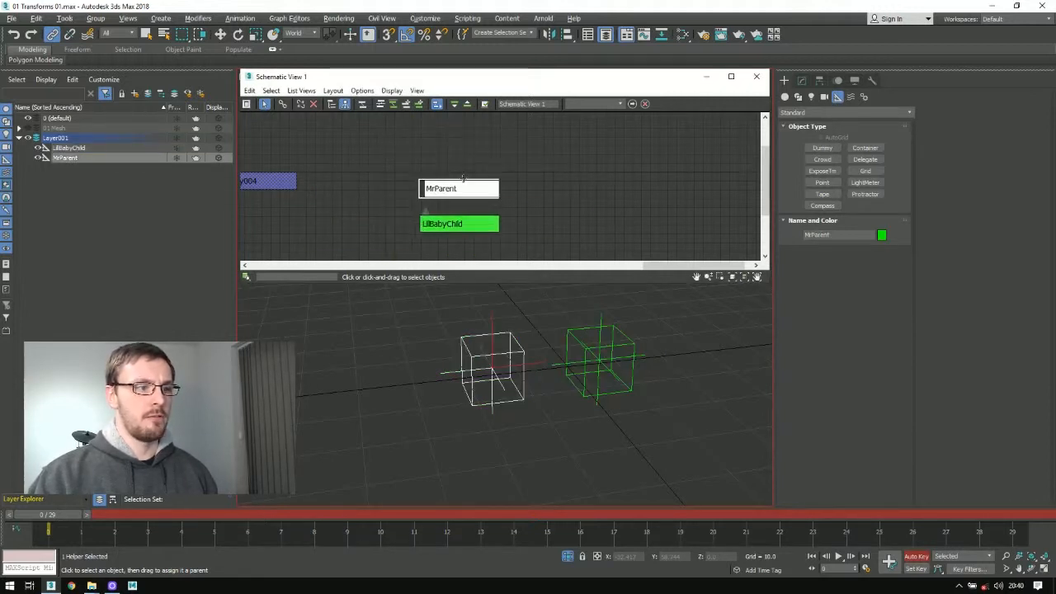
{"action": "left_click", "coordinate": [405, 253]}
{"action": "left_click", "coordinate": [449, 181]}
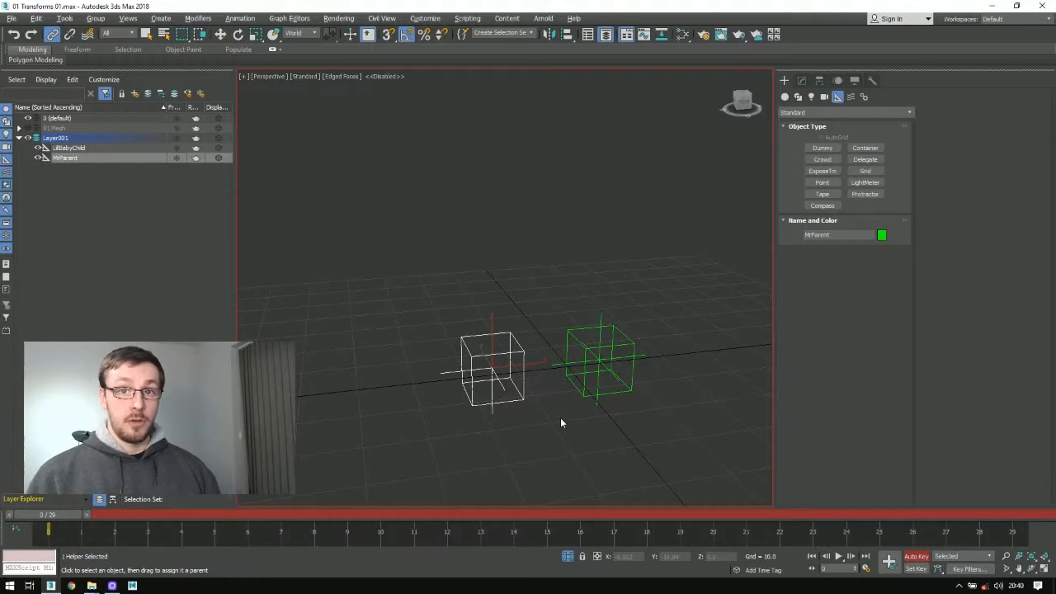
Step: Move MrParent with its linked child, undo the last move, and move LilBabyChild alone to about X 18, Z -6
{"action": "key", "text": "w"}
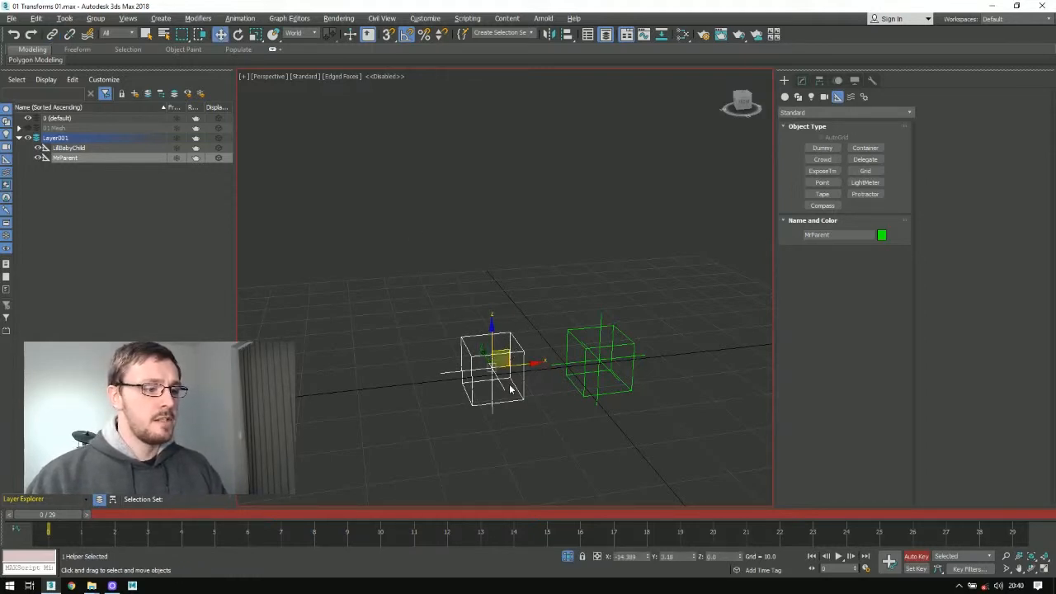
{"action": "left_click_drag", "start_coordinate": [509, 340], "coordinate": [611, 365]}
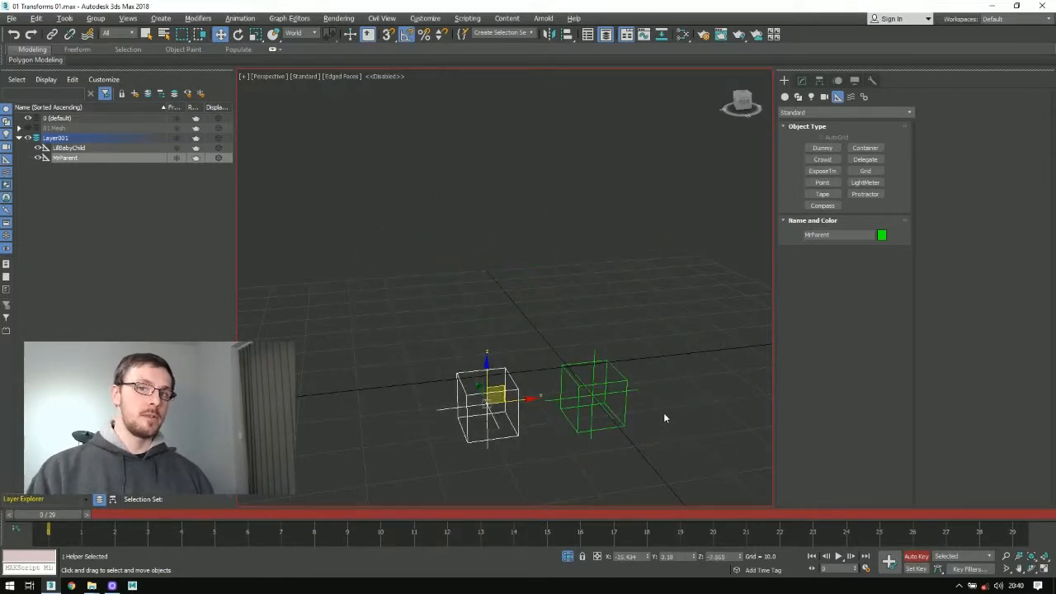
{"action": "key", "text": "ctrl+z"}
{"action": "left_click_drag", "start_coordinate": [611, 351], "coordinate": [696, 346]}
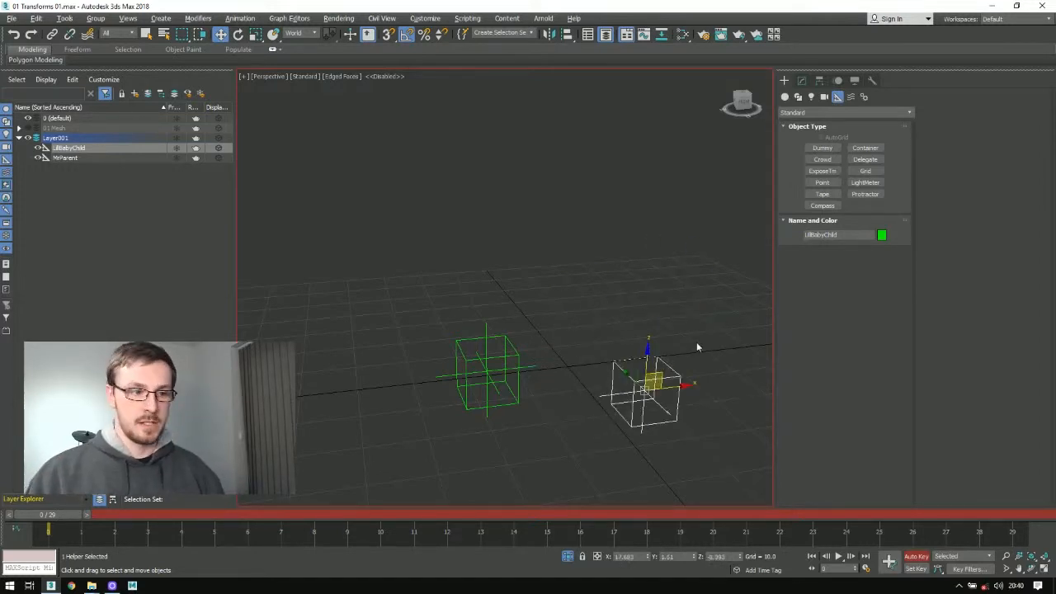
Step: Rotate MrParent freely around its axes to turn the linked child with it
{"action": "left_click", "coordinate": [516, 378]}
{"action": "key", "text": "e"}
{"action": "left_click_drag", "start_coordinate": [512, 358], "coordinate": [474, 323]}
{"action": "middle_click_drag", "start_coordinate": [516, 364], "coordinate": [493, 346], "text": "alt"}
{"action": "key", "text": "w"}
{"action": "key", "text": "e"}
Step: Try scaling MrParent, and rotate it to about X 0, Y -10, Z -15
{"action": "key", "text": "r"}
{"action": "mouse_move", "coordinate": [438, 314]}
{"action": "left_mouse_down"}
{"action": "mouse_move", "coordinate": [427, 243]}
{"action": "mouse_move", "coordinate": [421, 323]}
{"action": "mouse_move", "coordinate": [427, 254]}
{"action": "mouse_move", "coordinate": [430, 298]}
{"action": "left_mouse_up"}
{"action": "middle_click_drag", "start_coordinate": [462, 298], "coordinate": [495, 310], "text": "alt"}
{"action": "key", "text": "w"}
{"action": "key", "text": "e"}
{"action": "mouse_move", "coordinate": [464, 285]}
{"action": "left_mouse_down"}
{"action": "mouse_move", "coordinate": [485, 300]}
{"action": "mouse_move", "coordinate": [471, 292]}
{"action": "left_mouse_up"}
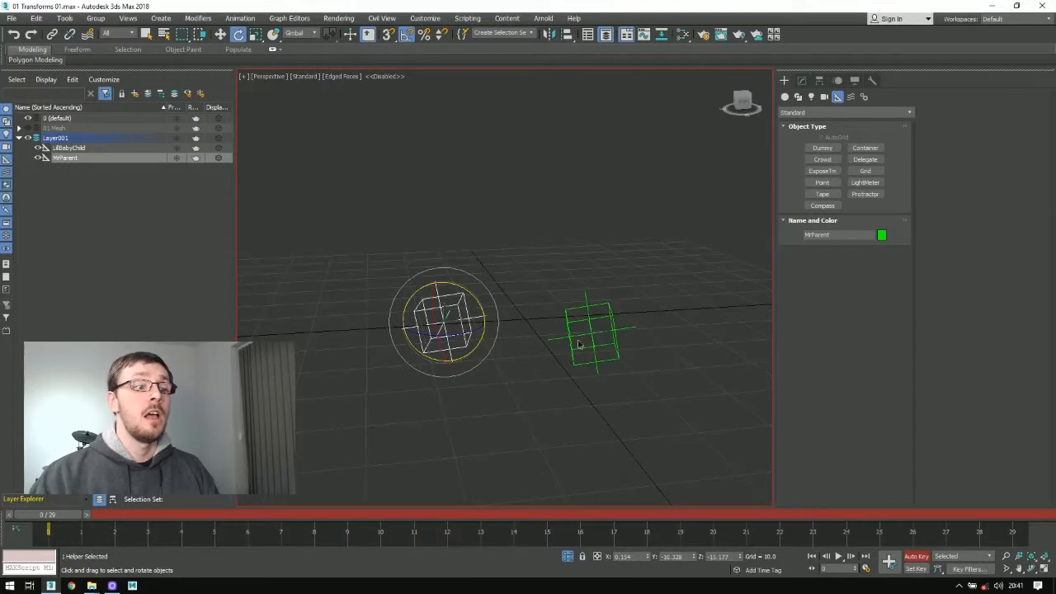
Step: Select LilBabyChild and set the Move tool's reference coordinate system to Gimbal
{"action": "key", "text": "Page_Down"}
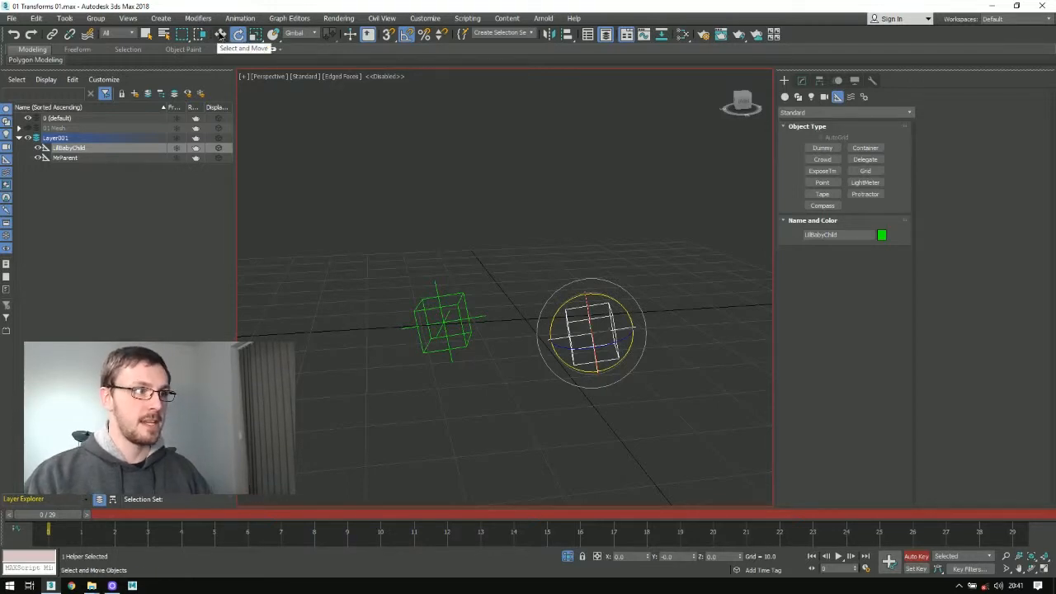
{"action": "left_click", "coordinate": [220, 34]}
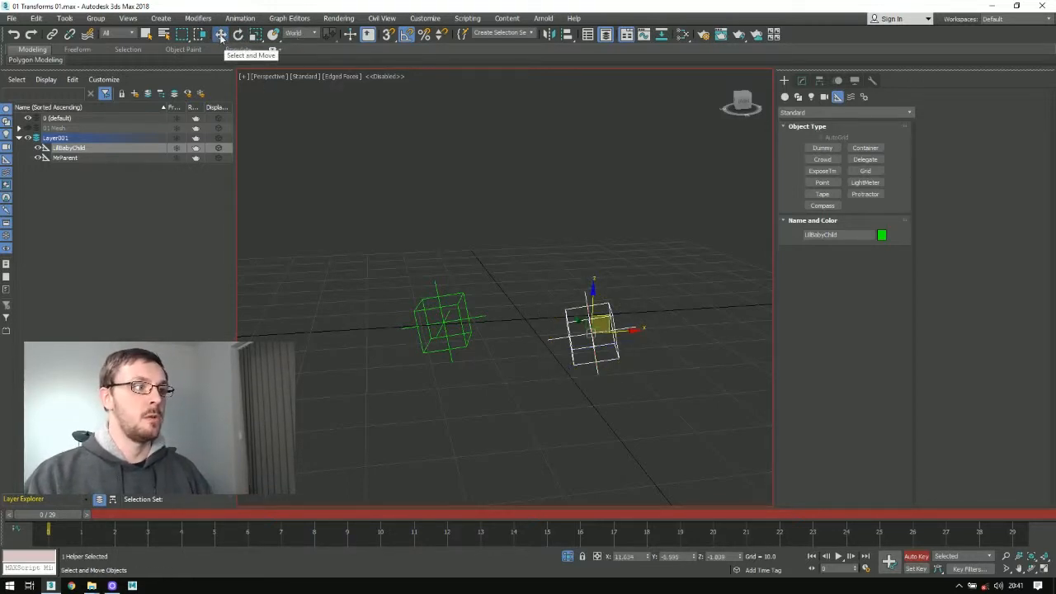
{"action": "left_click", "coordinate": [298, 33]}
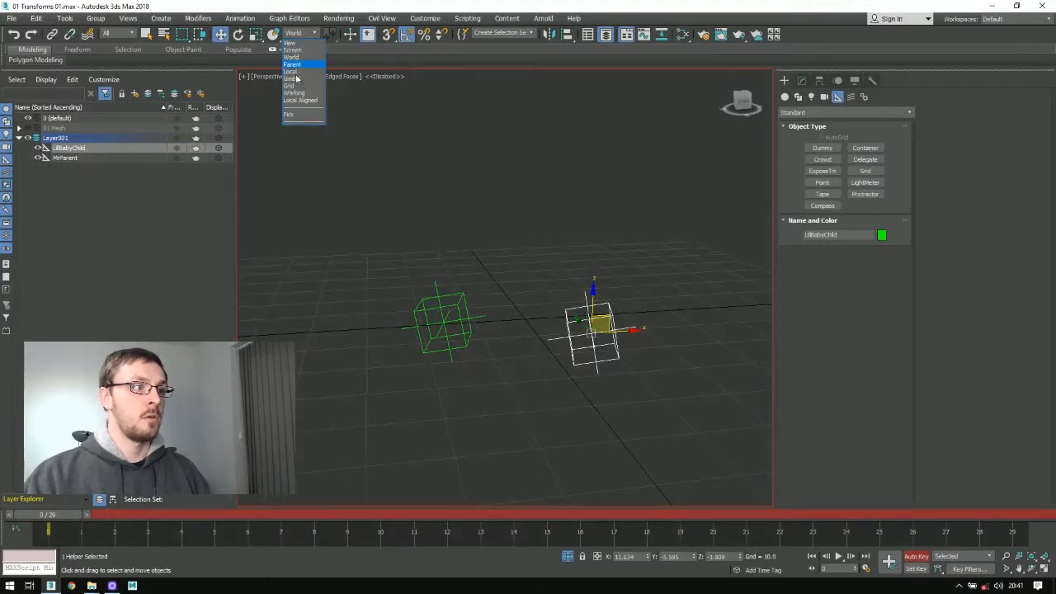
{"action": "left_click", "coordinate": [293, 78]}
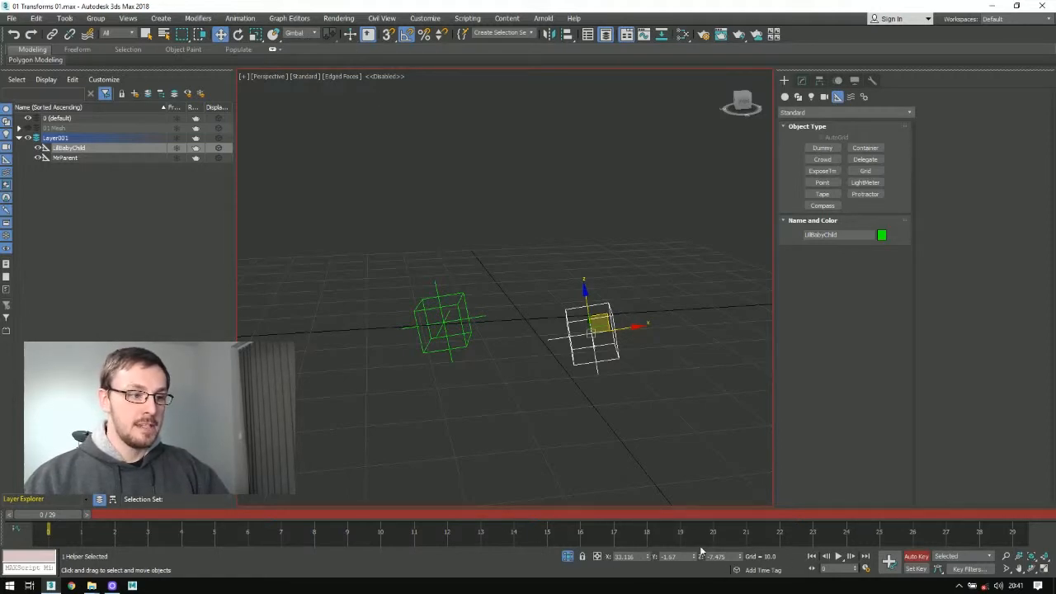
Step: Reset MrParent's X, Y and Z position to 0
{"action": "left_click", "coordinate": [438, 355]}
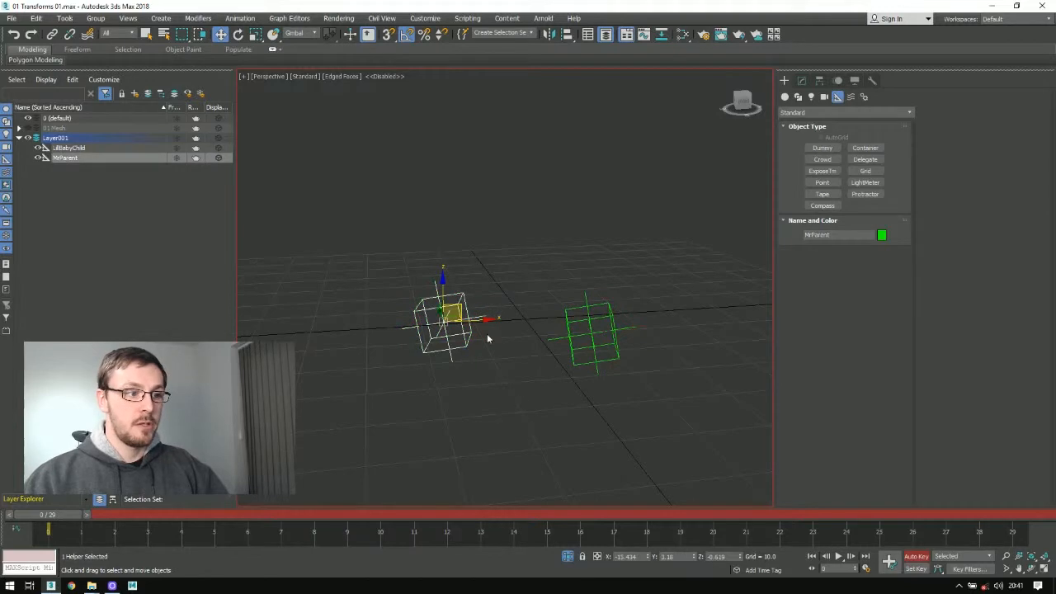
{"action": "right_click", "coordinate": [648, 557]}
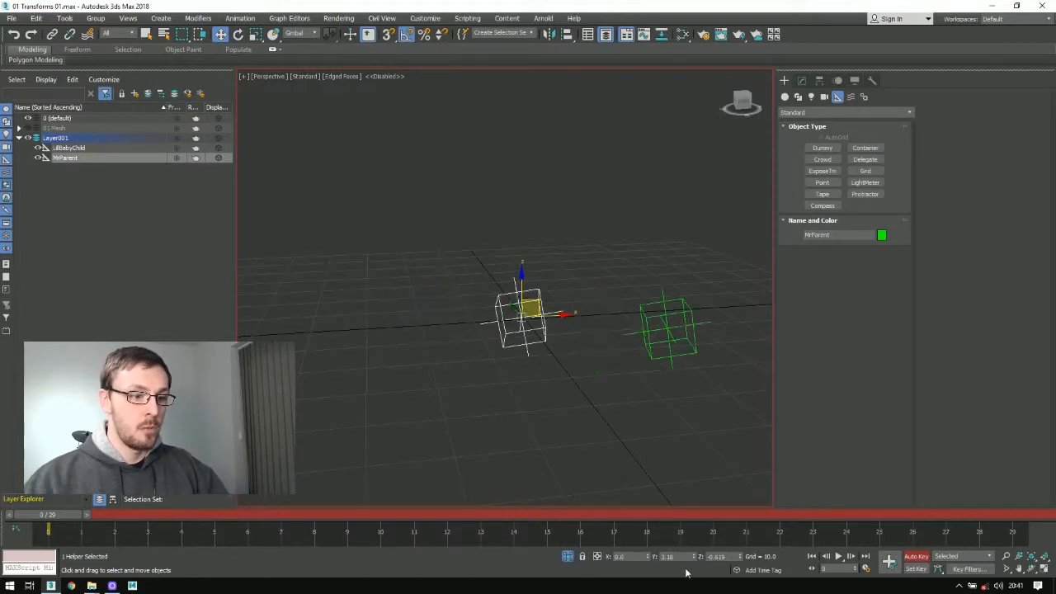
{"action": "right_click", "coordinate": [695, 558]}
{"action": "right_click", "coordinate": [740, 558]}
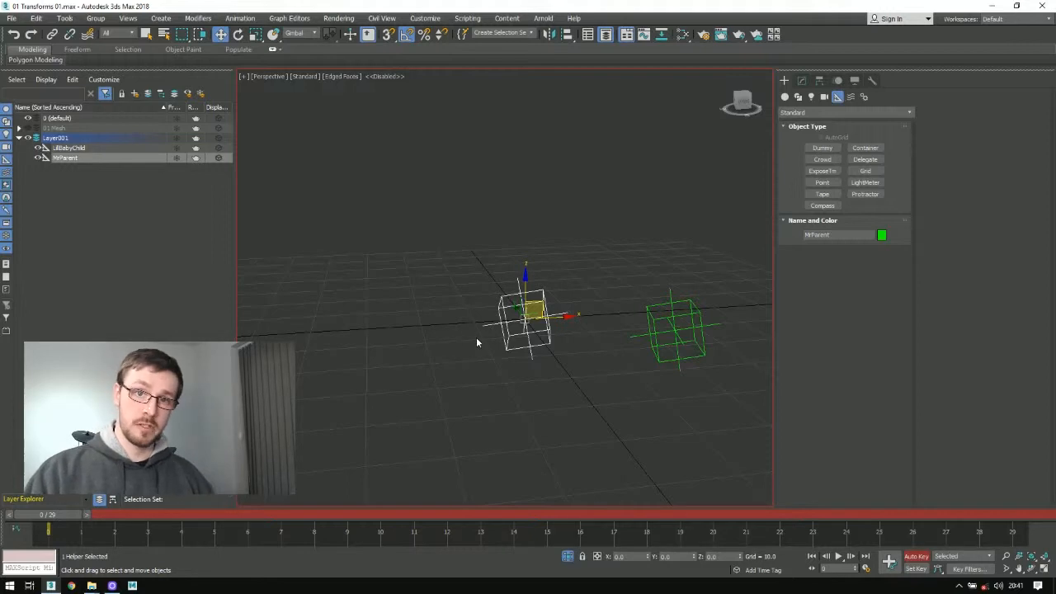
Step: Move MrParent away to about X -27, Z 21, and reset LilBabyChild's X, Y and Z position to 0
{"action": "left_click_drag", "start_coordinate": [535, 308], "coordinate": [413, 241]}
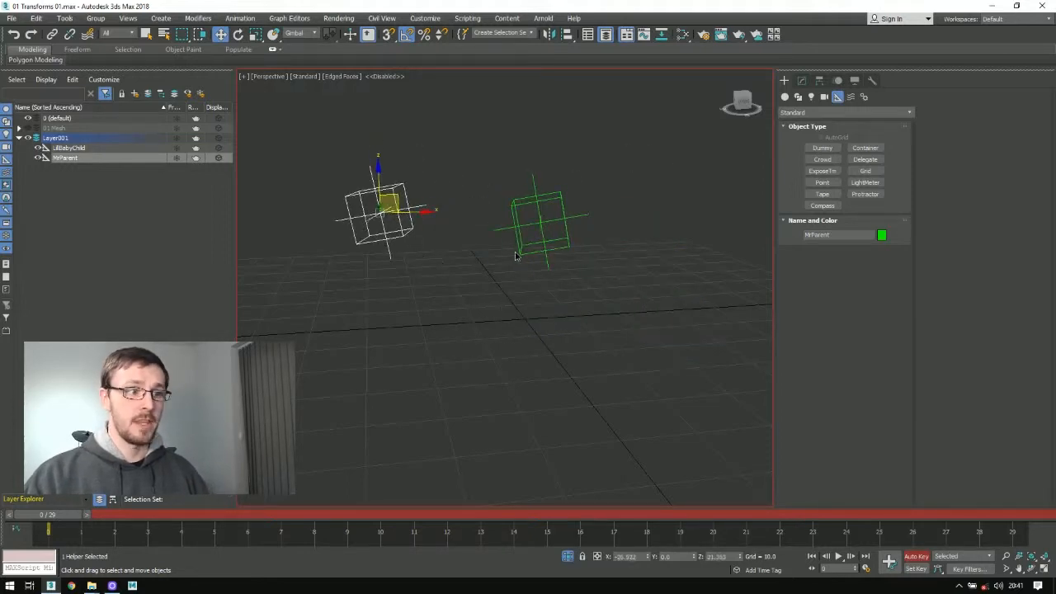
{"action": "key", "text": "Page_Down"}
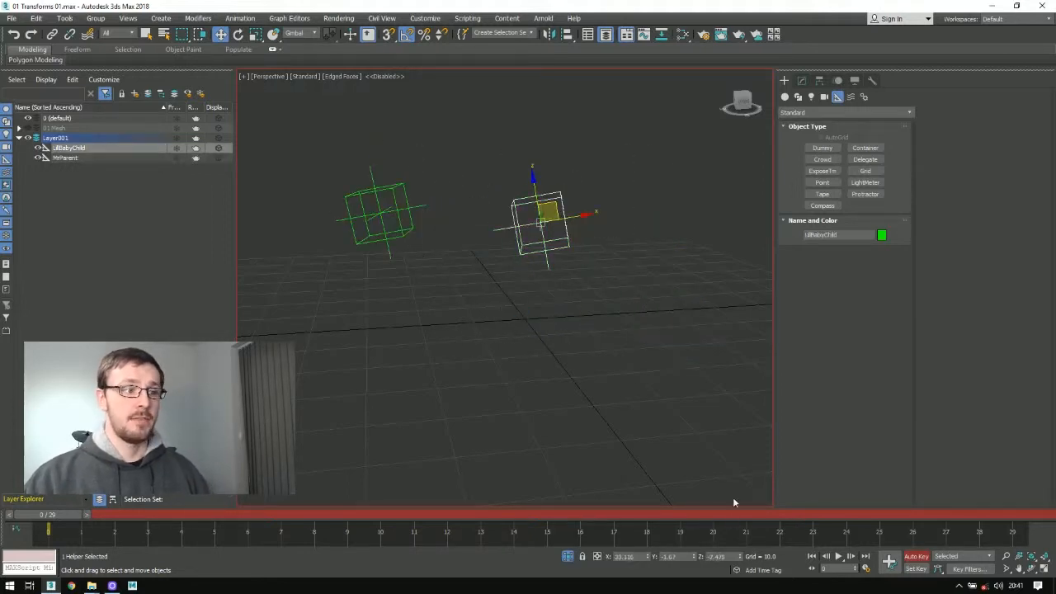
{"action": "right_click", "coordinate": [648, 558]}
{"action": "right_click", "coordinate": [695, 559]}
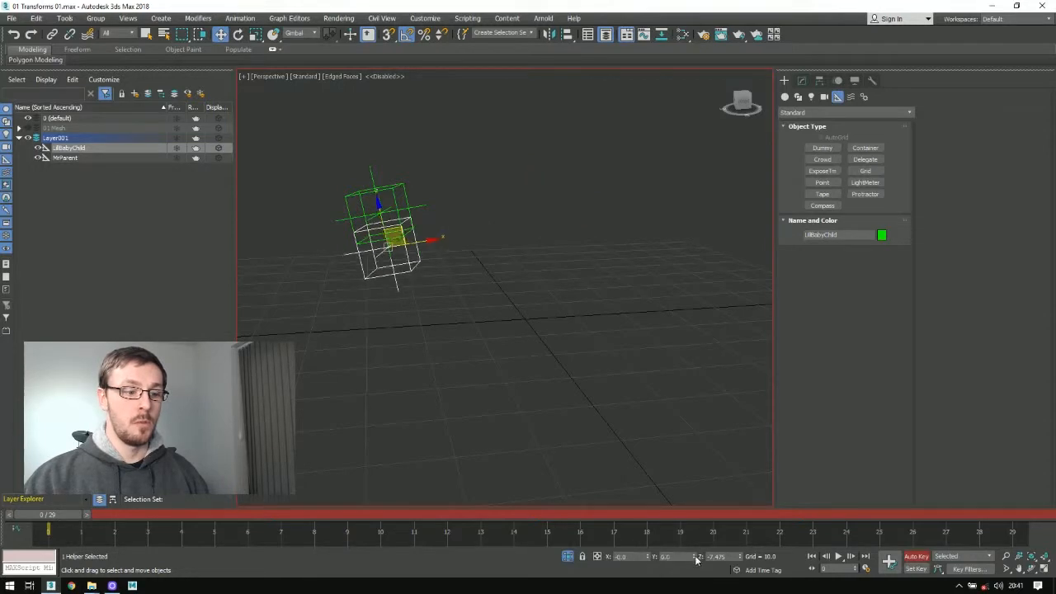
{"action": "right_click", "coordinate": [740, 559]}
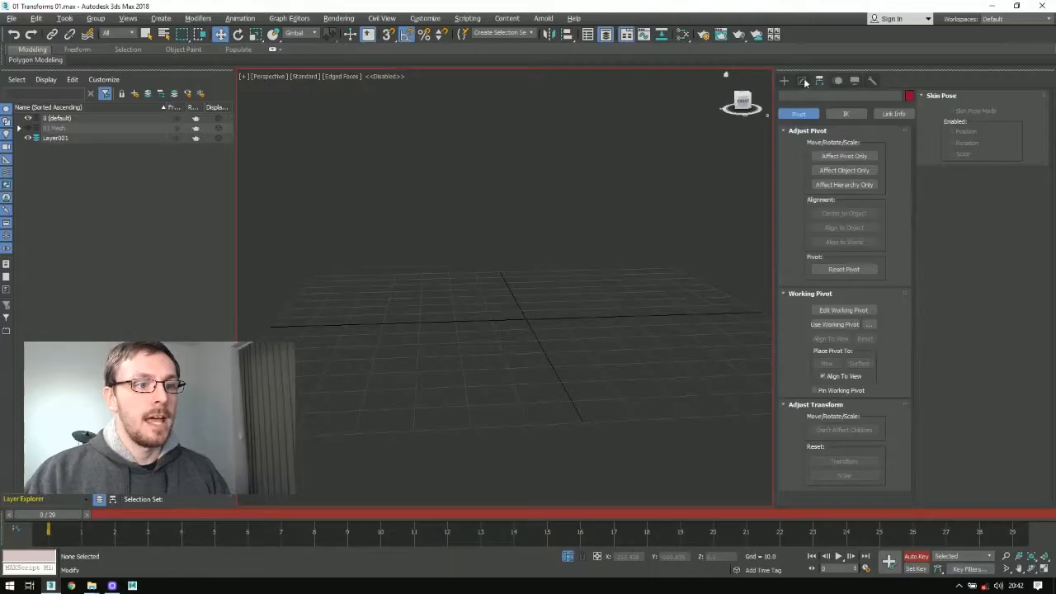
Step: Create a box about 16.8 long, 9.2 wide and 17.7 high near the centre of the grid
{"action": "left_click", "coordinate": [800, 81]}
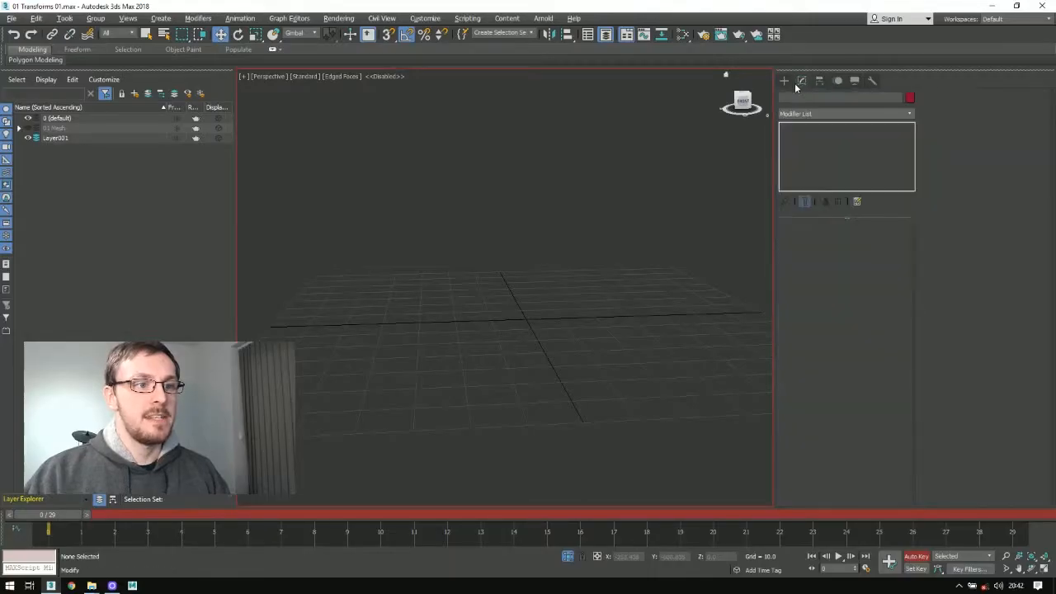
{"action": "left_click", "coordinate": [785, 81]}
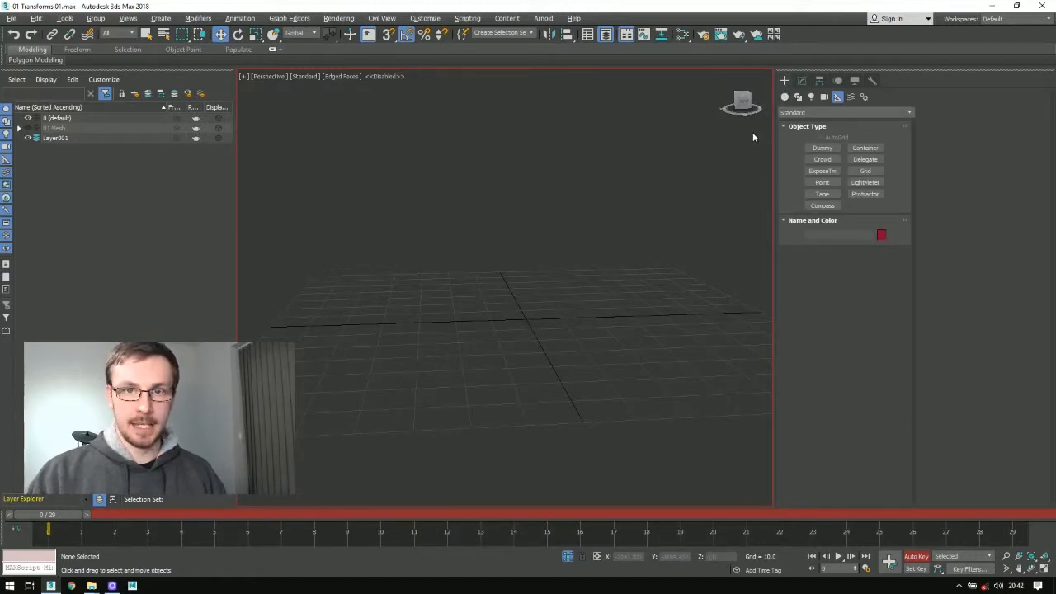
{"action": "left_click", "coordinate": [785, 96]}
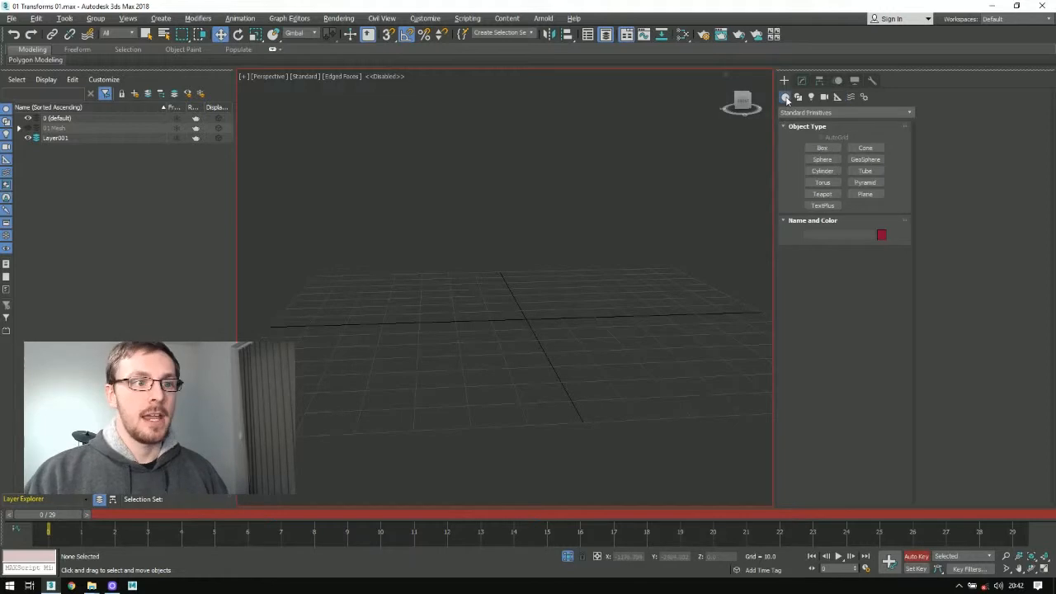
{"action": "left_click", "coordinate": [822, 148]}
{"action": "left_click_drag", "start_coordinate": [512, 311], "coordinate": [549, 325]}
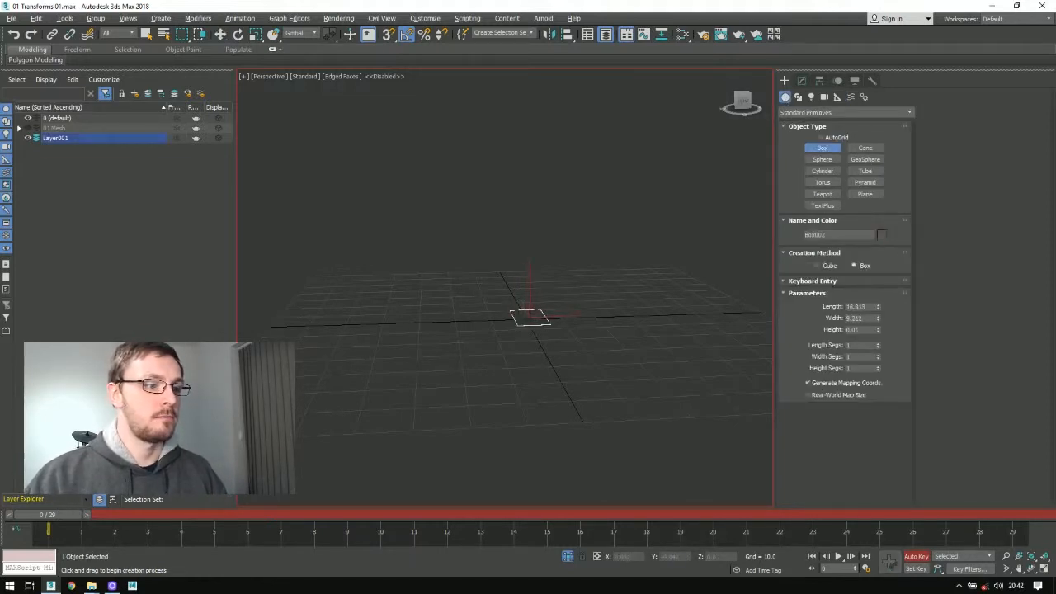
{"action": "left_click", "coordinate": [550, 257]}
{"action": "middle_click_drag", "start_coordinate": [550, 257], "coordinate": [618, 247], "text": "alt"}
{"action": "scroll", "coordinate": [568, 274], "scroll_direction": "up", "scroll_amount": 4}
Step: Name the new box BoxyTorso
{"action": "double_click", "coordinate": [817, 235]}
{"action": "type", "text": "B"}
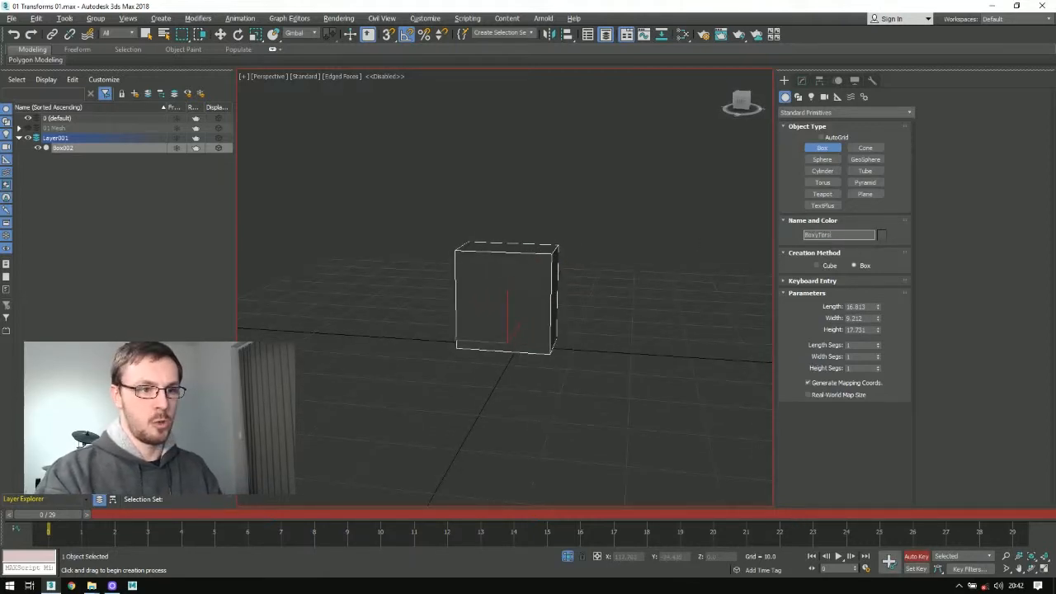
{"action": "key", "text": "Return"}
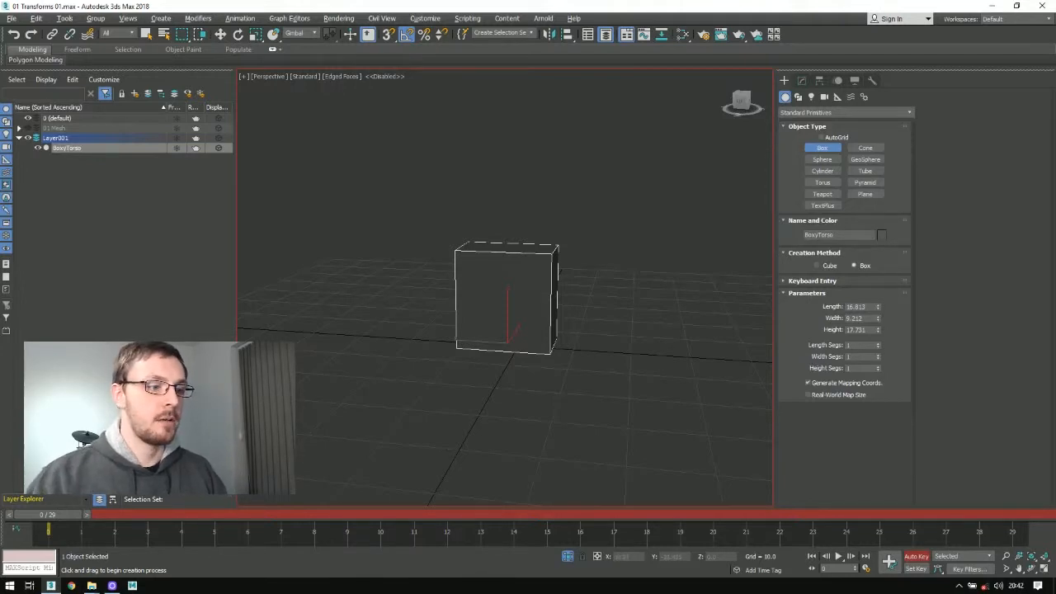
Step: Create a narrow upright box about 13.8 high beside BoxyTorso and name it boxyArm
{"action": "left_click_drag", "start_coordinate": [572, 350], "coordinate": [589, 360]}
{"action": "left_click", "coordinate": [591, 313]}
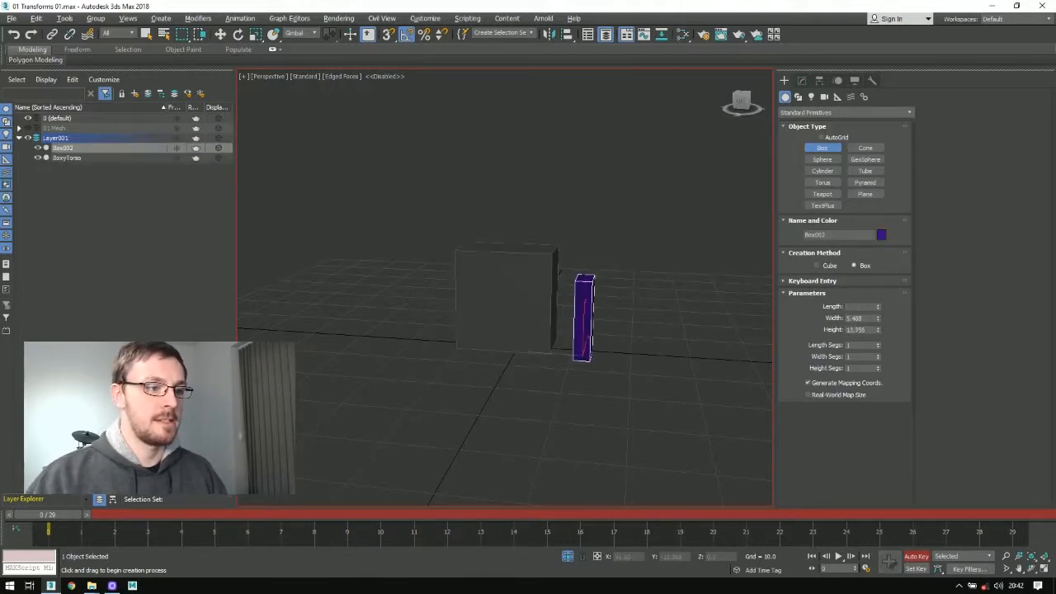
{"action": "type", "text": "w"}
{"action": "type", "text": "B"}
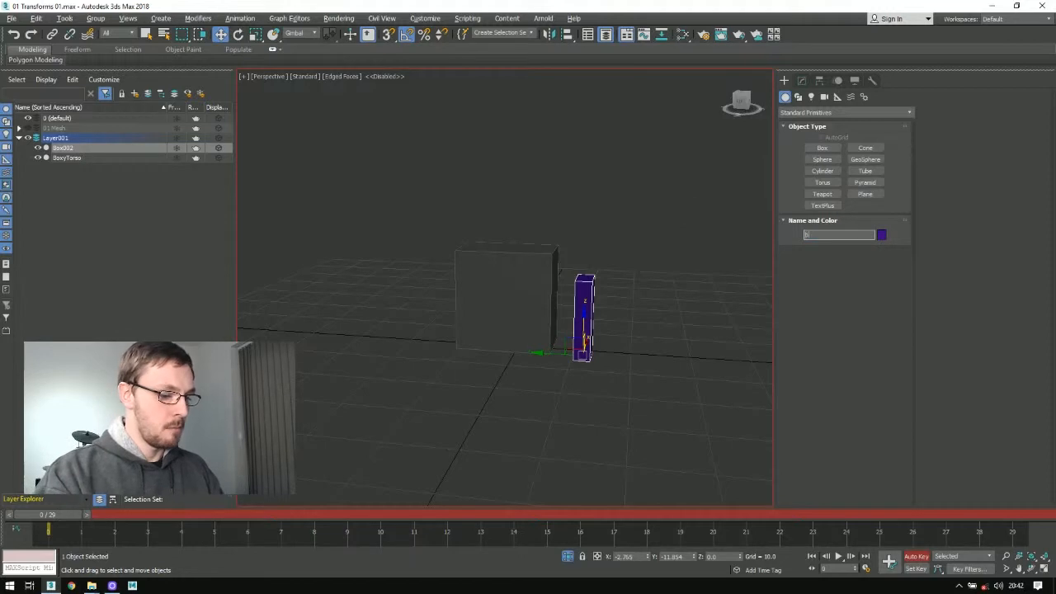
{"action": "type", "text": "oxyArm"}
{"action": "key", "text": "Return"}
Step: Raise boxyArm towards the torso's shoulder height and rotate it outward to X 100
{"action": "middle_click_drag", "start_coordinate": [544, 306], "coordinate": [584, 255], "text": "alt"}
{"action": "left_click_drag", "start_coordinate": [568, 339], "coordinate": [599, 283]}
{"action": "key", "text": "e"}
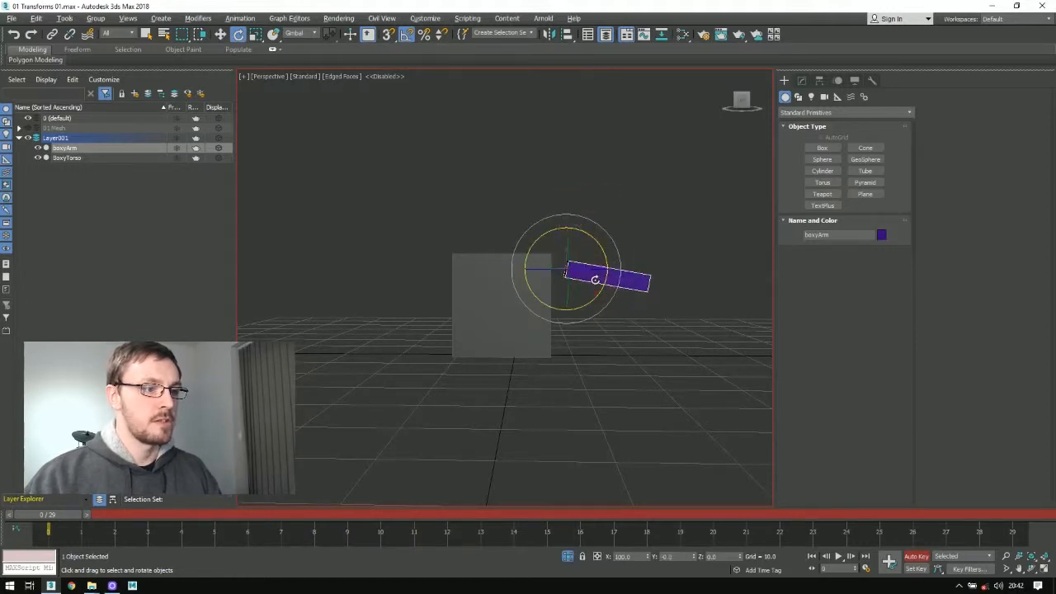
{"action": "scroll", "coordinate": [571, 255], "scroll_direction": "up", "scroll_amount": 5}
{"action": "middle_click_drag", "start_coordinate": [572, 248], "coordinate": [564, 312], "text": "alt"}
Step: Move boxyArm against the upper side edge of BoxyTorso, at a height of about Z 15
{"action": "key", "text": "w"}
{"action": "left_click_drag", "start_coordinate": [567, 235], "coordinate": [560, 191]}
{"action": "middle_click_drag", "start_coordinate": [560, 191], "coordinate": [470, 240], "text": "alt"}
{"action": "scroll", "coordinate": [534, 242], "scroll_direction": "down", "scroll_amount": 5}
{"action": "scroll", "coordinate": [520, 219], "scroll_direction": "up", "scroll_amount": 3}
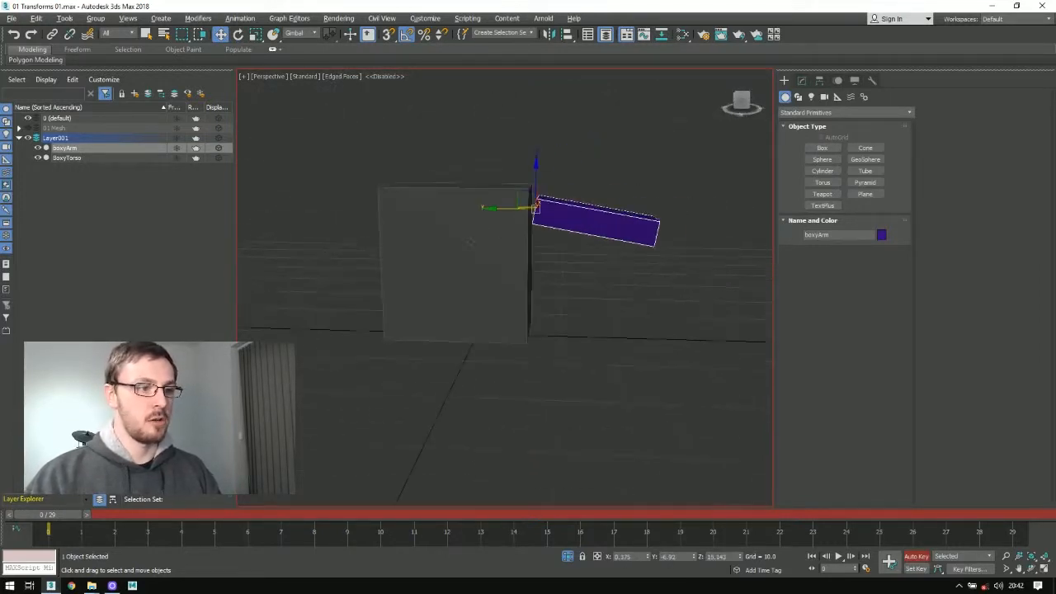
Step: Link boxyArm to BoxyTorso as its child
{"action": "scroll", "coordinate": [462, 237], "scroll_direction": "down", "scroll_amount": 2}
{"action": "left_click", "coordinate": [53, 35]}
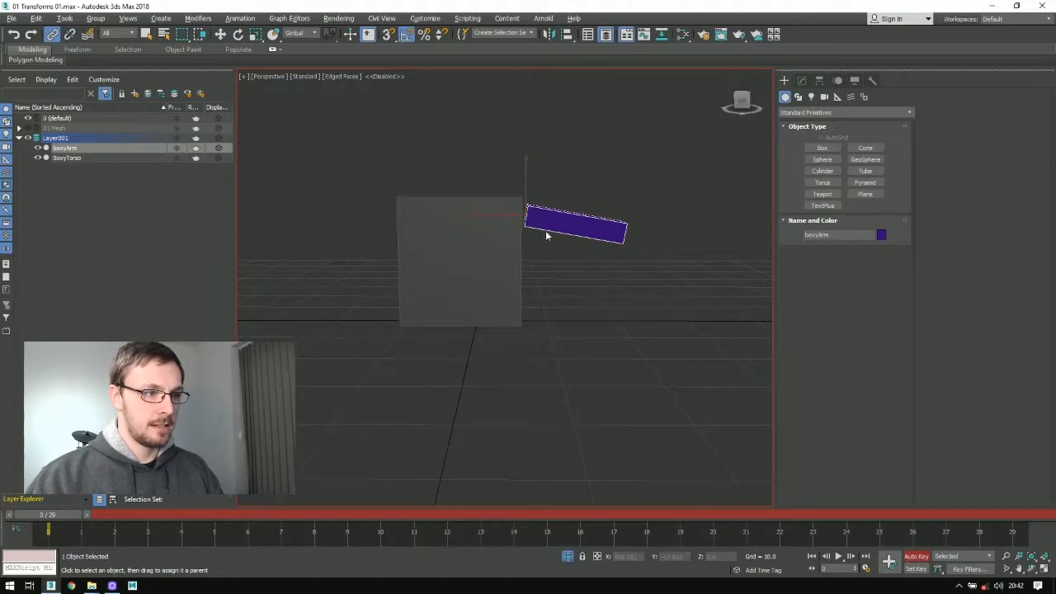
{"action": "left_click_drag", "start_coordinate": [511, 251], "coordinate": [494, 264]}
Step: Scale BoxyTorso down along its Y axis to about 57 percent
{"action": "left_click", "coordinate": [479, 276]}
{"action": "key", "text": "w"}
{"action": "left_click_drag", "start_coordinate": [451, 306], "coordinate": [480, 318]}
{"action": "key", "text": "e"}
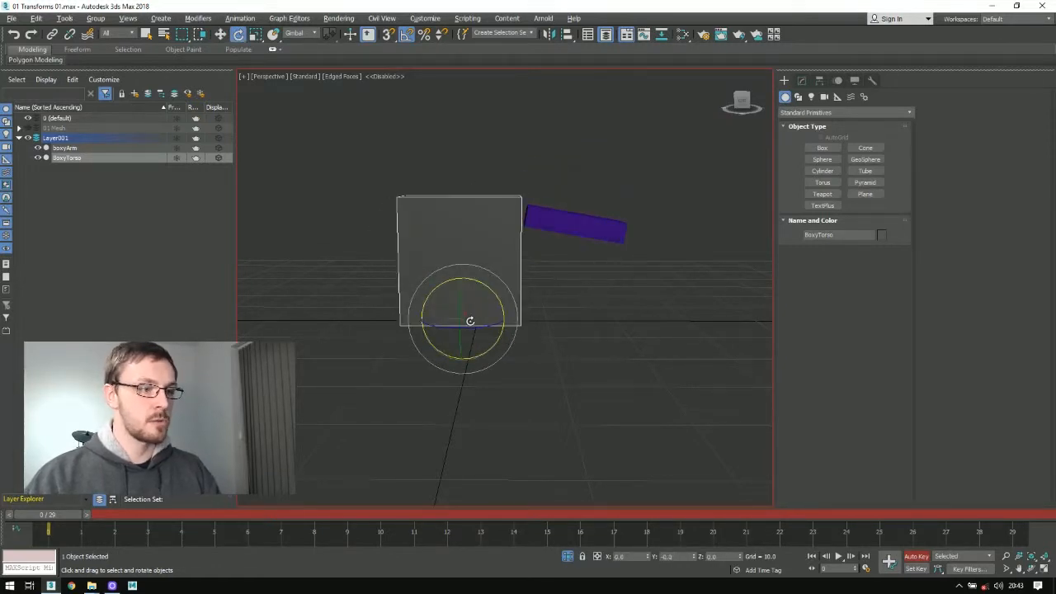
{"action": "key", "text": "r"}
{"action": "middle_click_drag", "start_coordinate": [493, 269], "coordinate": [466, 337]}
{"action": "scroll", "coordinate": [466, 337], "scroll_direction": "up", "scroll_amount": 3}
{"action": "scroll", "coordinate": [475, 306], "scroll_direction": "down", "scroll_amount": 4}
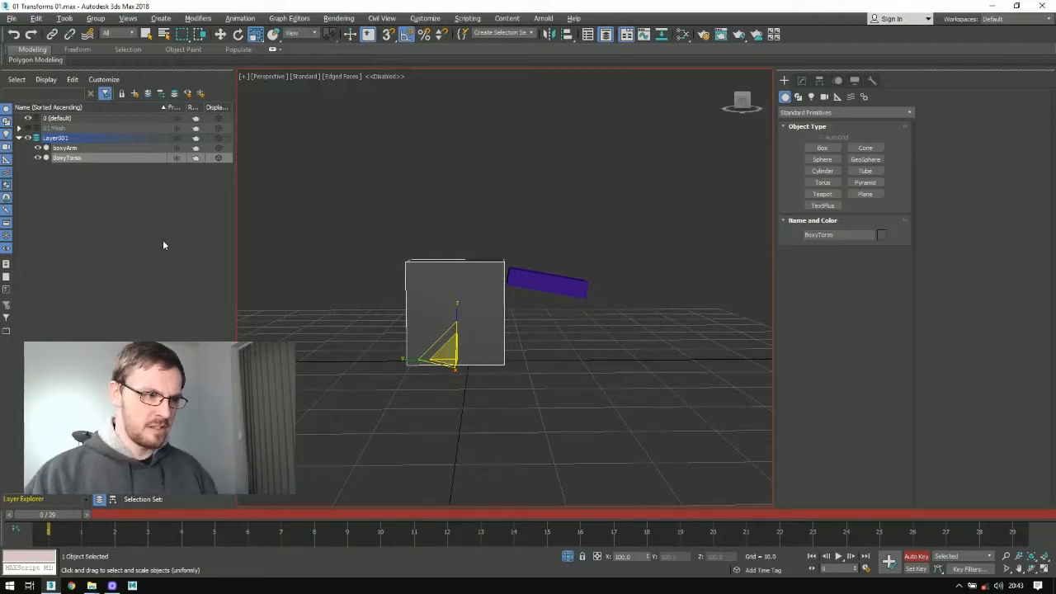
{"action": "left_click_drag", "start_coordinate": [411, 362], "coordinate": [439, 370]}
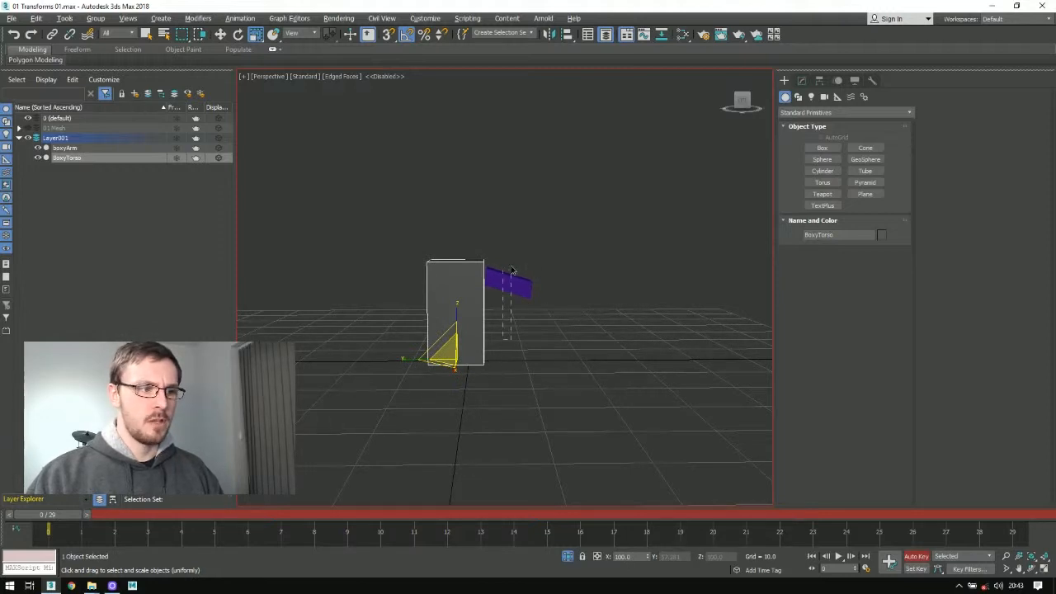
Step: Stretch boxyArm lengthwise to about 168 percent to compensate for the narrowed torso
{"action": "left_click", "coordinate": [512, 272]}
{"action": "left_click_drag", "start_coordinate": [442, 276], "coordinate": [401, 277]}
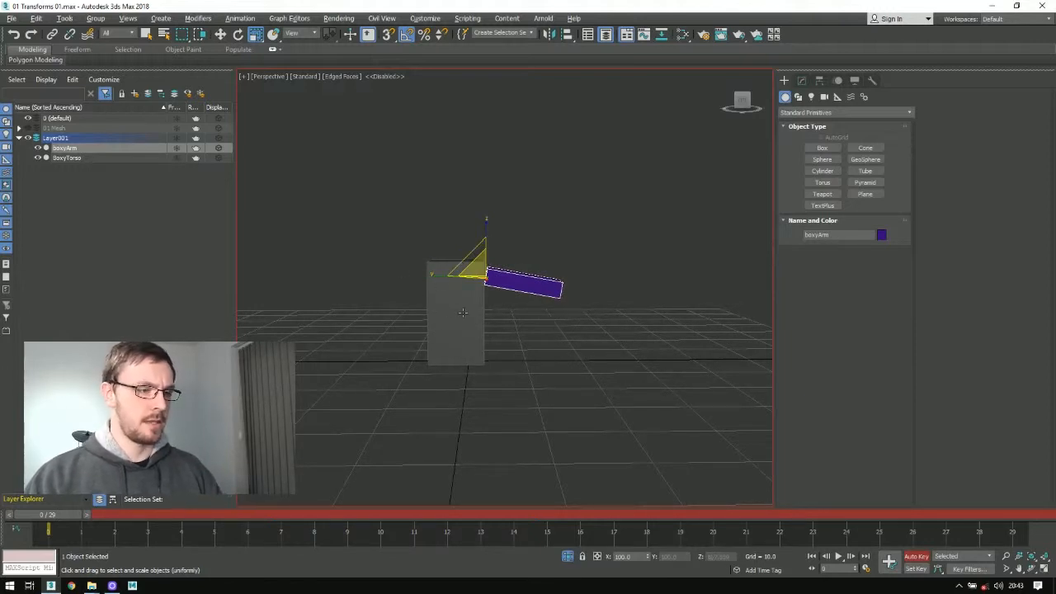
Step: Try rotating boxyArm down to about X 185 and back up to horizontal, and undo both rotations
{"action": "key", "text": "e"}
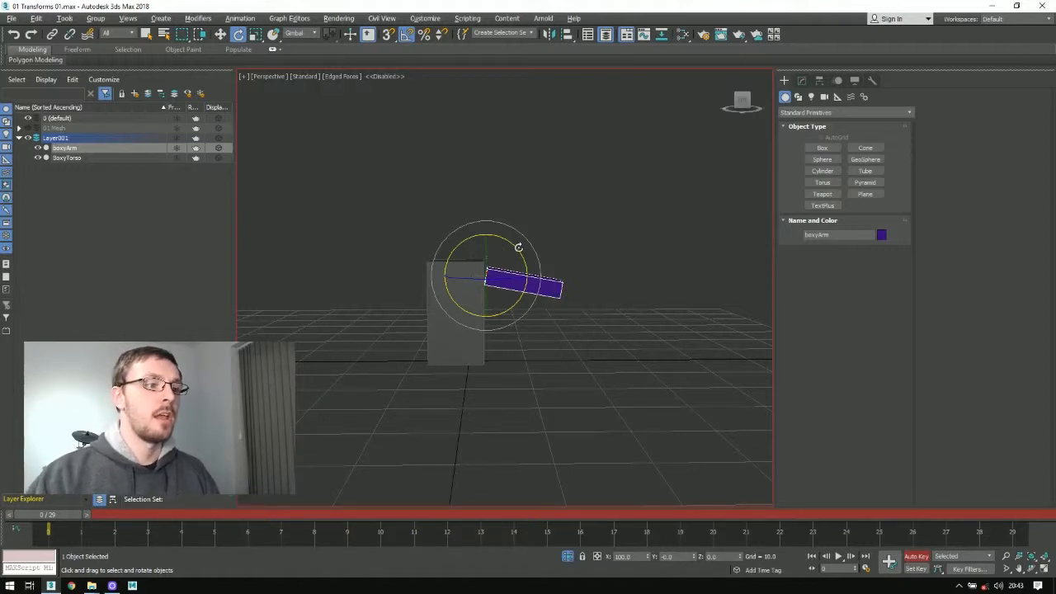
{"action": "left_click_drag", "start_coordinate": [514, 244], "coordinate": [536, 297]}
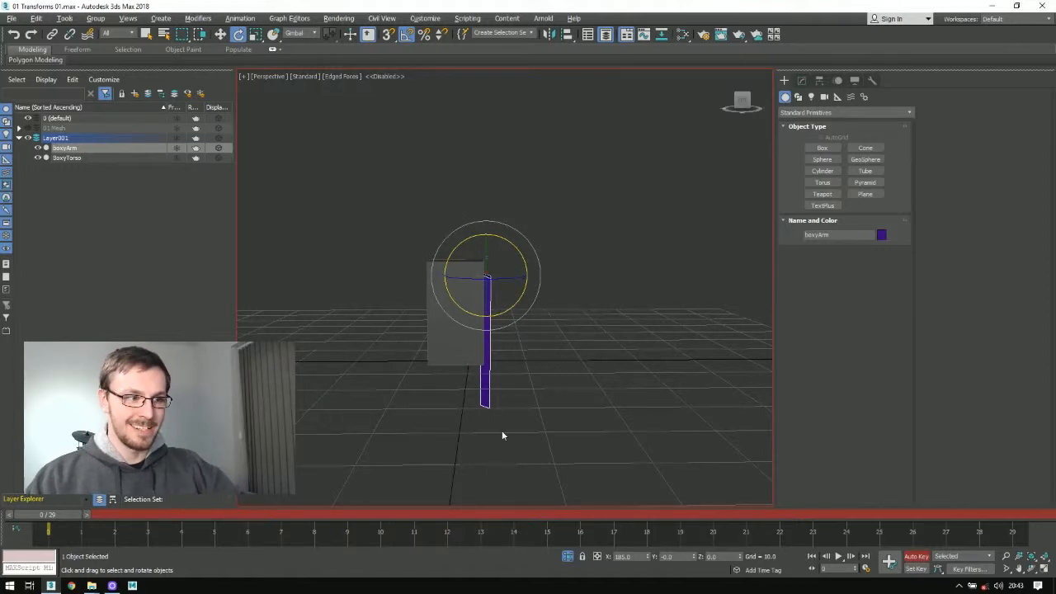
{"action": "left_click_drag", "start_coordinate": [527, 268], "coordinate": [461, 281]}
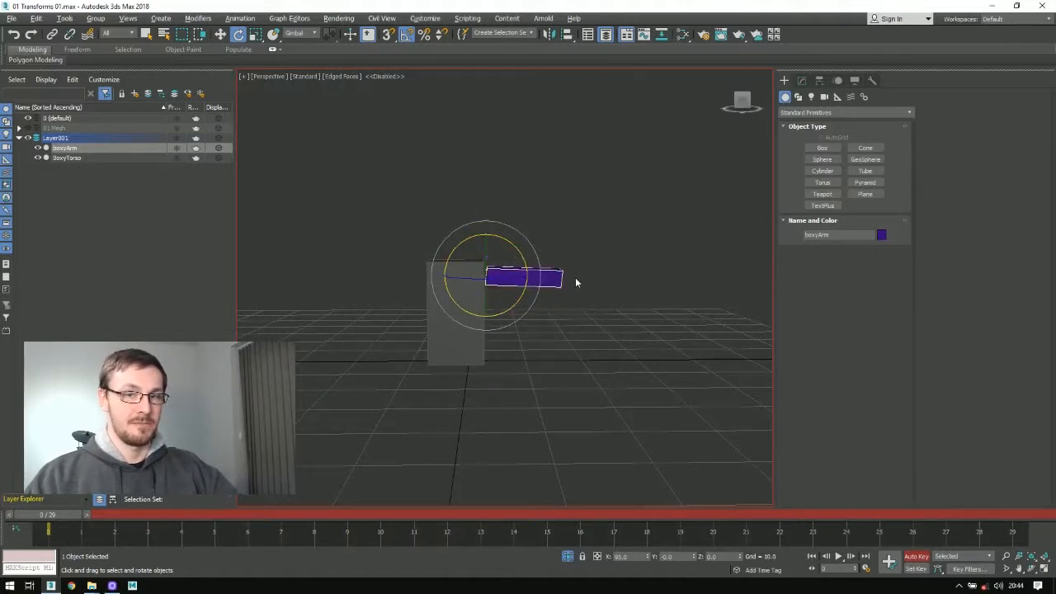
{"action": "key", "text": "ctrl+z"}
{"action": "key", "text": "ctrl+z"}
Step: Try rotating boxyArm around its shoulder pivot
{"action": "left_click", "coordinate": [433, 324]}
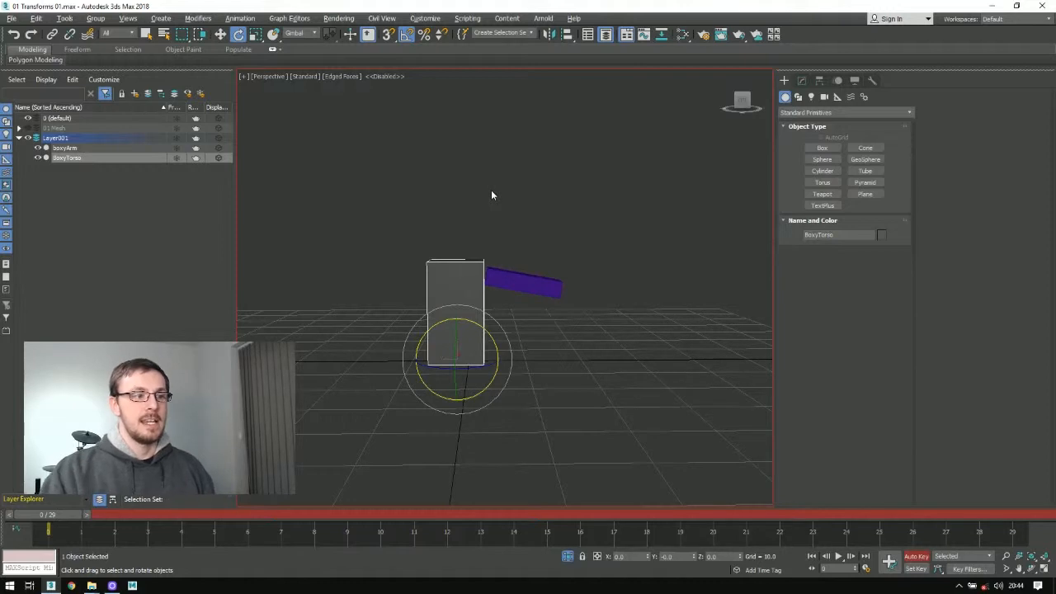
{"action": "left_click_drag", "start_coordinate": [558, 316], "coordinate": [336, 420]}
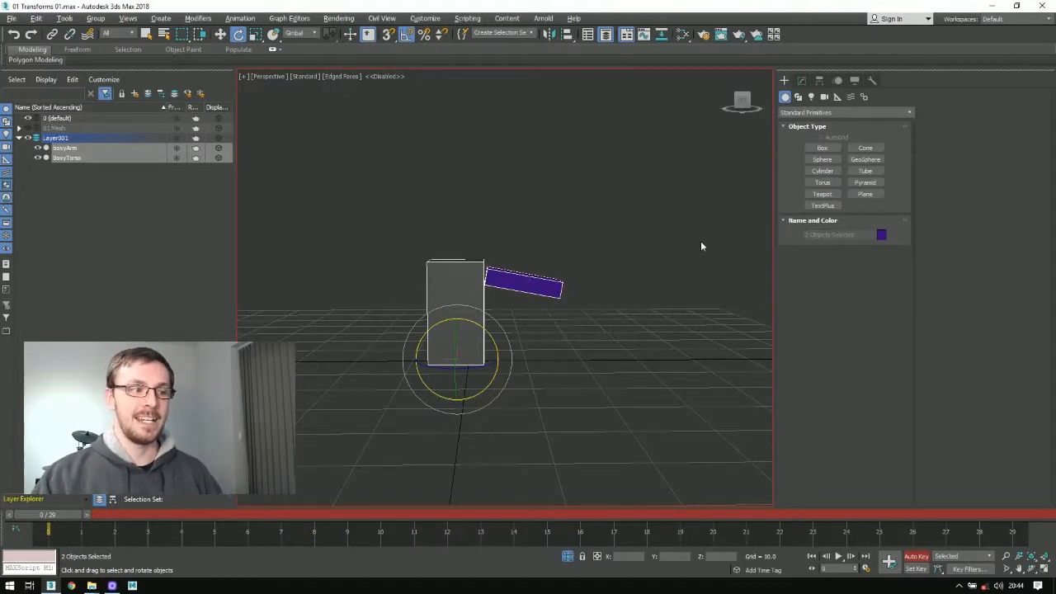
{"action": "left_click", "coordinate": [535, 279]}
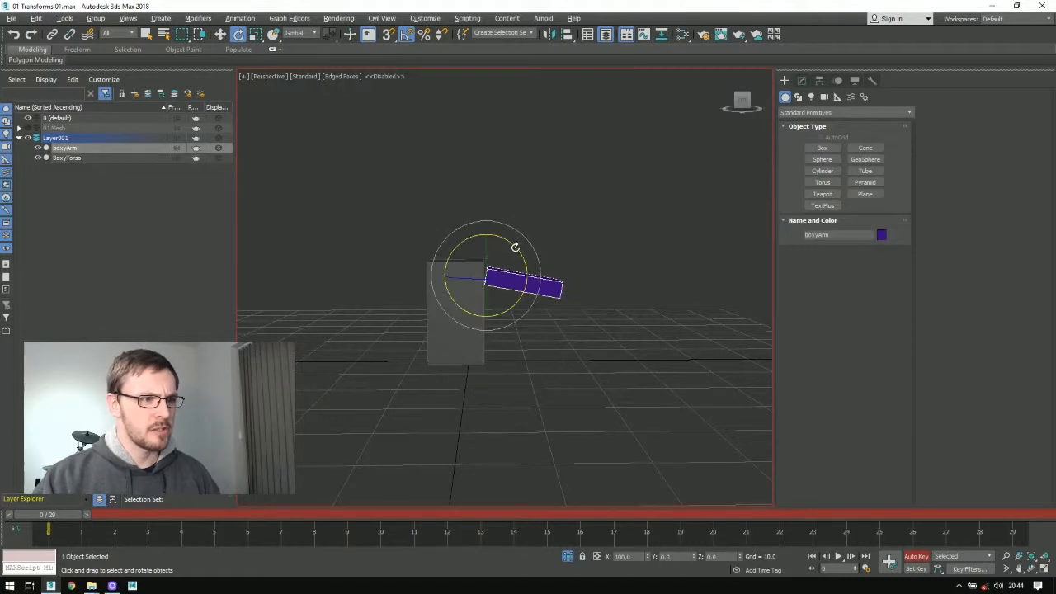
{"action": "left_click_drag", "start_coordinate": [513, 246], "coordinate": [442, 377]}
Step: Stretch BoxyTorso along its Y axis to about 203 percent
{"action": "left_click", "coordinate": [452, 354]}
{"action": "key", "text": "r"}
{"action": "scroll", "coordinate": [454, 382], "scroll_direction": "up", "scroll_amount": 3}
{"action": "scroll", "coordinate": [452, 384], "scroll_direction": "down", "scroll_amount": 4}
{"action": "middle_click_drag", "start_coordinate": [452, 383], "coordinate": [444, 356], "text": "alt"}
{"action": "left_click_drag", "start_coordinate": [423, 360], "coordinate": [300, 360]}
{"action": "scroll", "coordinate": [522, 330], "scroll_direction": "down", "scroll_amount": 4}
{"action": "middle_click_drag", "start_coordinate": [537, 332], "coordinate": [484, 326]}
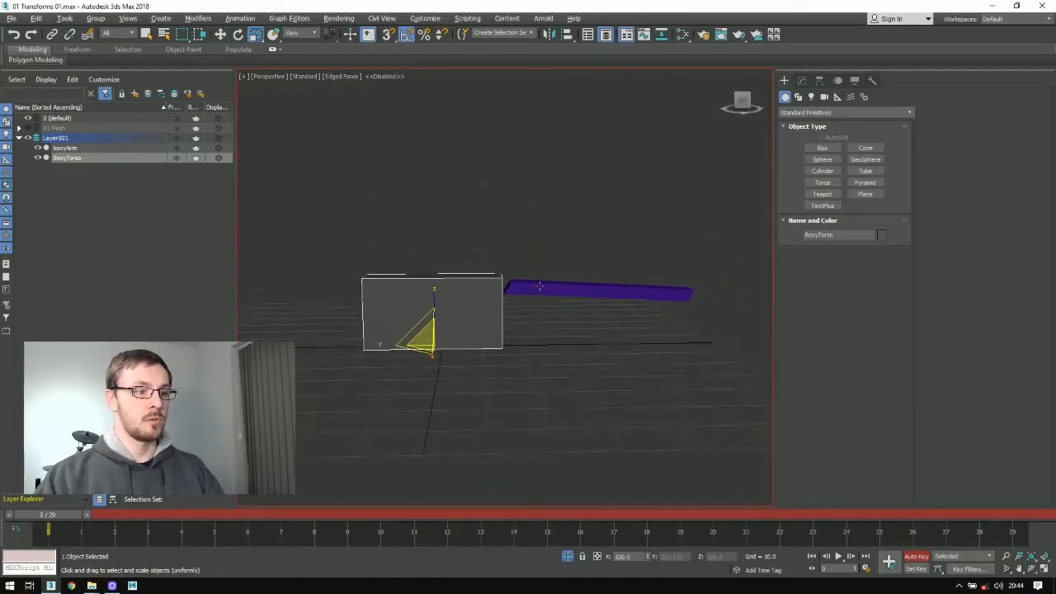
Step: Try rotating the stretched boxyArm around its shoulder, undo the attempt, and rotate the arm level with the ground
{"action": "left_click", "coordinate": [594, 290]}
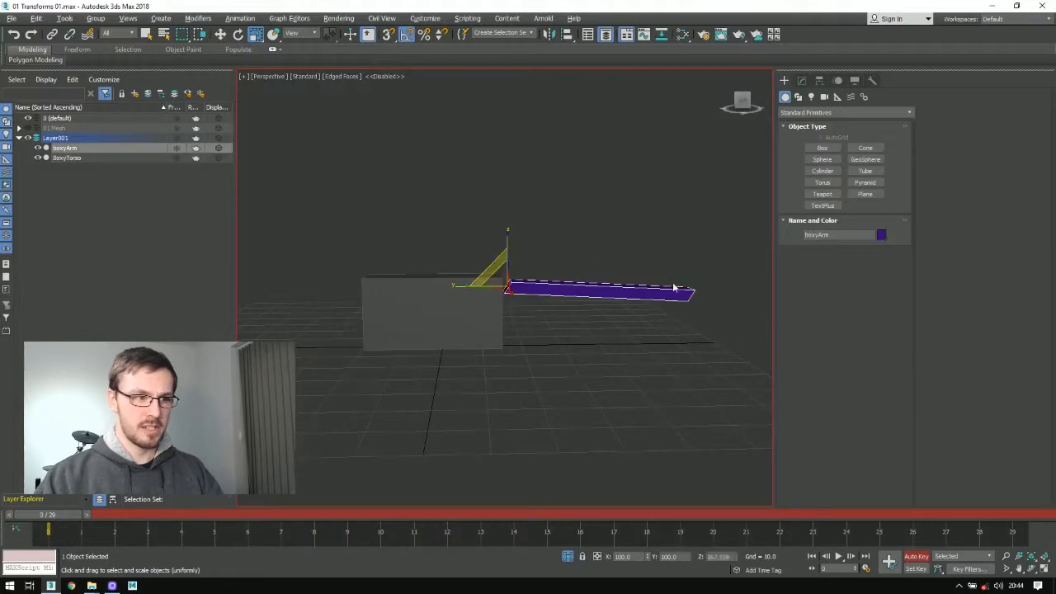
{"action": "key", "text": "w"}
{"action": "key", "text": "e"}
{"action": "left_click_drag", "start_coordinate": [535, 256], "coordinate": [565, 293]}
{"action": "middle_click_drag", "start_coordinate": [565, 293], "coordinate": [565, 262], "text": "alt"}
{"action": "key", "text": "ctrl+z"}
{"action": "middle_click_drag", "start_coordinate": [421, 234], "coordinate": [513, 254], "text": "alt"}
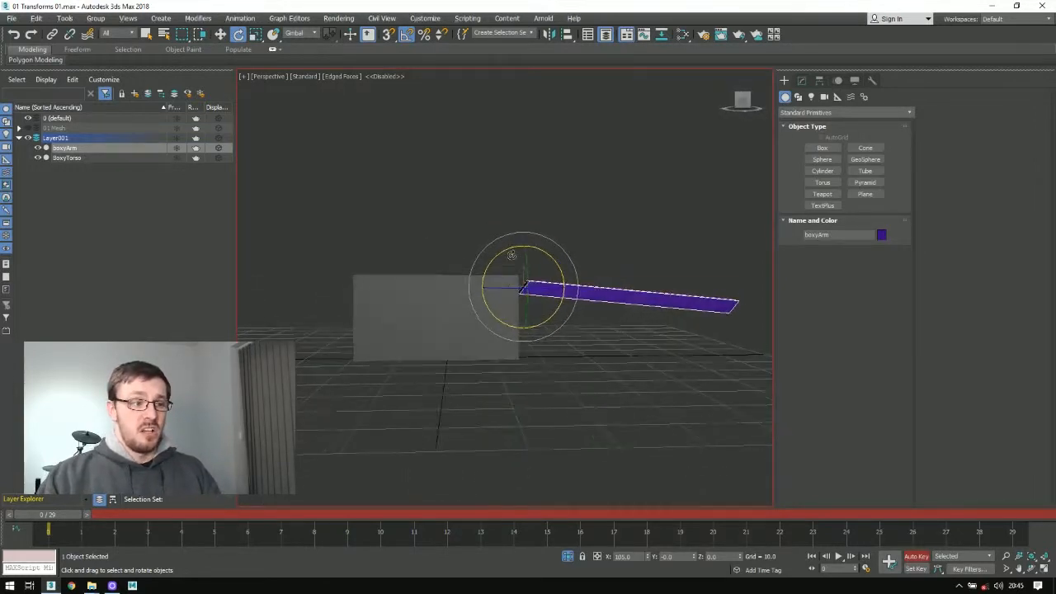
Step: Apply Reset XForm to BoxyTorso
{"action": "left_click", "coordinate": [457, 338]}
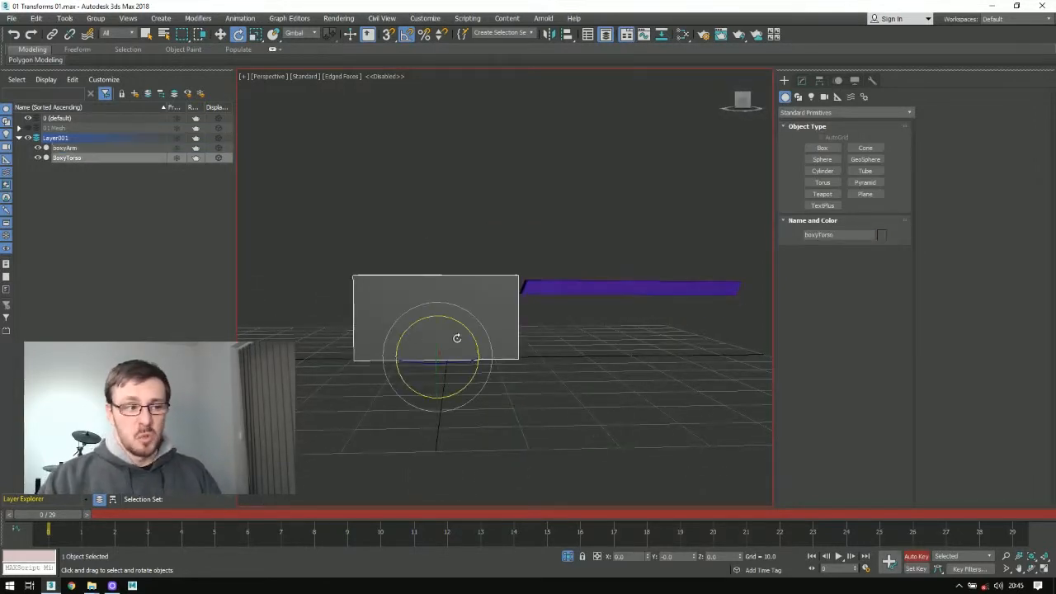
{"action": "left_click", "coordinate": [871, 80]}
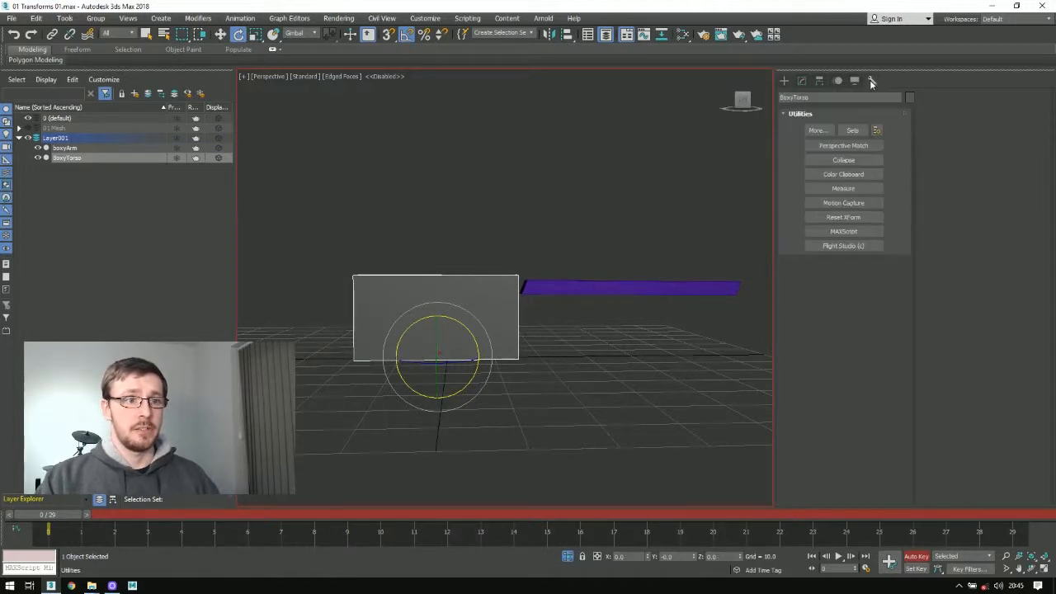
{"action": "left_click", "coordinate": [839, 218]}
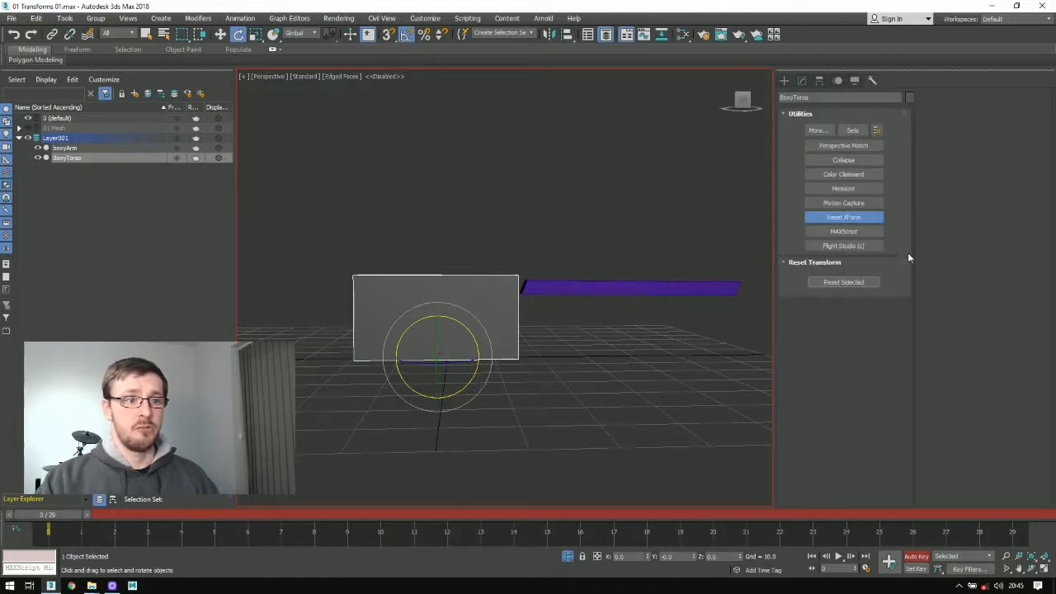
{"action": "left_click", "coordinate": [846, 281]}
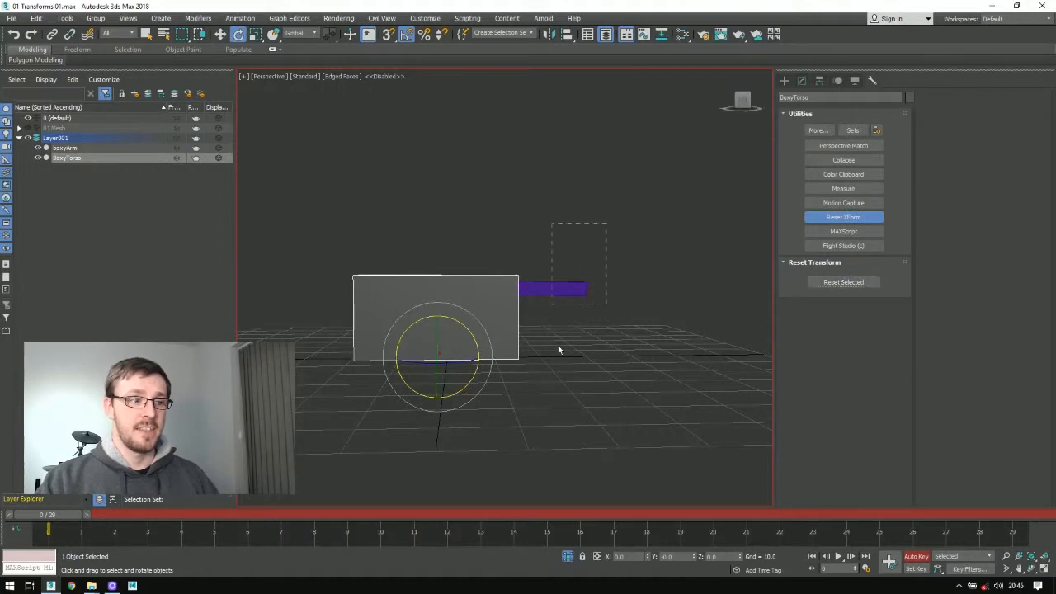
Step: Move boxyArm out to the torso's side edge and rotate it down to about X 120
{"action": "left_click_drag", "start_coordinate": [607, 222], "coordinate": [545, 338]}
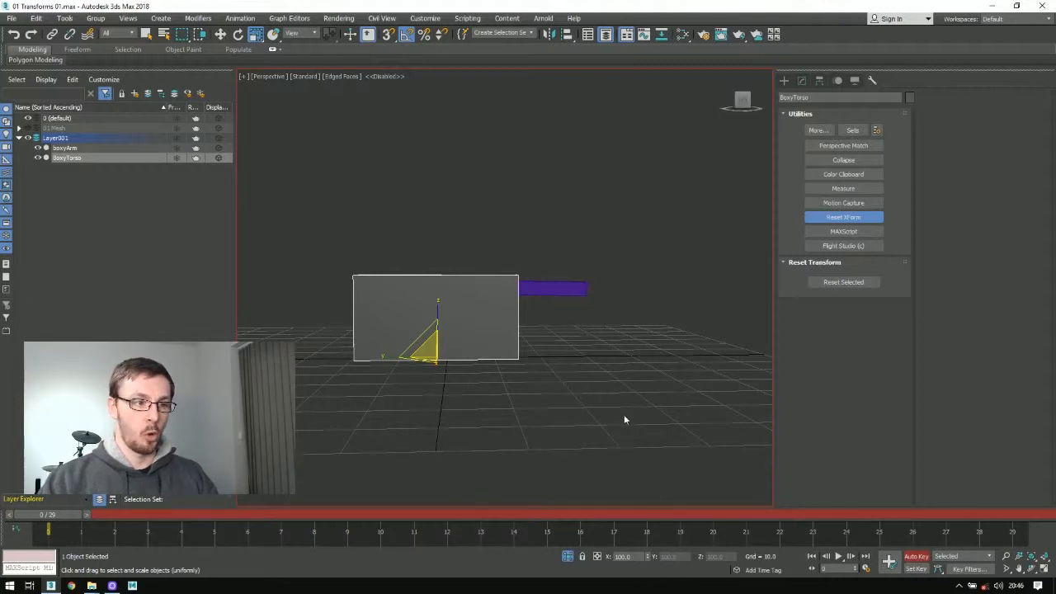
{"action": "left_click", "coordinate": [561, 287]}
{"action": "key", "text": "e"}
{"action": "key", "text": "q"}
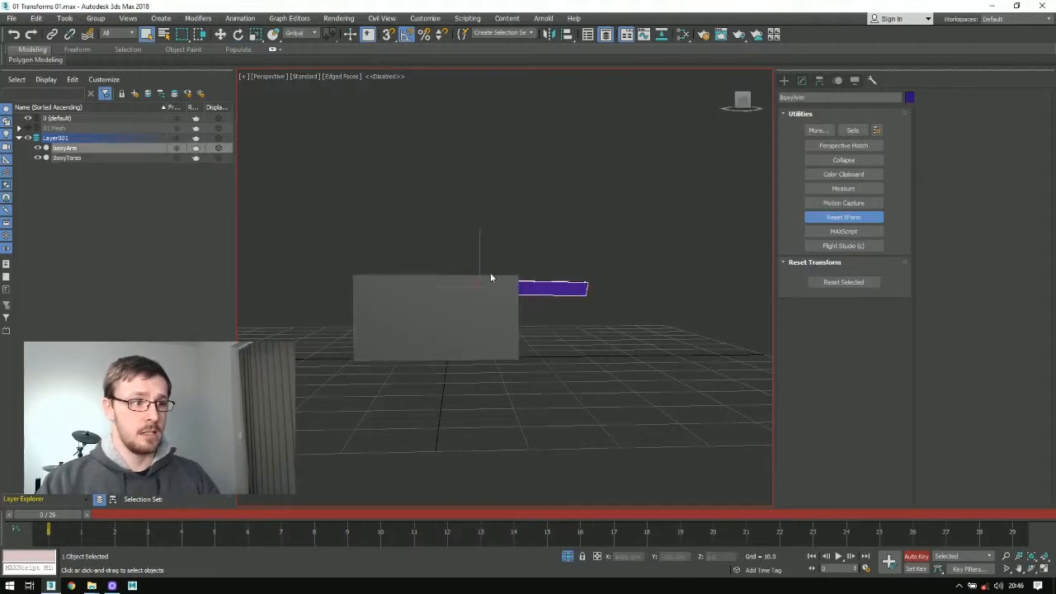
{"action": "key", "text": "w"}
{"action": "key", "text": "e"}
{"action": "left_click_drag", "start_coordinate": [513, 267], "coordinate": [552, 264]}
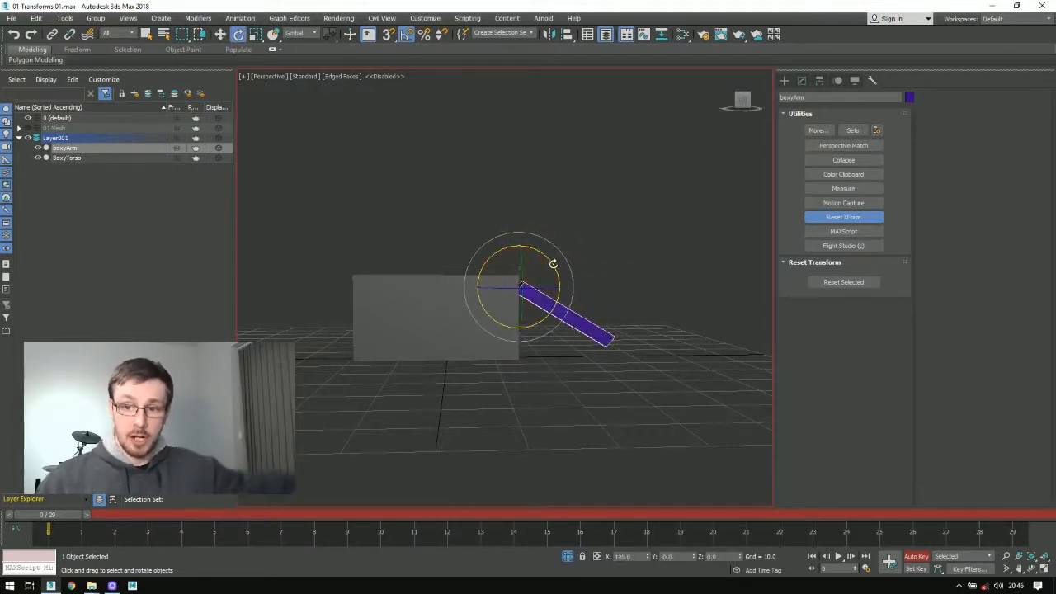